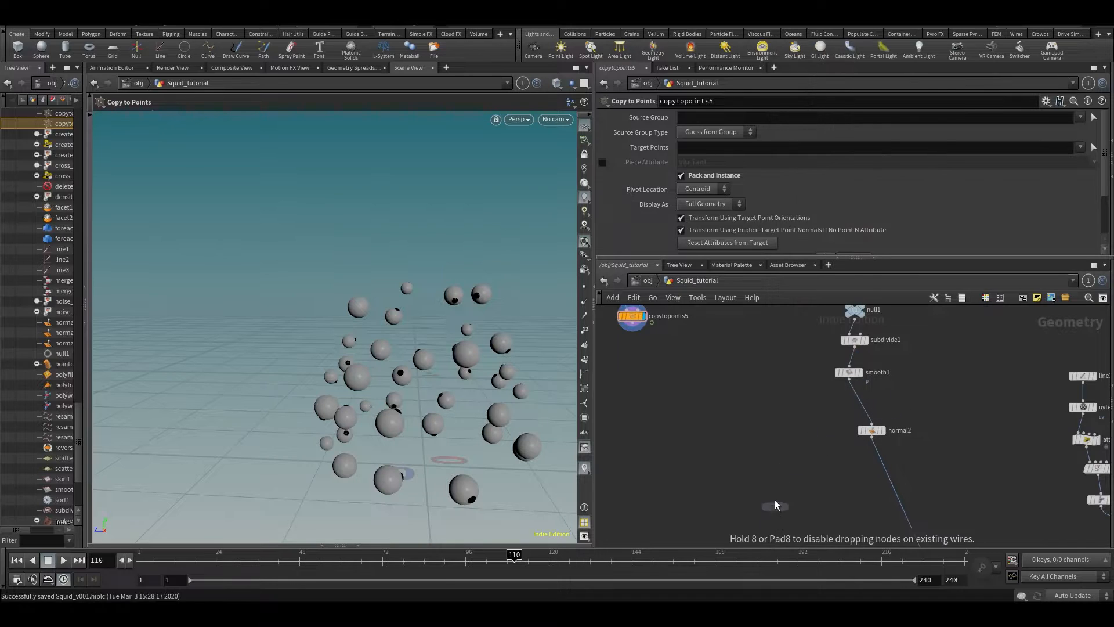
# Merge the body from normal2 with the copied eyes from copytopoints5 in a new Merge node and display the combined result
pyautogui.click(872, 438)
pyautogui.click(775, 488)
pyautogui.click(774, 489)
pyautogui.click(631, 329)
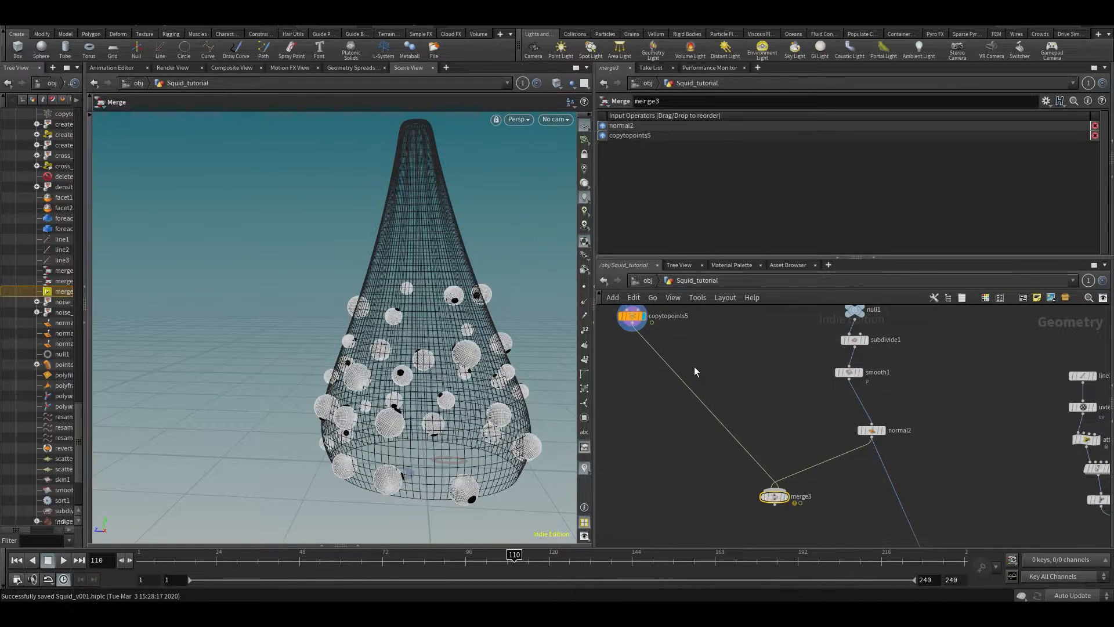
pyautogui.click(786, 497)
pyautogui.moveTo(406, 371)
pyautogui.keyDown('alt'); pyautogui.mouseDown()
pyautogui.moveTo(452, 399)
pyautogui.moveTo(377, 429)
pyautogui.mouseUp(); pyautogui.keyUp('alt')
pyautogui.moveTo(384, 555)
pyautogui.mouseDown()
pyautogui.moveTo(631, 562)
pyautogui.moveTo(477, 548)
pyautogui.moveTo(514, 554)
pyautogui.mouseUp()
pyautogui.keyDown('alt'); pyautogui.moveTo(491, 450); pyautogui.dragTo(480, 418); pyautogui.keyUp('alt')
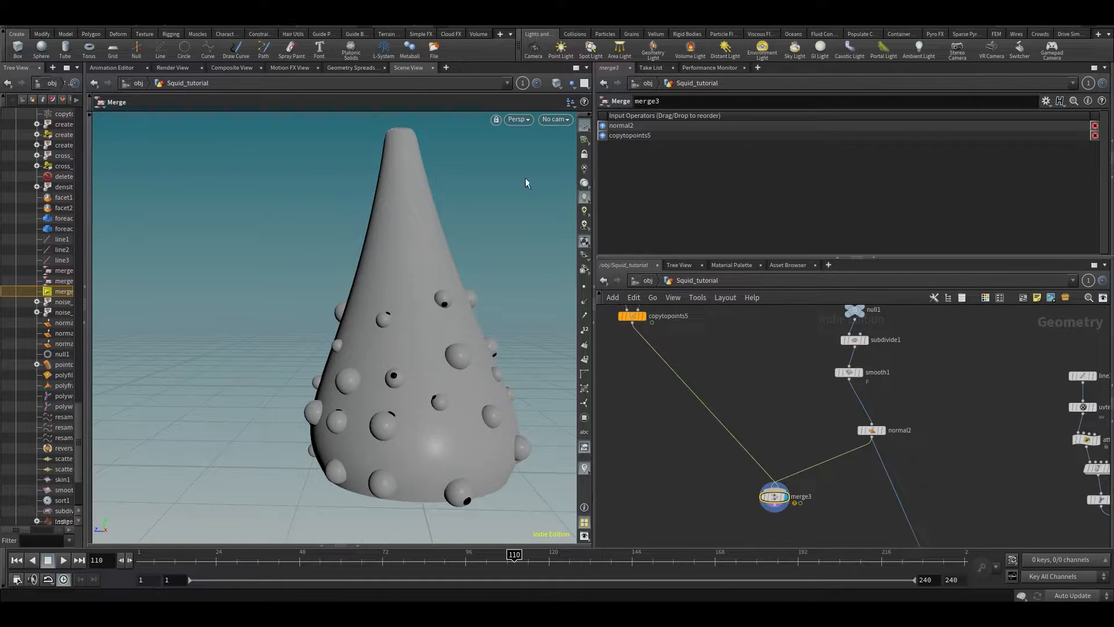
pyautogui.keyDown('alt'); pyautogui.moveTo(340, 330); pyautogui.dragTo(491, 345); pyautogui.keyUp('alt')
# Move normal2 closer to smooth1, insert a PolyExtrude node after it, and display the extrusion
pyautogui.moveTo(875, 430); pyautogui.dragTo(849, 412)
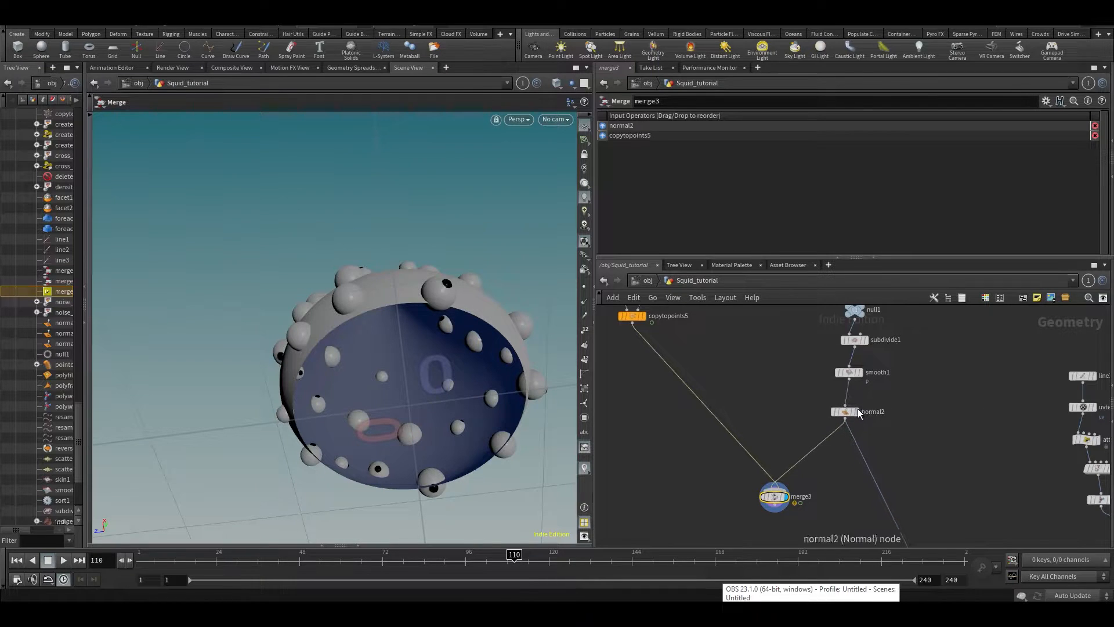
pyautogui.click(858, 405)
pyautogui.scroll(2, 800, 420)
pyautogui.press('Tab')
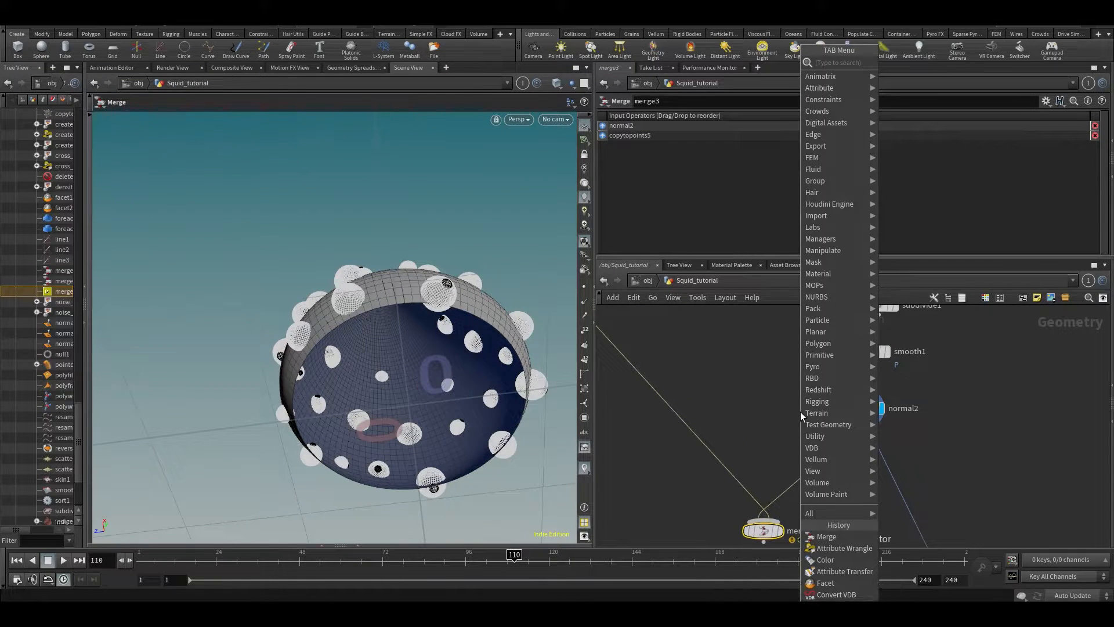
pyautogui.write('polyext')
pyautogui.press('Return')
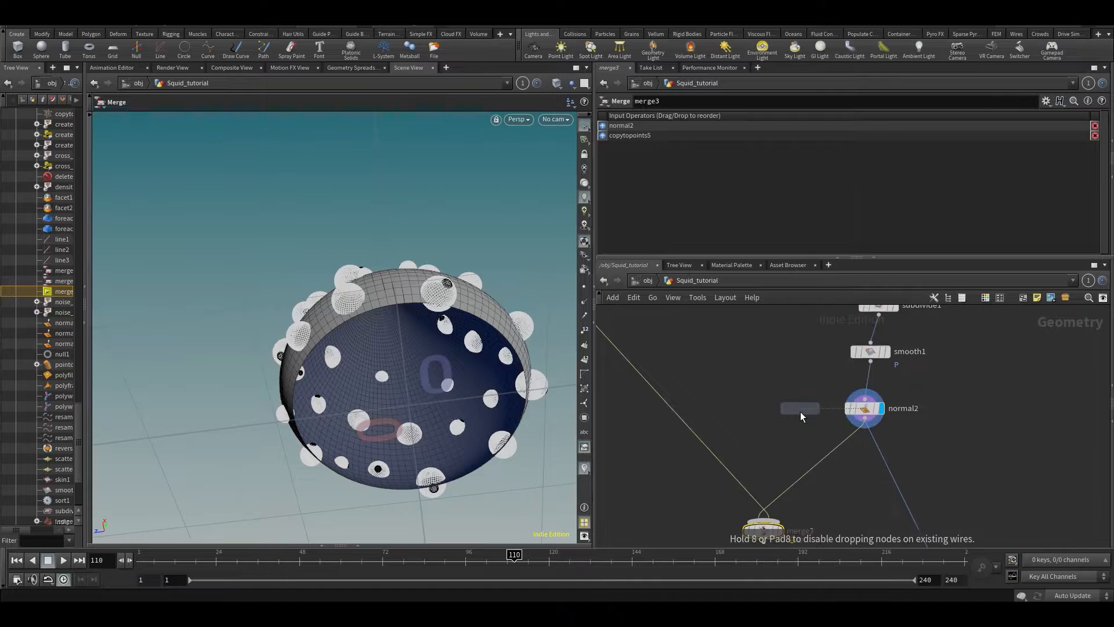
pyautogui.click(850, 460)
pyautogui.click(874, 462)
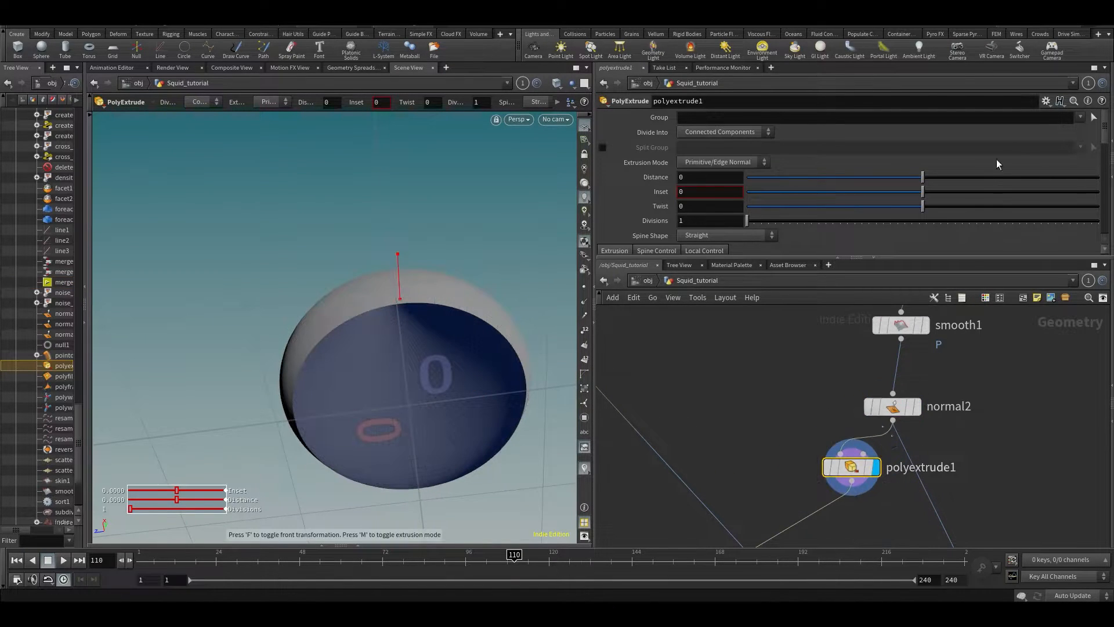
# Set the extrusion distance to -0.013 and enable Output Back so the body has wall thickness
pyautogui.moveTo(923, 177); pyautogui.dragTo(922, 184)
pyautogui.scroll(-5, 731, 229)
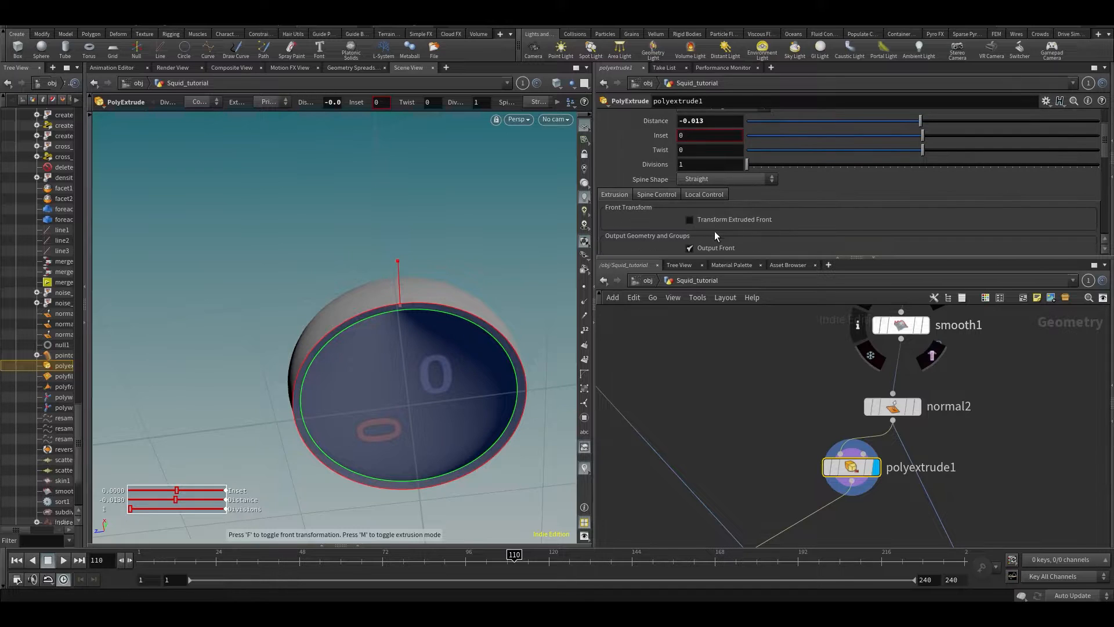
pyautogui.click(726, 233)
pyautogui.keyDown('alt'); pyautogui.moveTo(464, 273); pyautogui.dragTo(464, 347); pyautogui.keyUp('alt')
# Insert a VDB from Polygons node between polyextrude1 and merge3, display it, and set its voxel size to 0.01
pyautogui.scroll(-3, 794, 451)
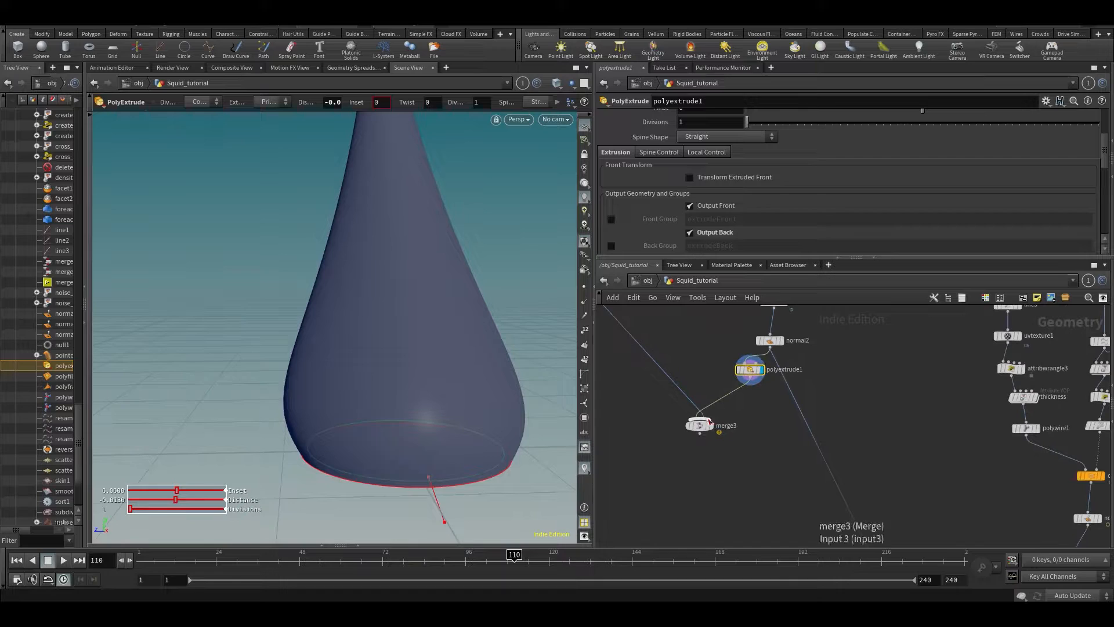
pyautogui.click(700, 434)
pyautogui.moveTo(704, 427); pyautogui.dragTo(662, 506)
pyautogui.keyDown('alt'); pyautogui.moveTo(390, 357); pyautogui.dragTo(373, 336); pyautogui.keyUp('alt')
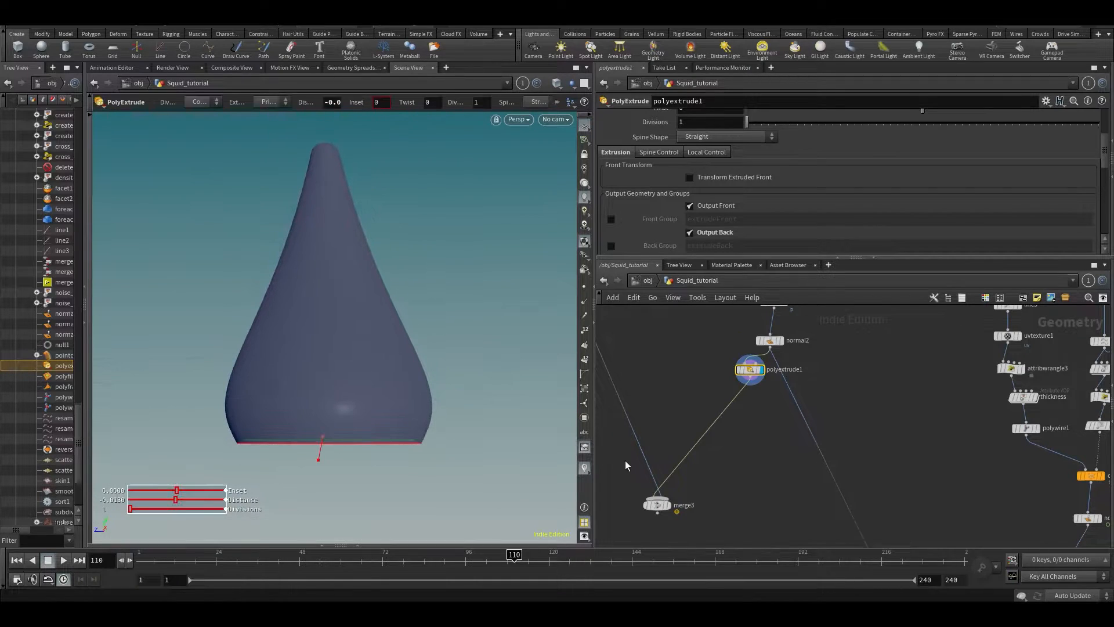
pyautogui.scroll(2, 729, 389)
pyautogui.press('Tab')
pyautogui.write('vdb fr')
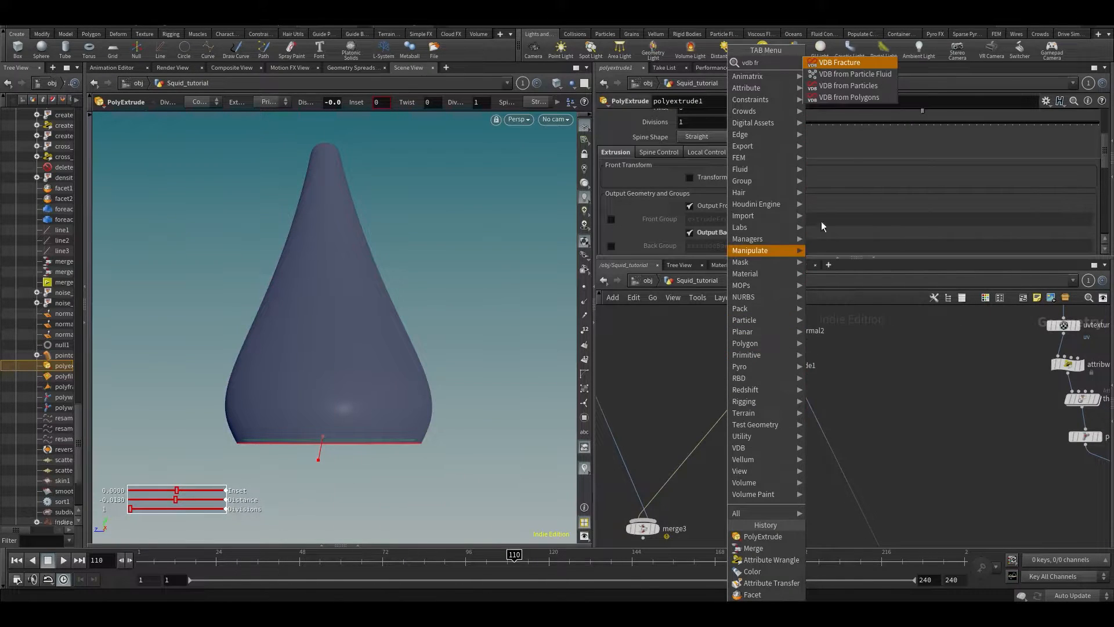
pyautogui.click(853, 97)
pyautogui.click(689, 411)
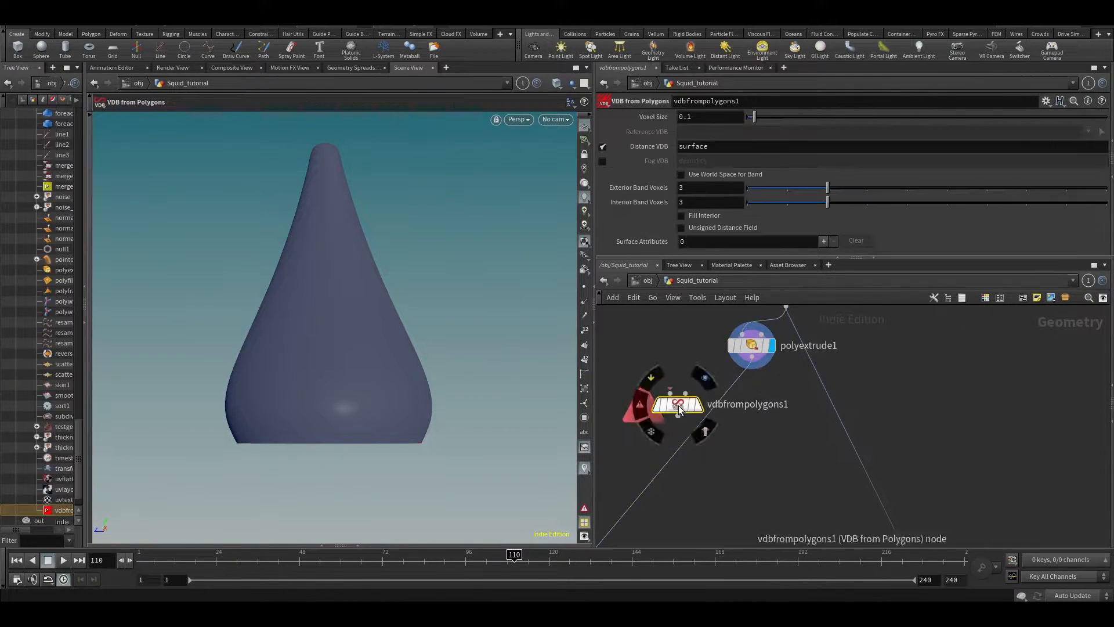
pyautogui.moveTo(688, 414); pyautogui.dragTo(738, 425)
pyautogui.click(761, 421)
pyautogui.click(712, 119)
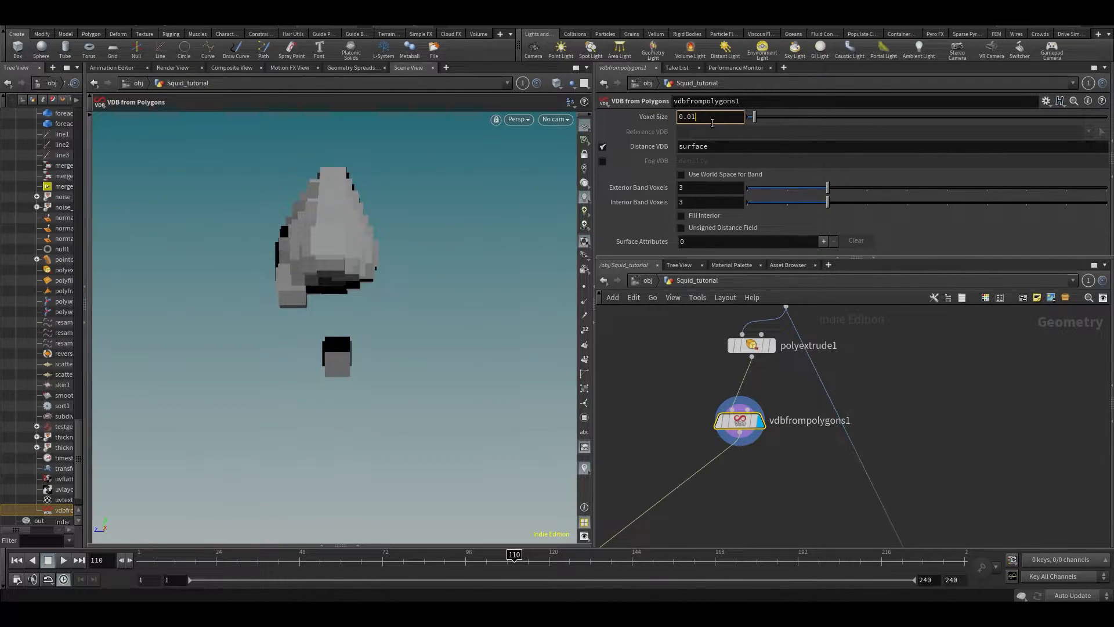
pyautogui.press('Return')
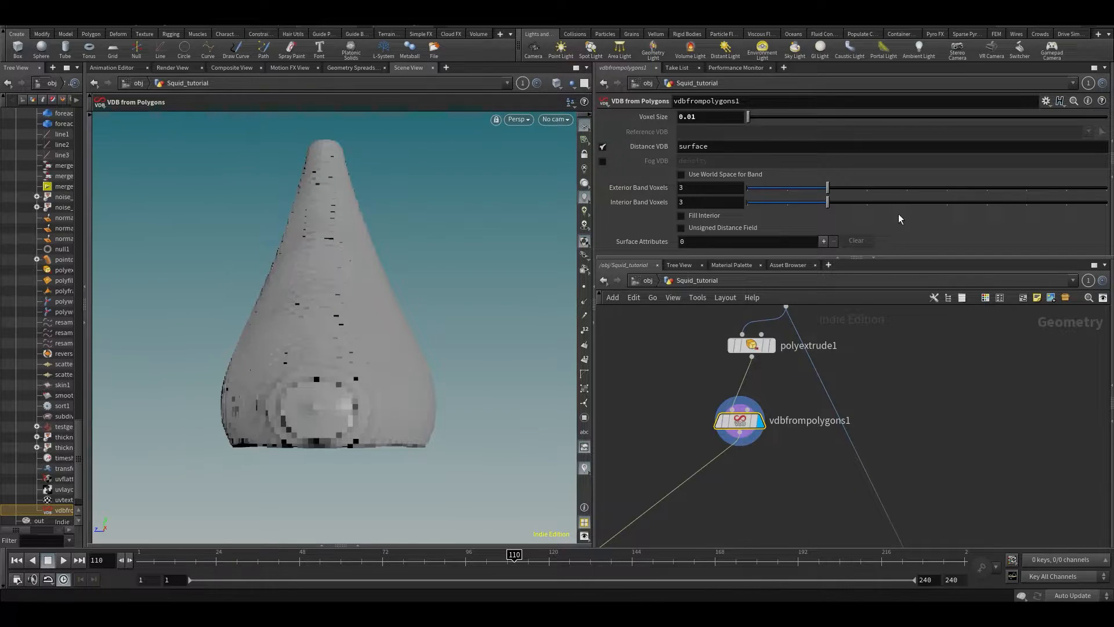
# Adjust the inward extrusion on polyextrude1 to thicken the body wall
pyautogui.click(749, 347)
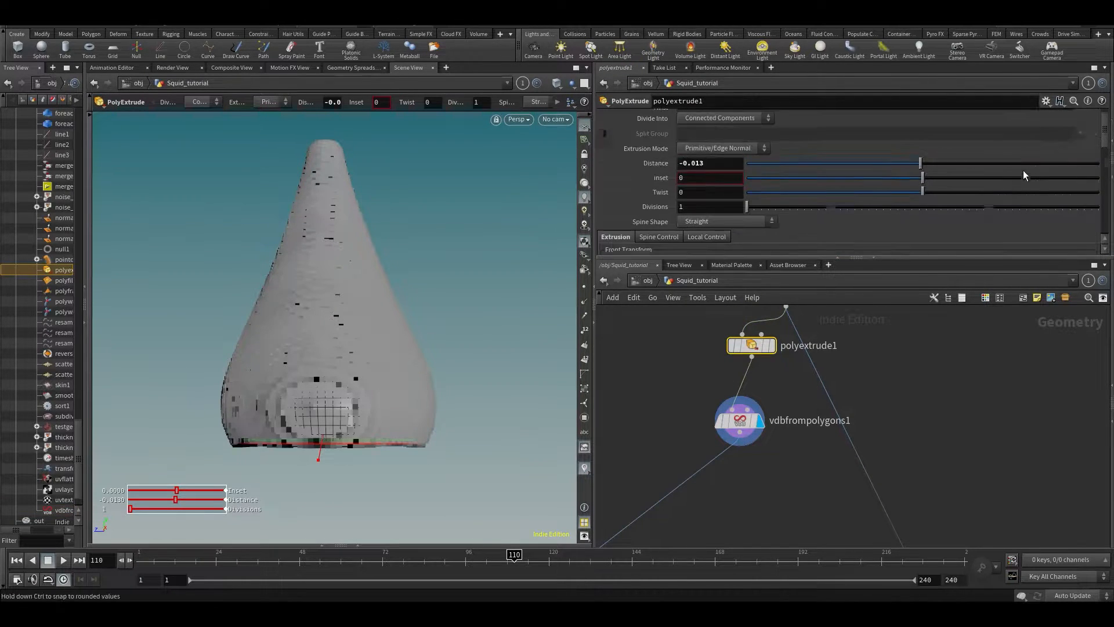
pyautogui.moveTo(921, 177); pyautogui.dragTo(916, 180)
pyautogui.keyDown('alt'); pyautogui.moveTo(400, 342); pyautogui.dragTo(492, 239); pyautogui.keyUp('alt')
# Set the voxel size of vdbfrompolygons1 to 0.008
pyautogui.click(725, 413)
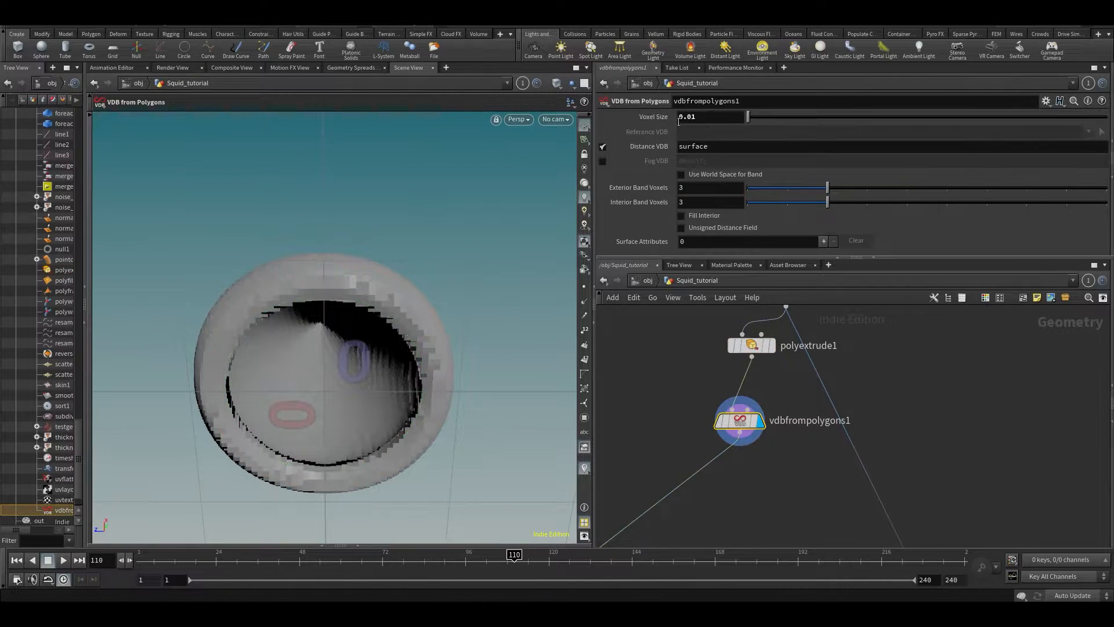
pyautogui.write('0.008')
pyautogui.press('Return')
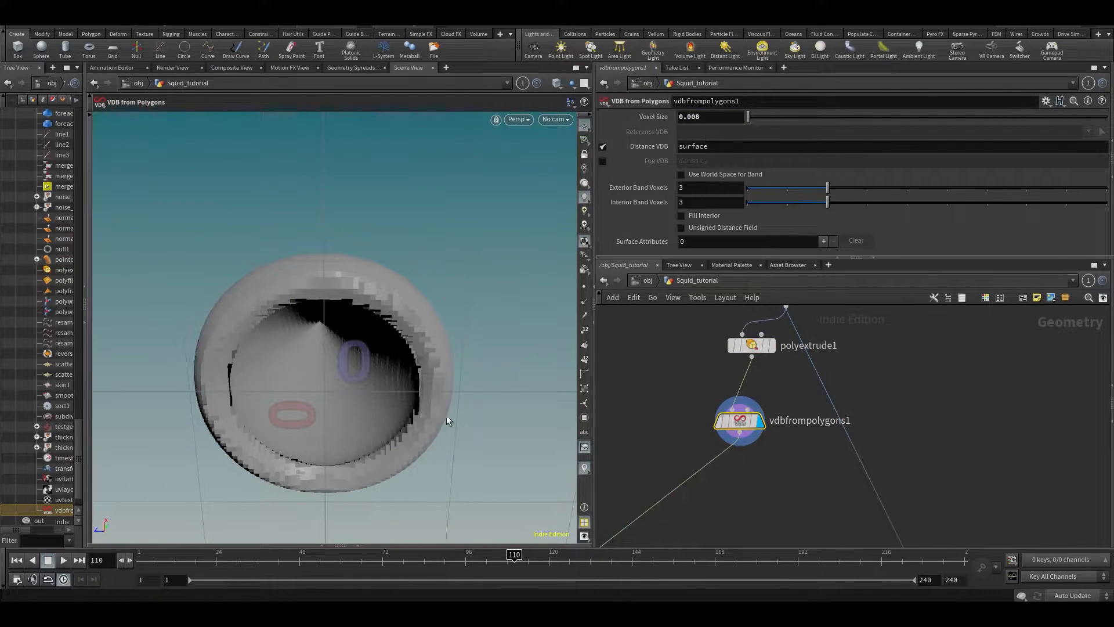
# Insert a Convert VDB node after vdbfrompolygons1, display it, and set it to convert to Polygons
pyautogui.moveTo(719, 516); pyautogui.dragTo(745, 478, button='middle')
pyautogui.press('Tab')
pyautogui.write('convertvdb')
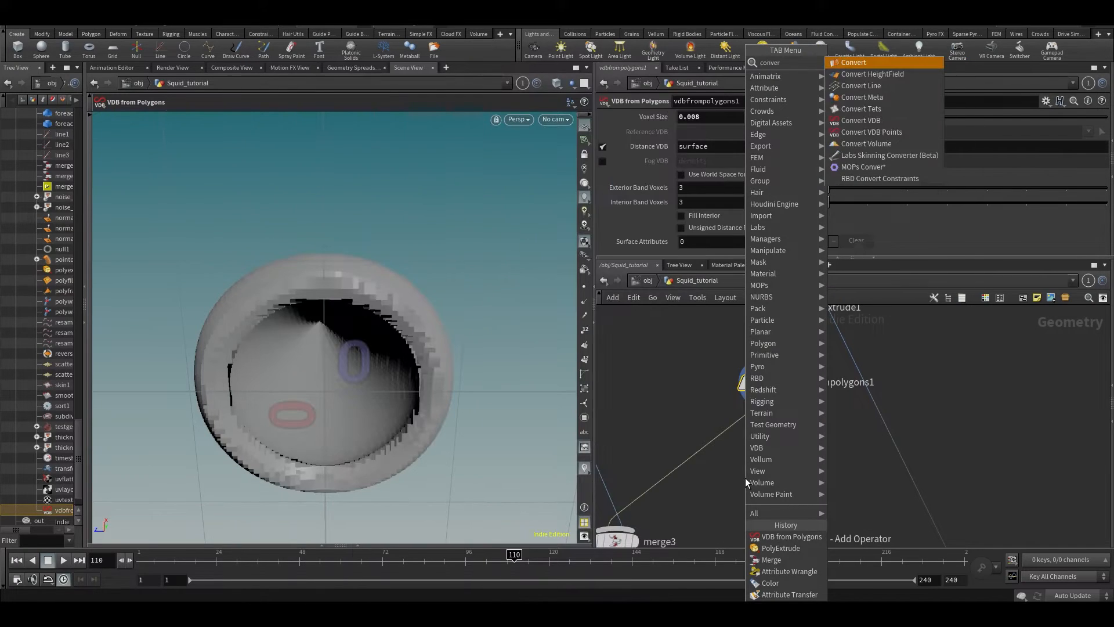
pyautogui.press('Return')
pyautogui.click(717, 457)
pyautogui.moveTo(620, 389); pyautogui.dragTo(763, 443)
pyautogui.click(783, 444)
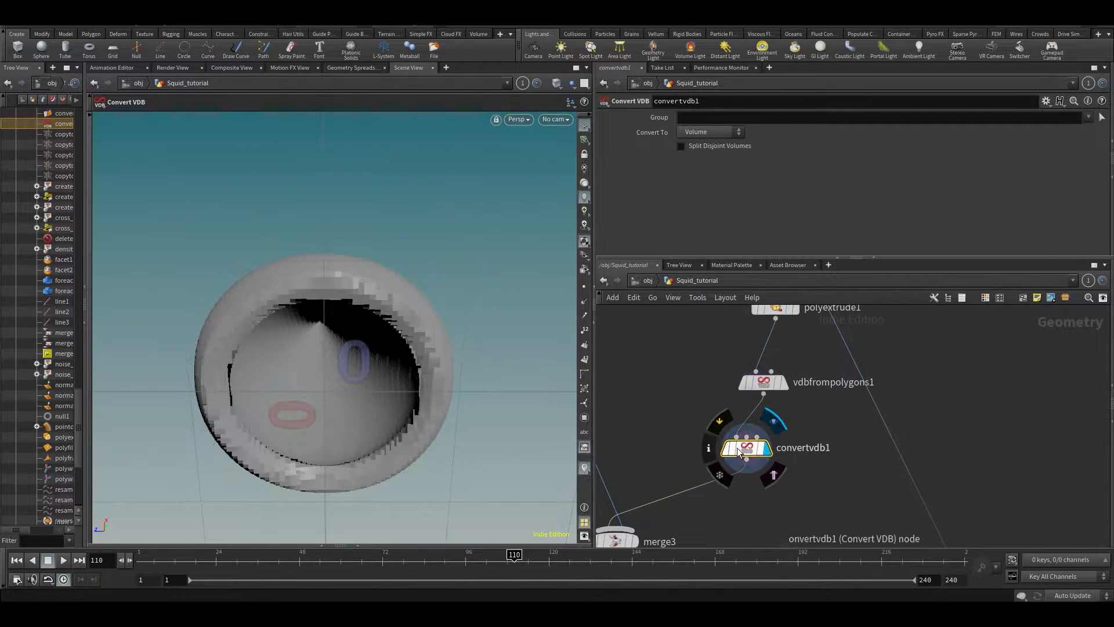
pyautogui.click(709, 132)
pyautogui.click(696, 162)
pyautogui.moveTo(440, 305); pyautogui.dragTo(413, 258)
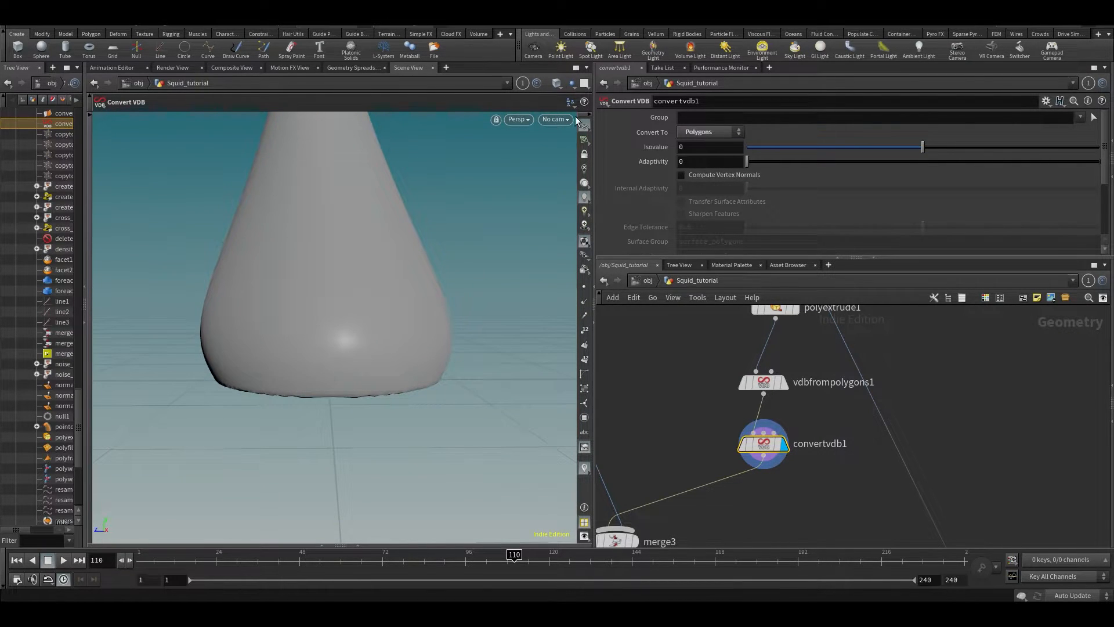
# Show the wireframe over the shaded body to inspect the converted mesh
pyautogui.click(556, 83)
pyautogui.click(569, 196)
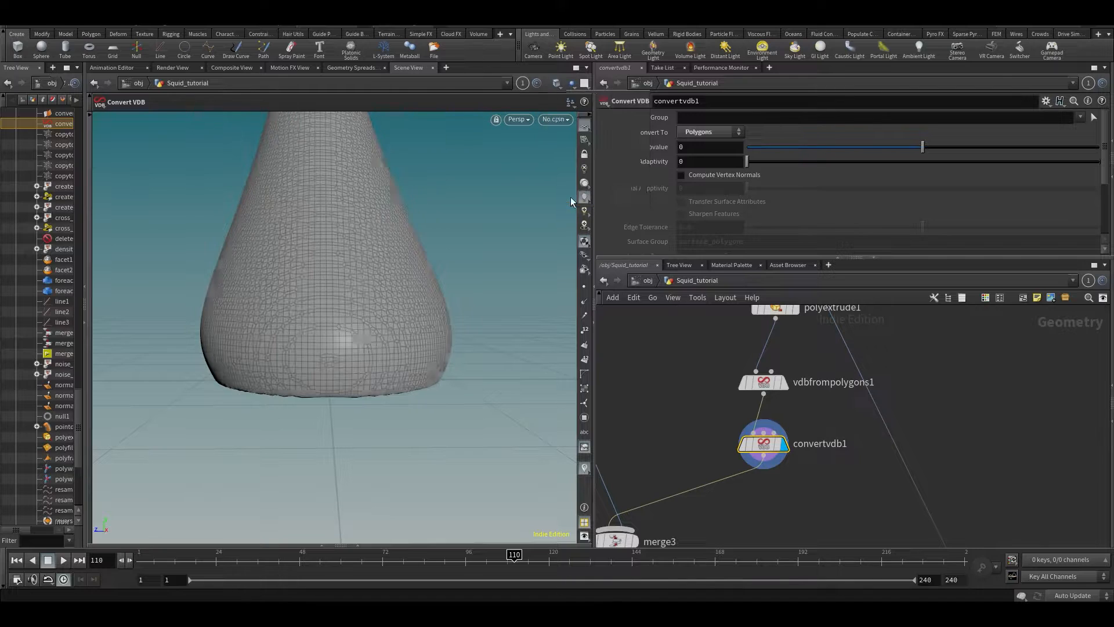
pyautogui.press('Escape')
pyautogui.scroll(-4, 397, 317)
pyautogui.moveTo(369, 201); pyautogui.dragTo(359, 252)
# Display merge3 to show the converted body together with the eyes, and save the scene
pyautogui.scroll(-3, 699, 386)
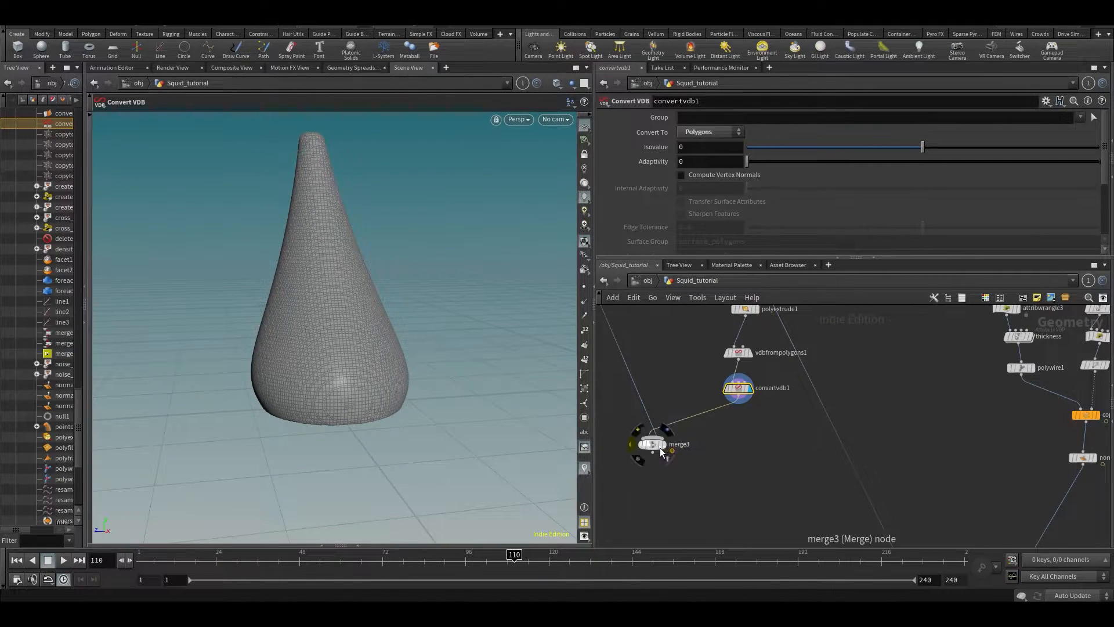
pyautogui.click(667, 429)
pyautogui.scroll(5, 430, 348)
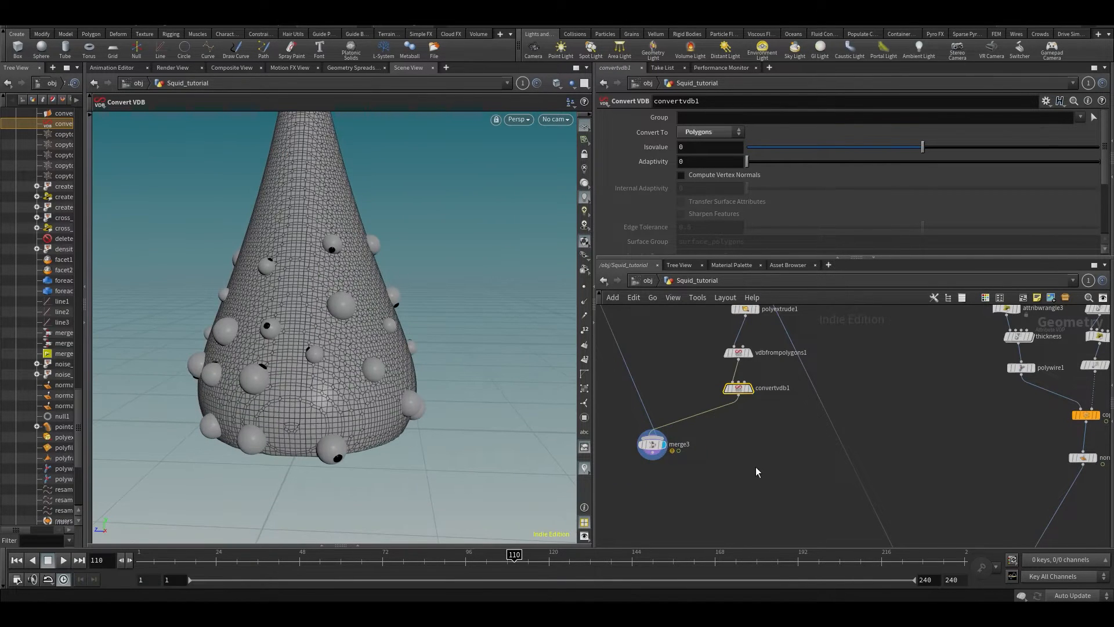
pyautogui.hotkey('ctrl', 's')
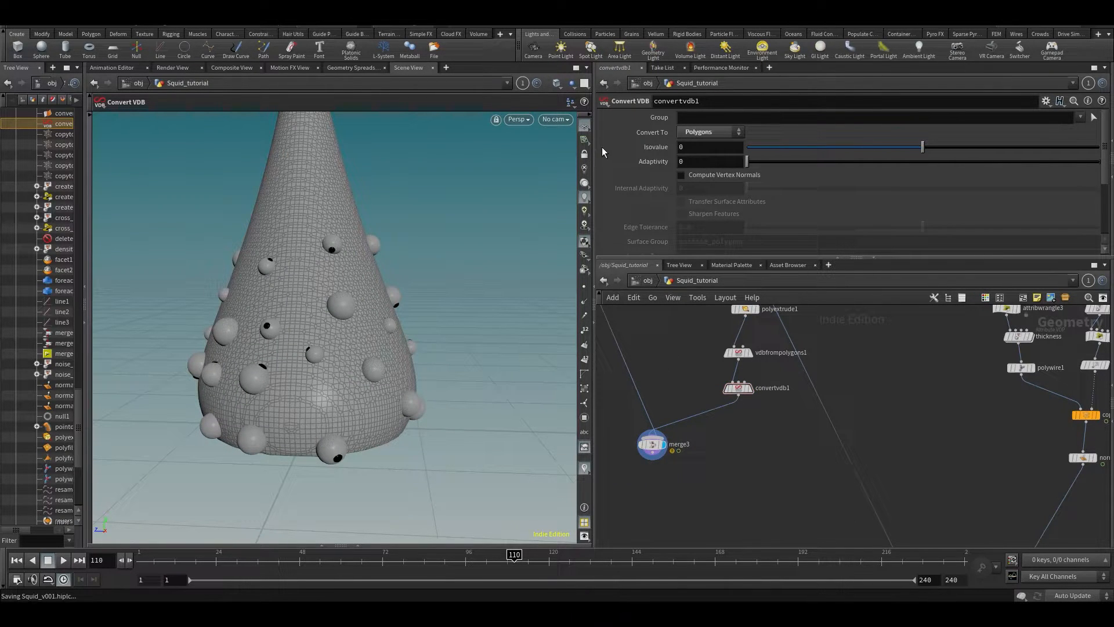
# Examine the body and the eyes on its surface from several angles and distances
pyautogui.press('space')
pyautogui.moveTo(380, 291); pyautogui.dragTo(405, 290)
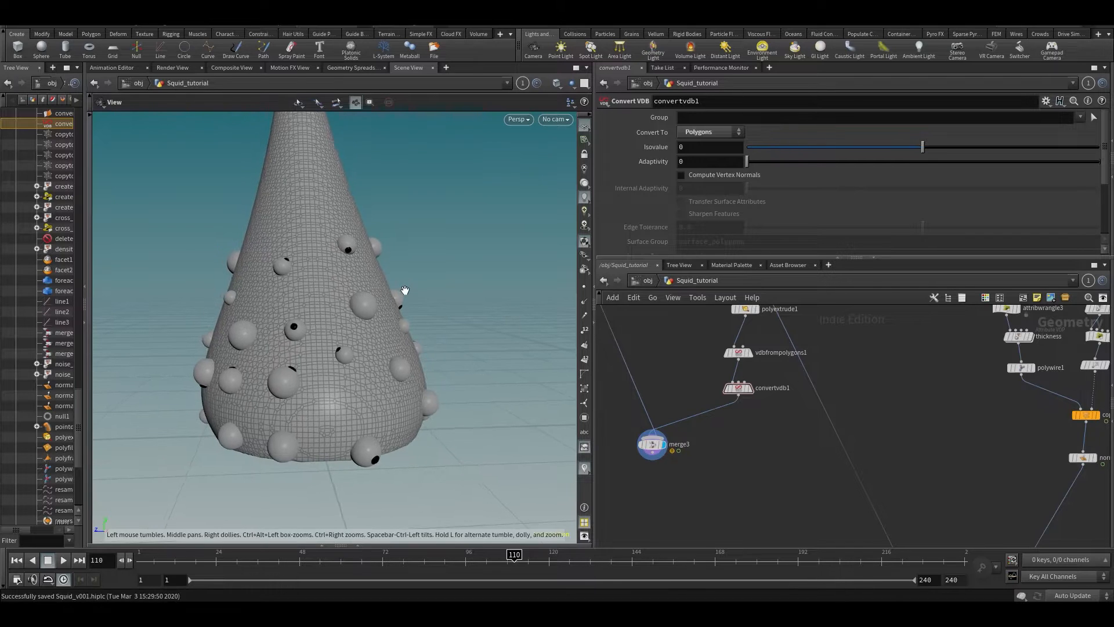
pyautogui.moveTo(351, 333); pyautogui.dragTo(353, 324)
pyautogui.press('space')
pyautogui.moveTo(285, 251); pyautogui.dragTo(354, 232, button='right')
pyautogui.press('space')
pyautogui.moveTo(378, 246); pyautogui.dragTo(351, 267)
pyautogui.moveTo(350, 266); pyautogui.dragTo(411, 244, button='right')
pyautogui.moveTo(410, 244); pyautogui.dragTo(406, 280, button='middle')
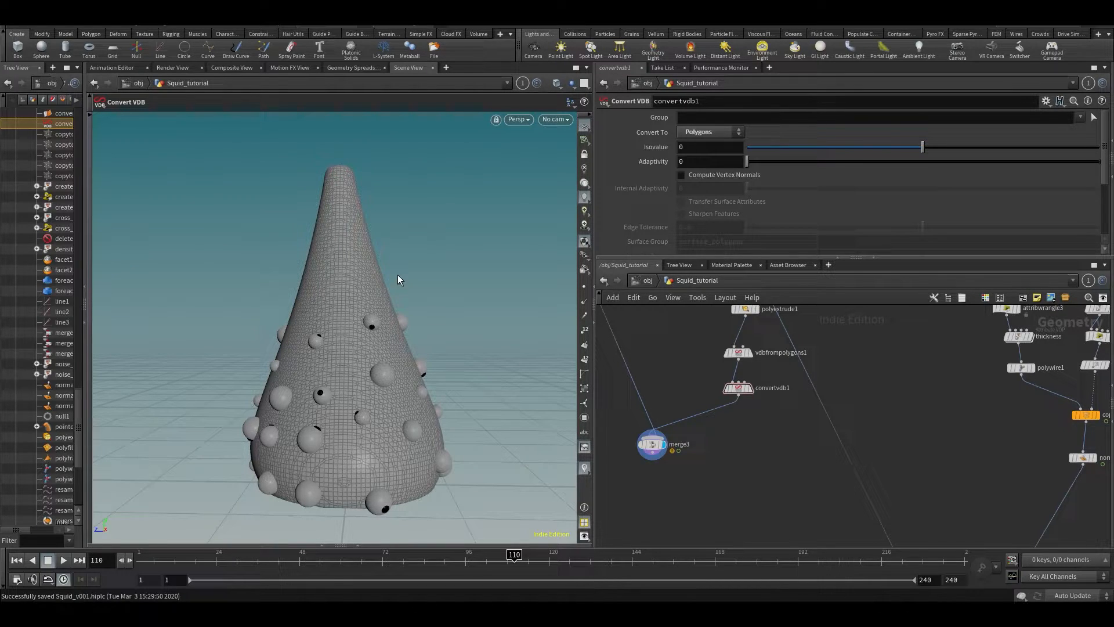
# Delete the merge3 node that combines the body and the eyes
pyautogui.moveTo(886, 406); pyautogui.dragTo(893, 365, button='middle')
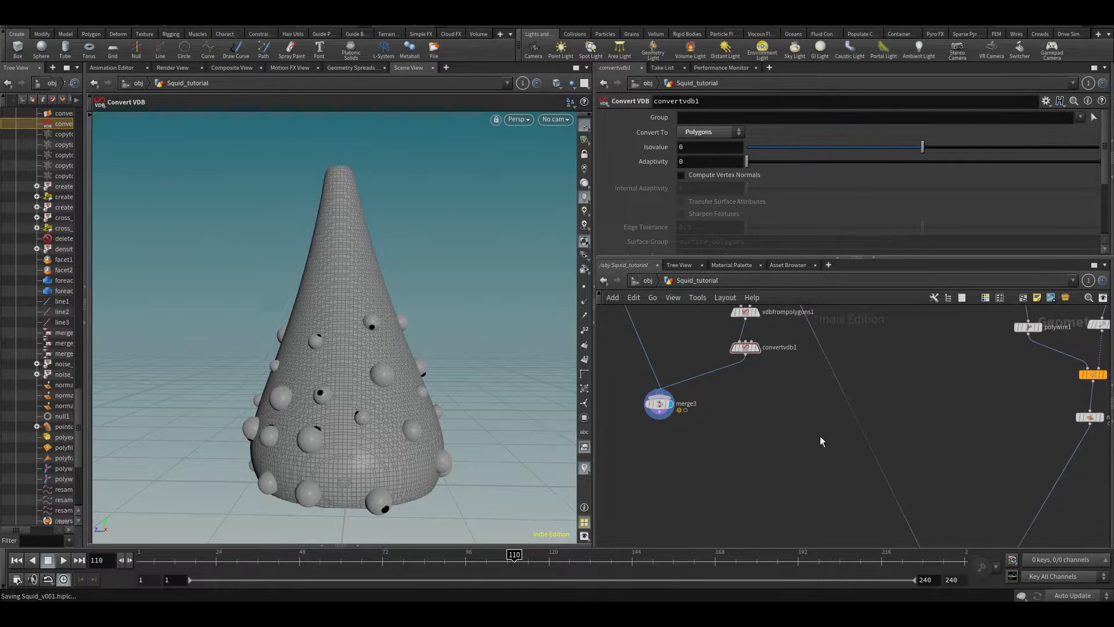
pyautogui.scroll(3, 743, 433)
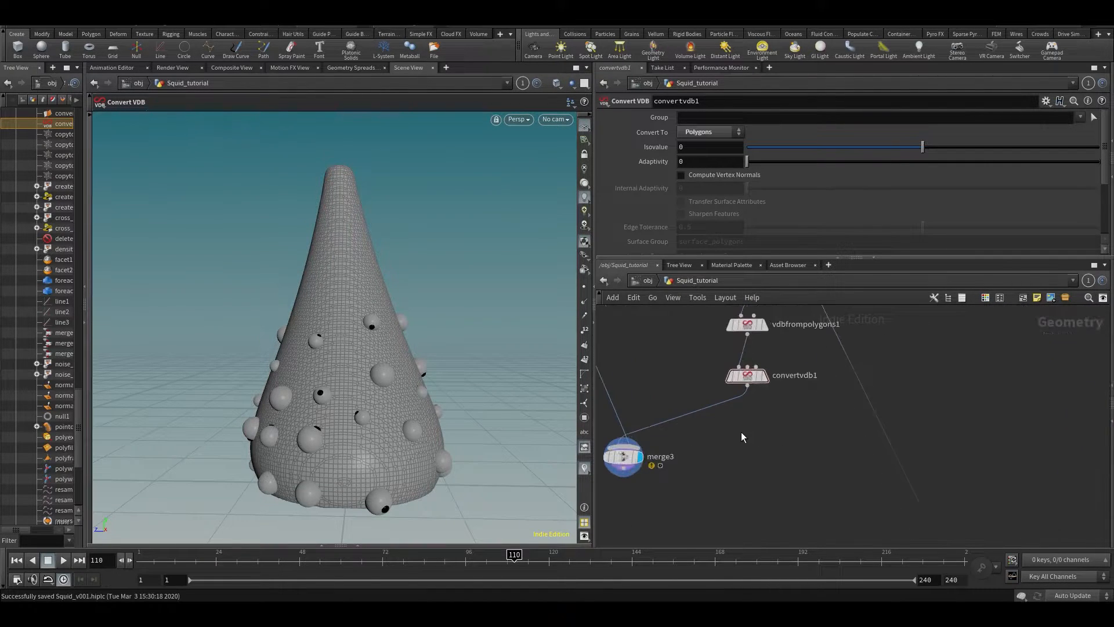
pyautogui.click(652, 470)
pyautogui.press('Delete')
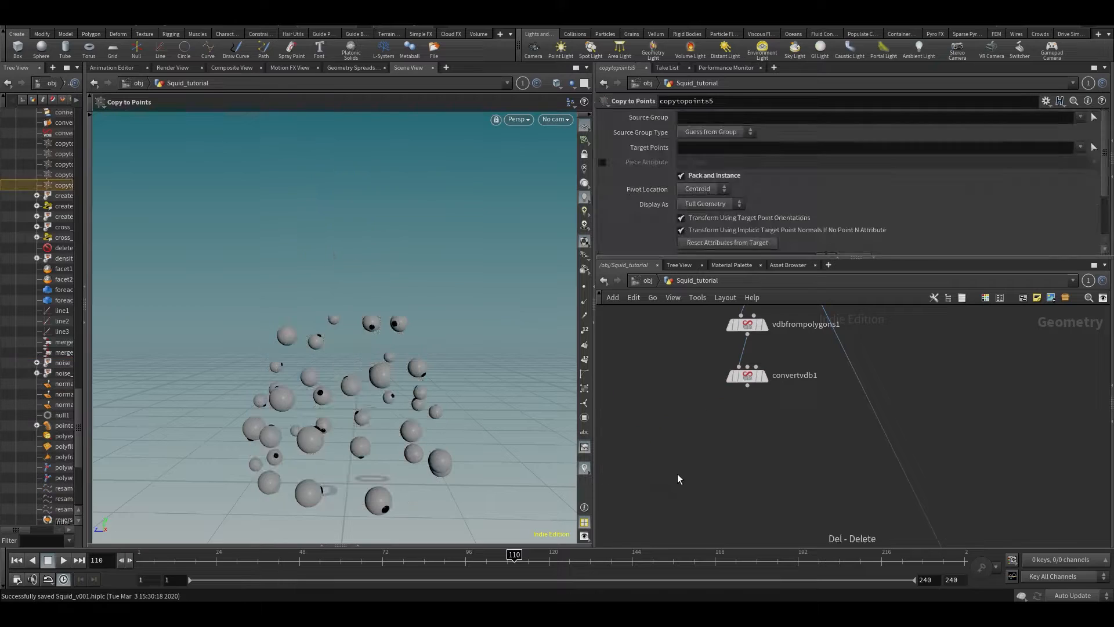
# Add an Attribute Transfer node below convertvdb1 and connect the converted body to its first input
pyautogui.scroll(-2, 718, 465)
pyautogui.press('Tab')
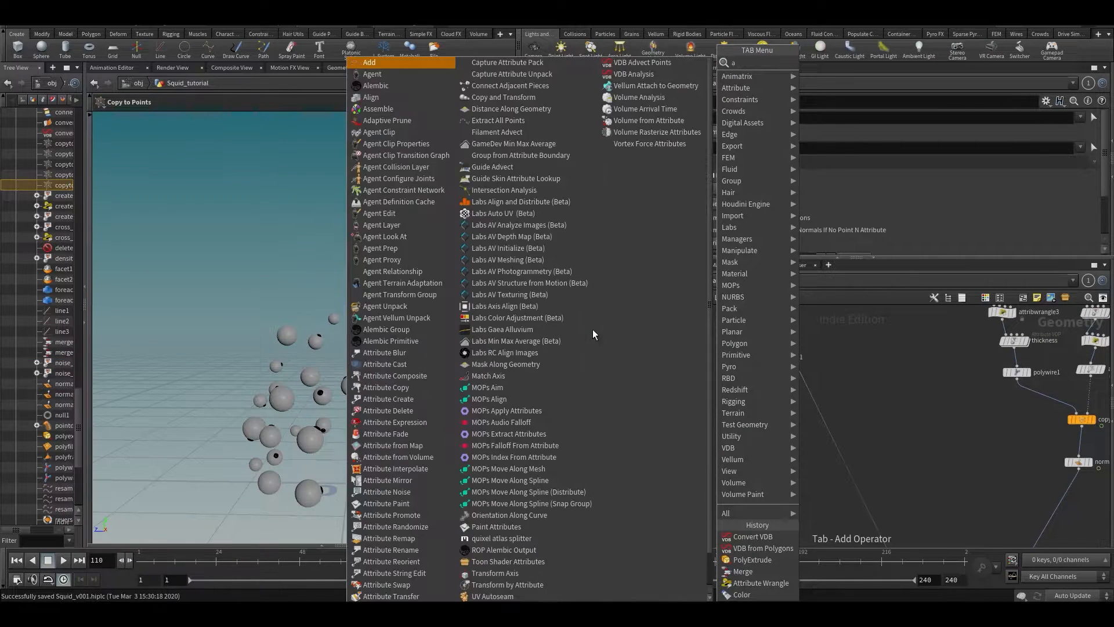
pyautogui.write('atrans')
pyautogui.press('Return')
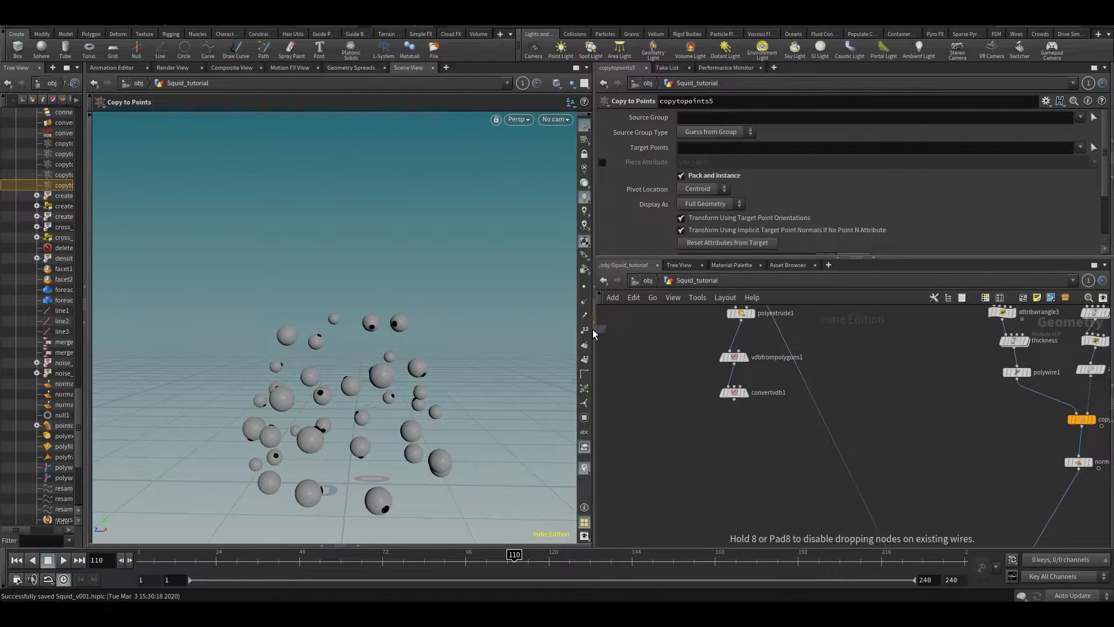
pyautogui.click(720, 468)
pyautogui.click(734, 400)
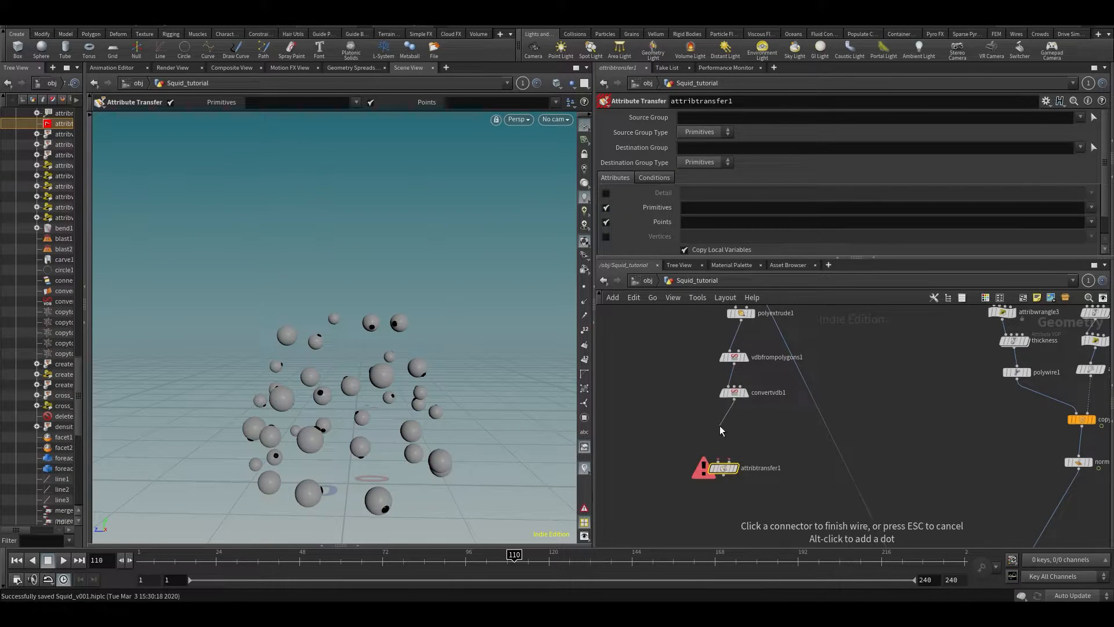
pyautogui.click(715, 460)
# Connect copytopoints5 to the second input of attribtransfer1 and display the attribute transfer result
pyautogui.moveTo(689, 430); pyautogui.dragTo(766, 443, button='middle')
pyautogui.scroll(-3, 760, 442)
pyautogui.click(820, 495)
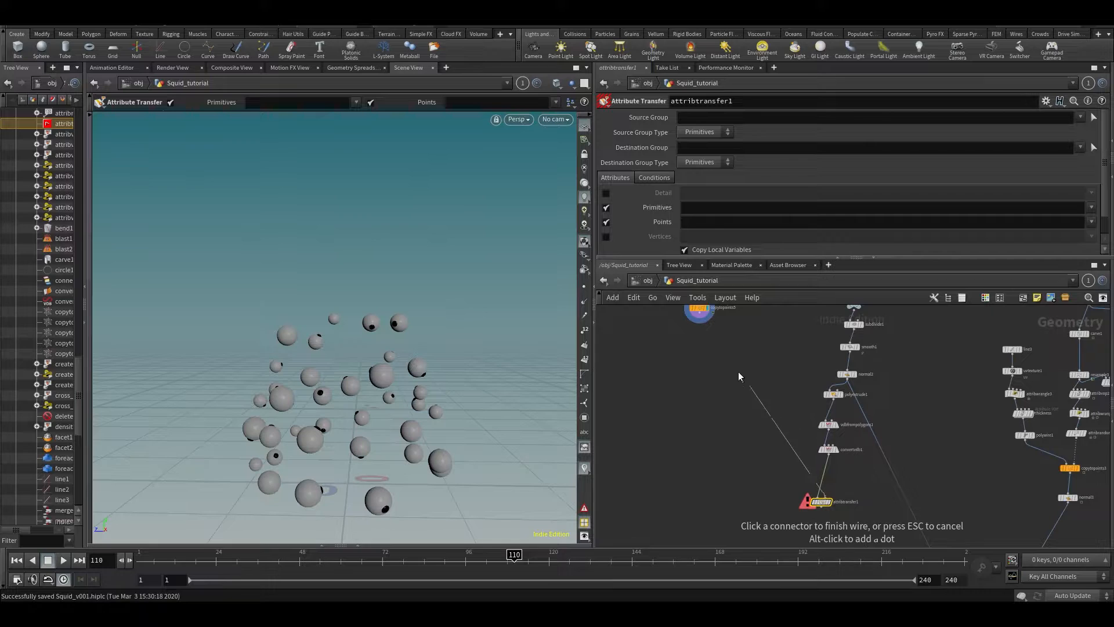
pyautogui.click(698, 319)
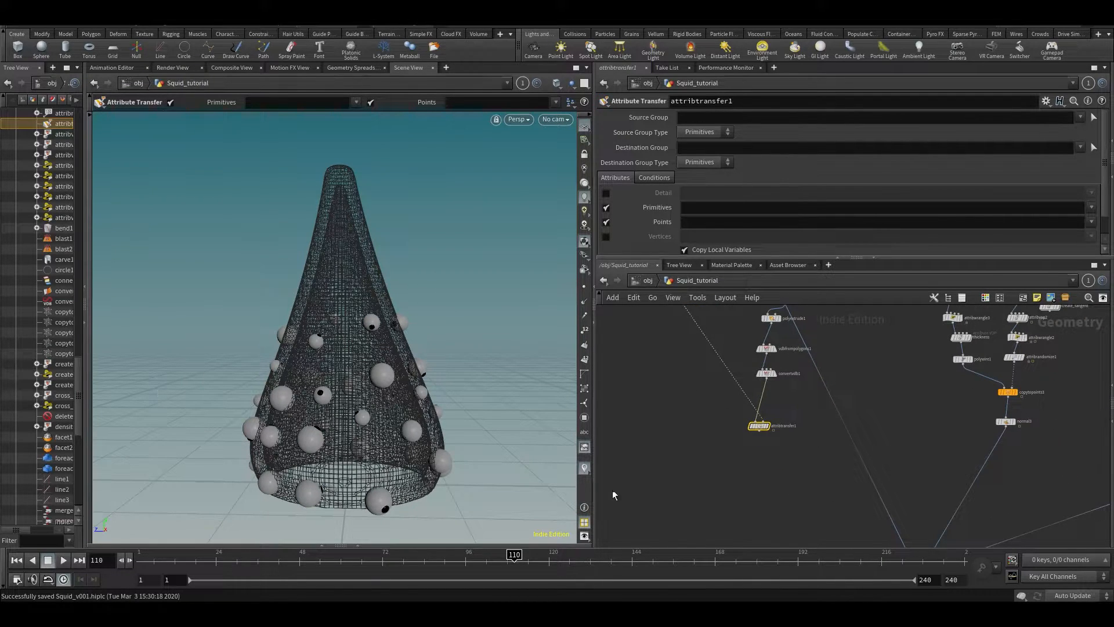
pyautogui.scroll(3, 750, 422)
pyautogui.click(785, 408)
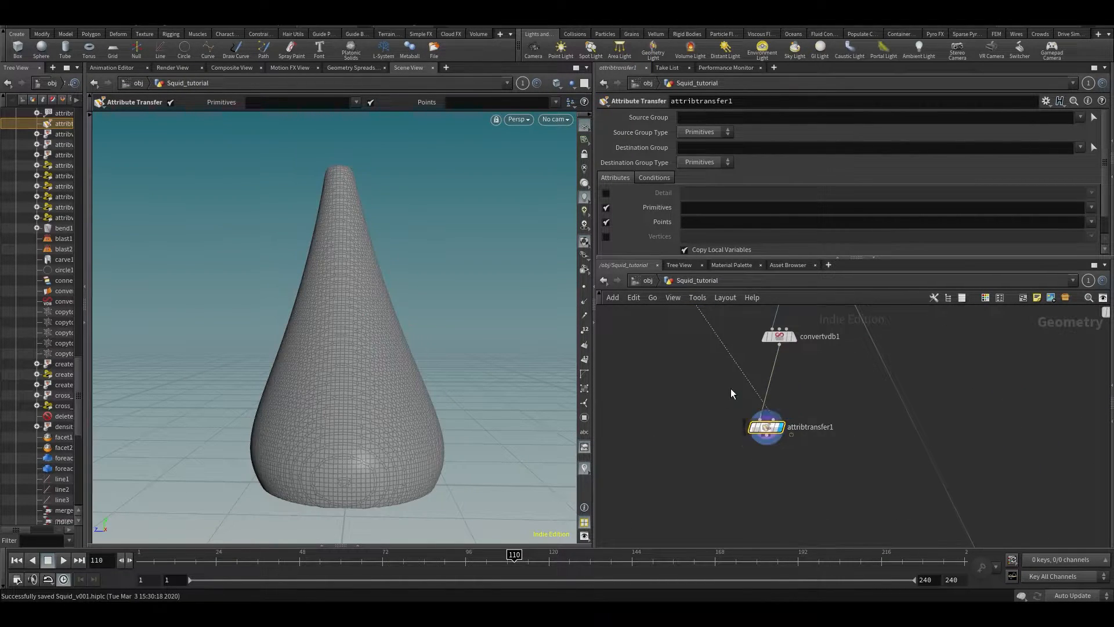
# Insert a Color node on the wire between the scattered eyes and attribtransfer1's second input
pyautogui.moveTo(716, 363); pyautogui.dragTo(705, 444, button='middle')
pyautogui.press('Tab')
pyautogui.write('color')
pyautogui.press('Return')
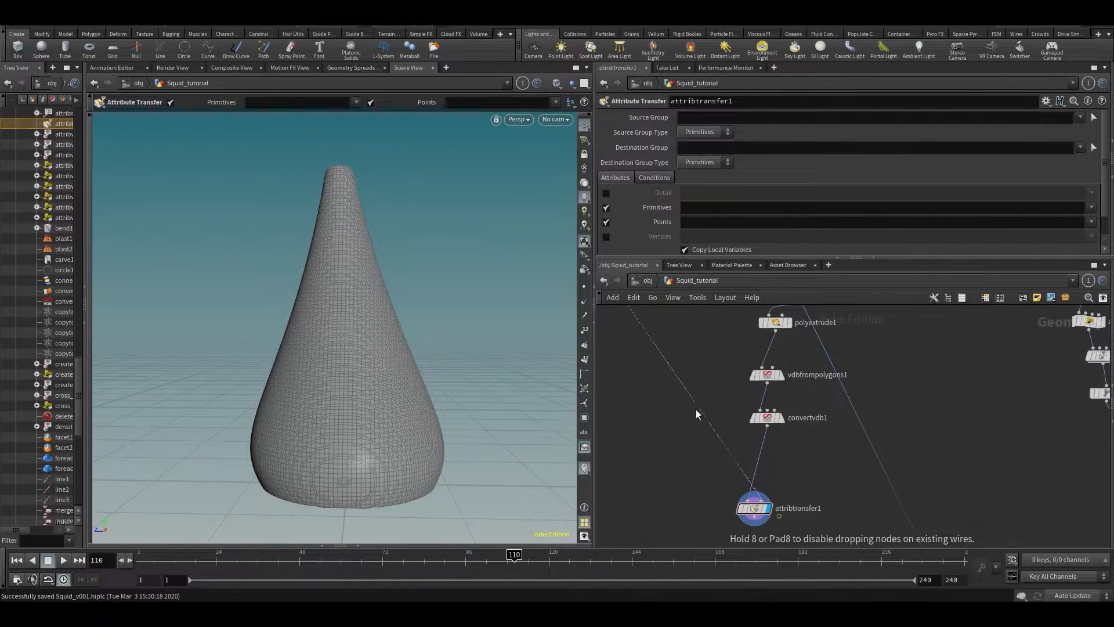
pyautogui.click(697, 414)
pyautogui.moveTo(698, 416); pyautogui.dragTo(687, 355)
# Duplicate the Color node and insert the copy between convertvdb1 and attribtransfer1
pyautogui.hotkey('ctrl', 'c')
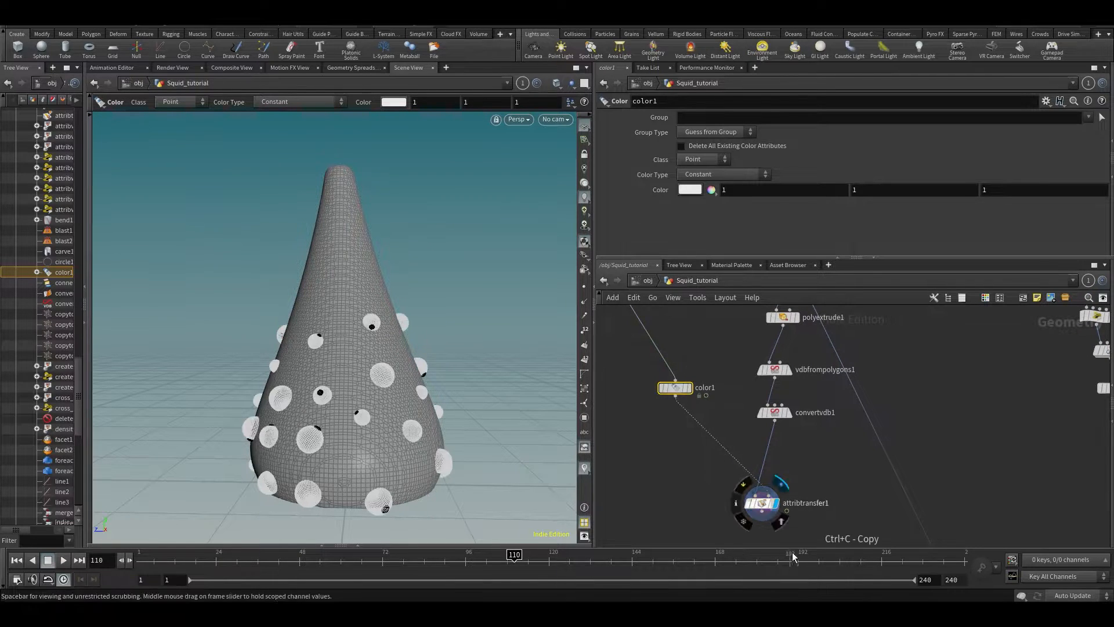
pyautogui.hotkey('ctrl', 'v')
pyautogui.moveTo(747, 491); pyautogui.dragTo(774, 448)
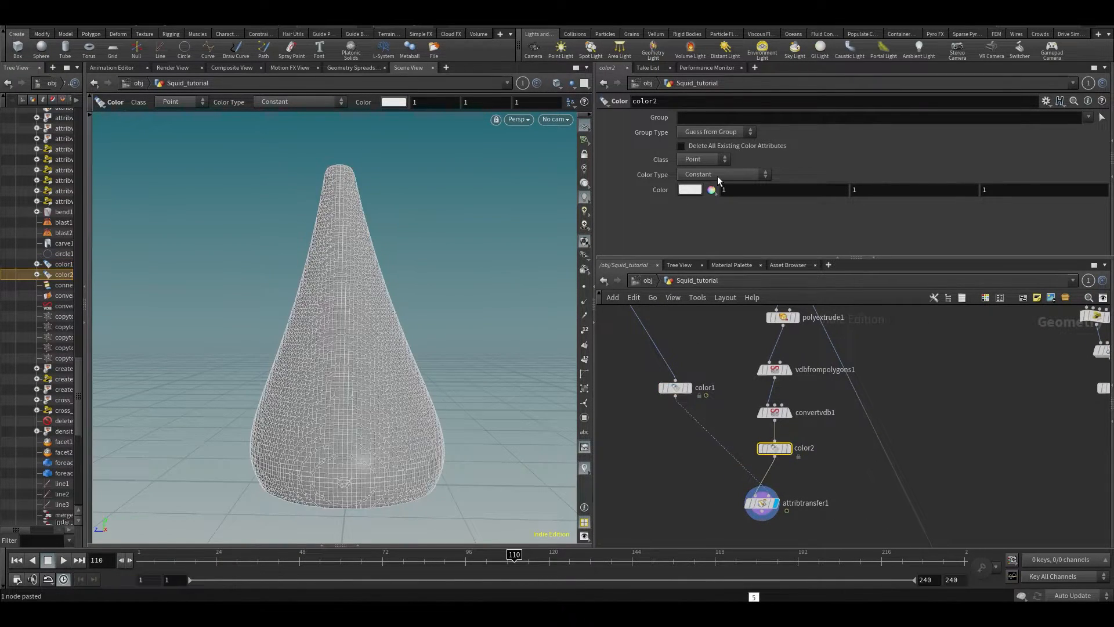
# Set the color of color2 to black with values 0, 0, 0
pyautogui.write('0')
pyautogui.press('Tab')
pyautogui.write('0')
pyautogui.press('Tab')
pyautogui.write('0')
pyautogui.press('Return')
pyautogui.click(663, 469)
# Restrict attribtransfer1 to the point color attribute Cd and turn off primitive attribute transfer
pyautogui.moveTo(672, 490); pyautogui.dragTo(673, 403, button='middle')
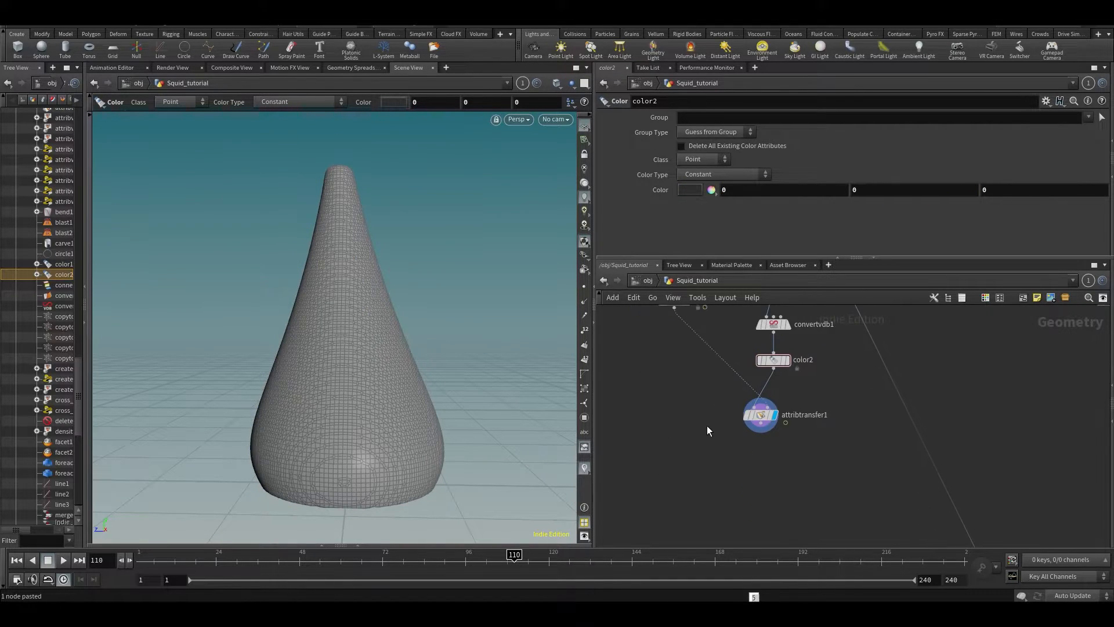
pyautogui.scroll(3, 706, 428)
pyautogui.moveTo(805, 408); pyautogui.dragTo(805, 418)
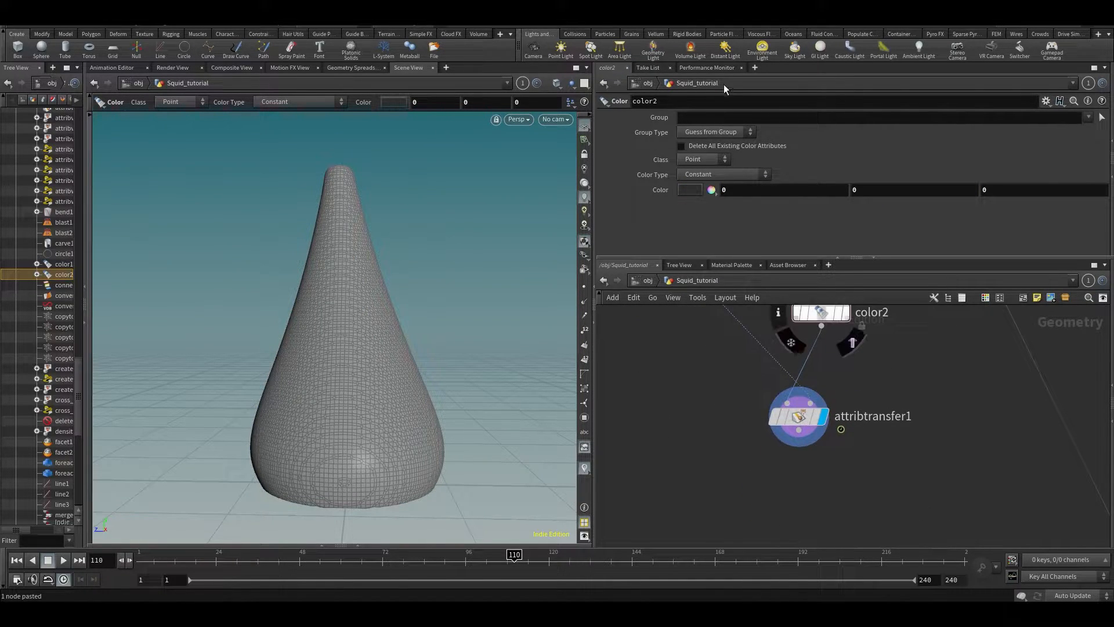
pyautogui.moveTo(844, 411); pyautogui.dragTo(829, 430, button='middle')
pyautogui.click(801, 434)
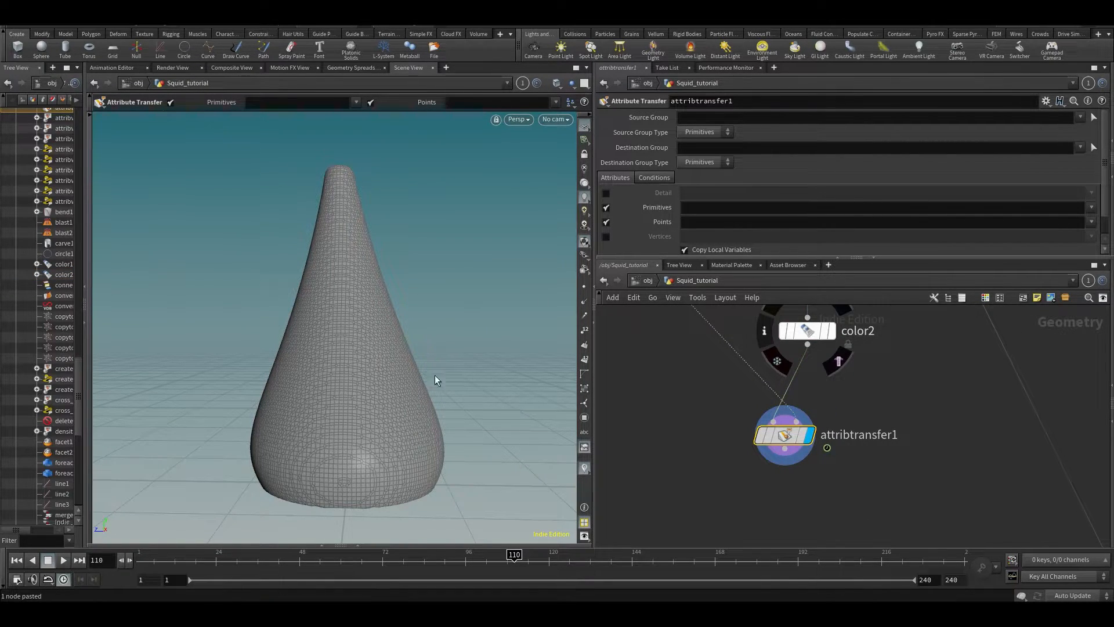
pyautogui.click(1090, 224)
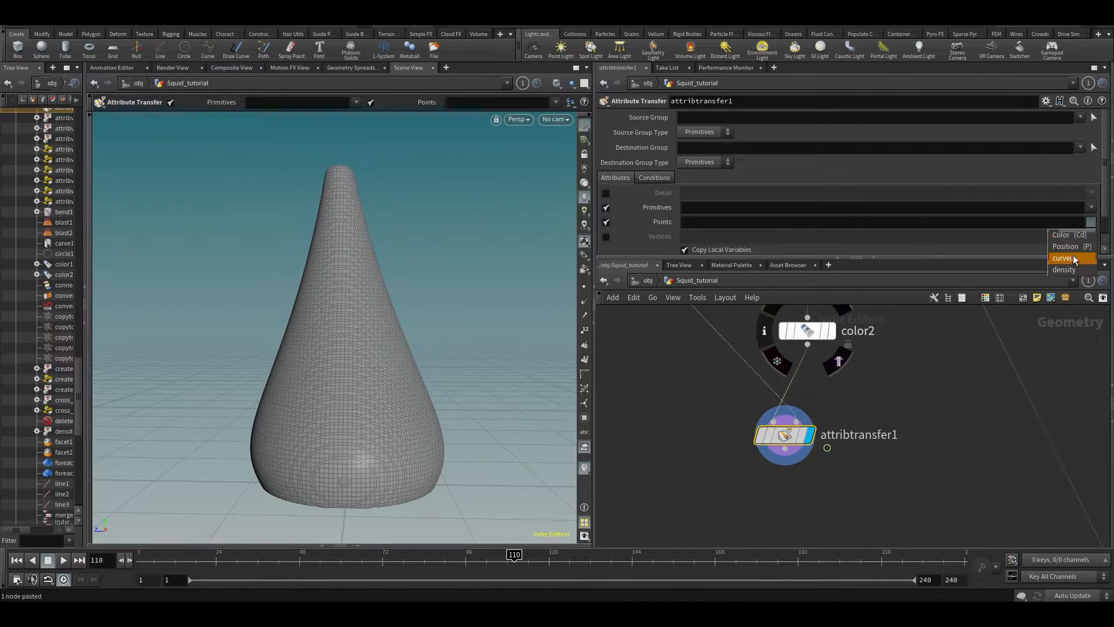
pyautogui.click(1072, 238)
pyautogui.click(605, 208)
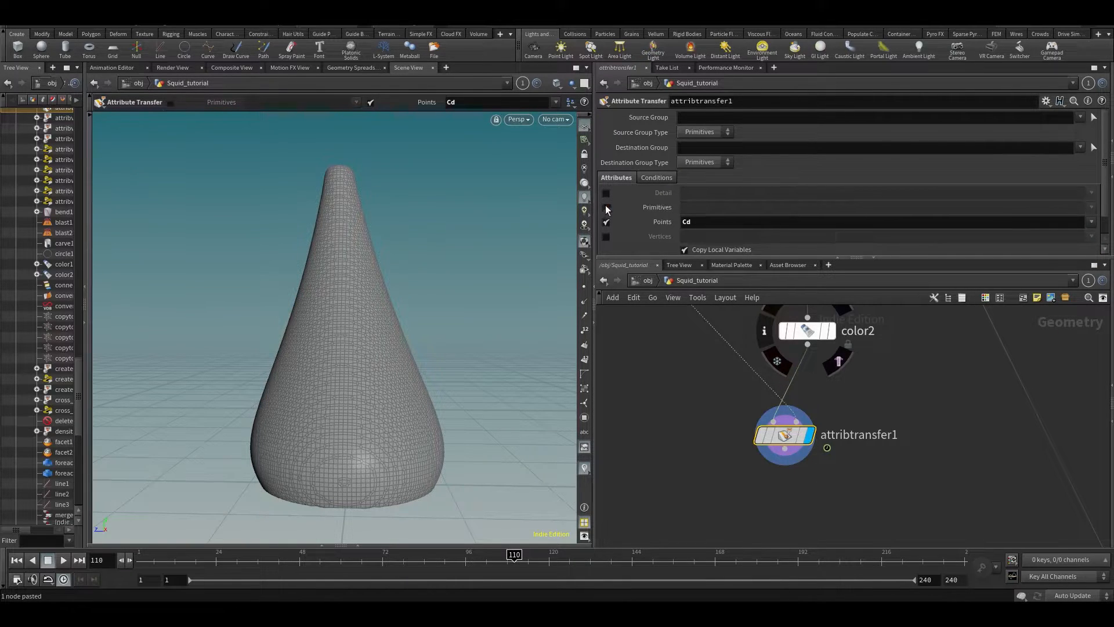
# In the conditions of attribtransfer1, set Distance Threshold to 0 and Blend Width to 0.042
pyautogui.click(644, 178)
pyautogui.click(807, 243)
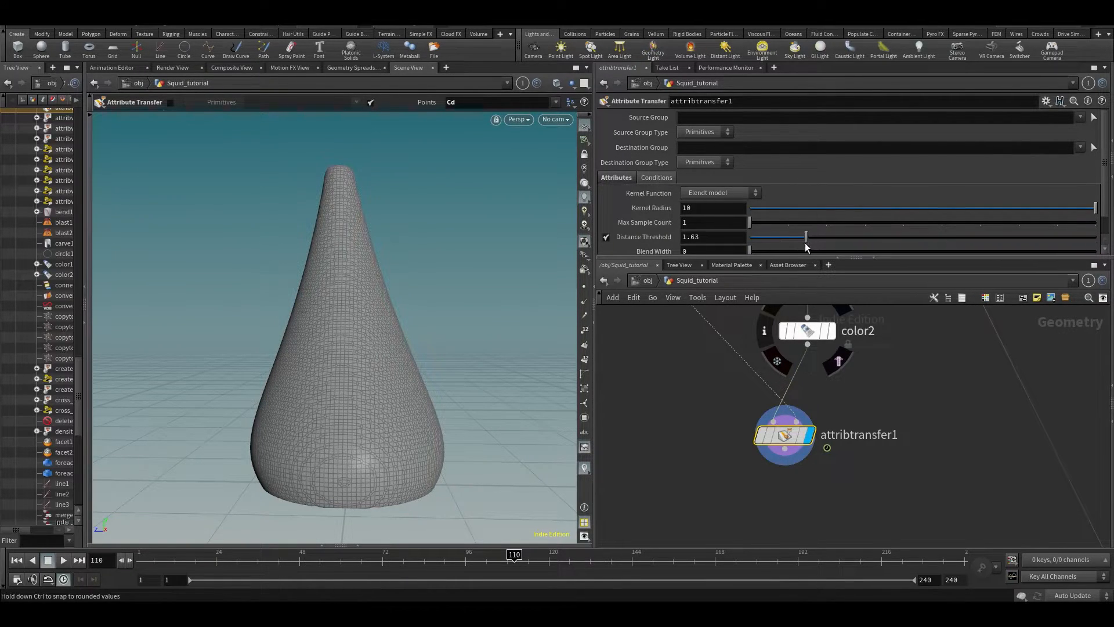
pyautogui.moveTo(768, 243); pyautogui.dragTo(747, 243)
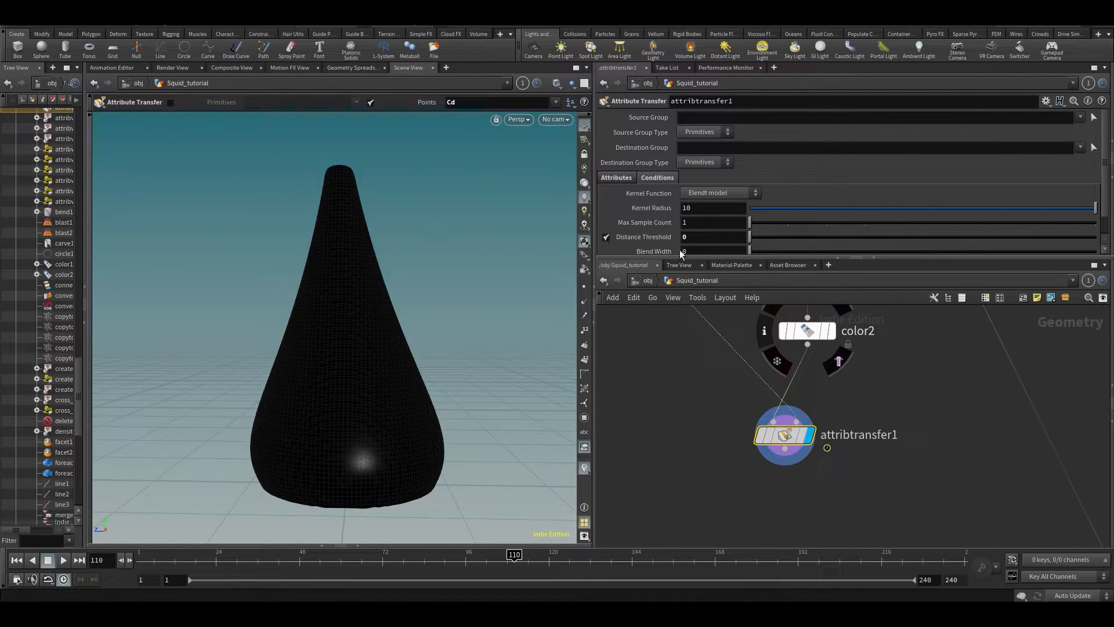
pyautogui.moveTo(773, 233); pyautogui.dragTo(744, 238)
pyautogui.moveTo(709, 248); pyautogui.dragTo(928, 272, button='middle')
# Set the Voxel Size of vdbfrompolygons1 to 0.006
pyautogui.moveTo(970, 388); pyautogui.dragTo(934, 507, button='middle')
pyautogui.scroll(-2, 928, 488)
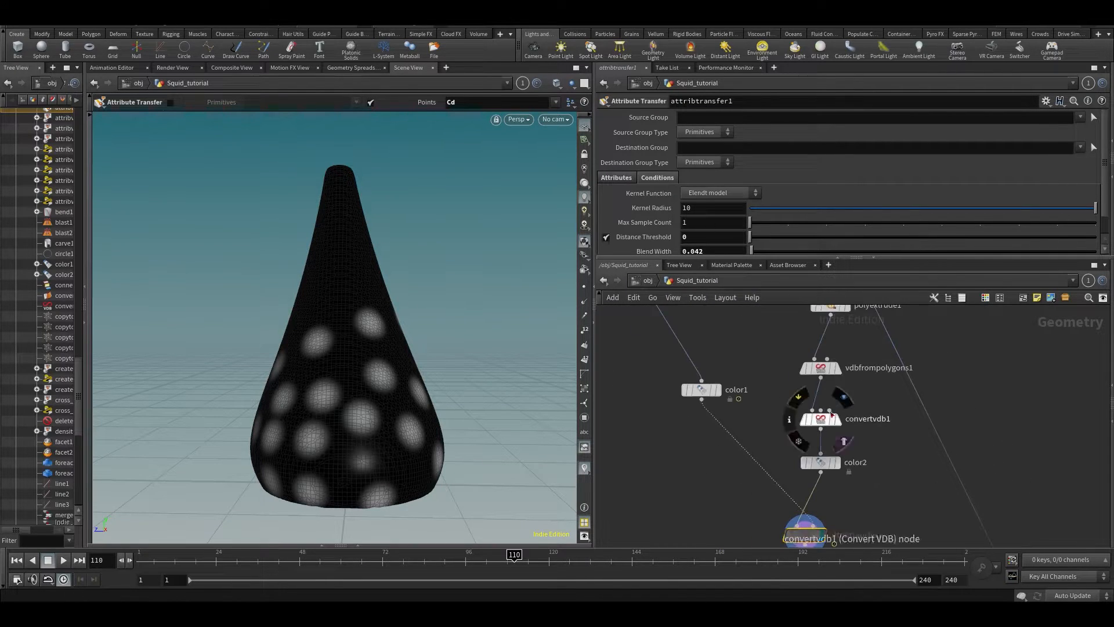
pyautogui.moveTo(813, 375); pyautogui.dragTo(814, 376)
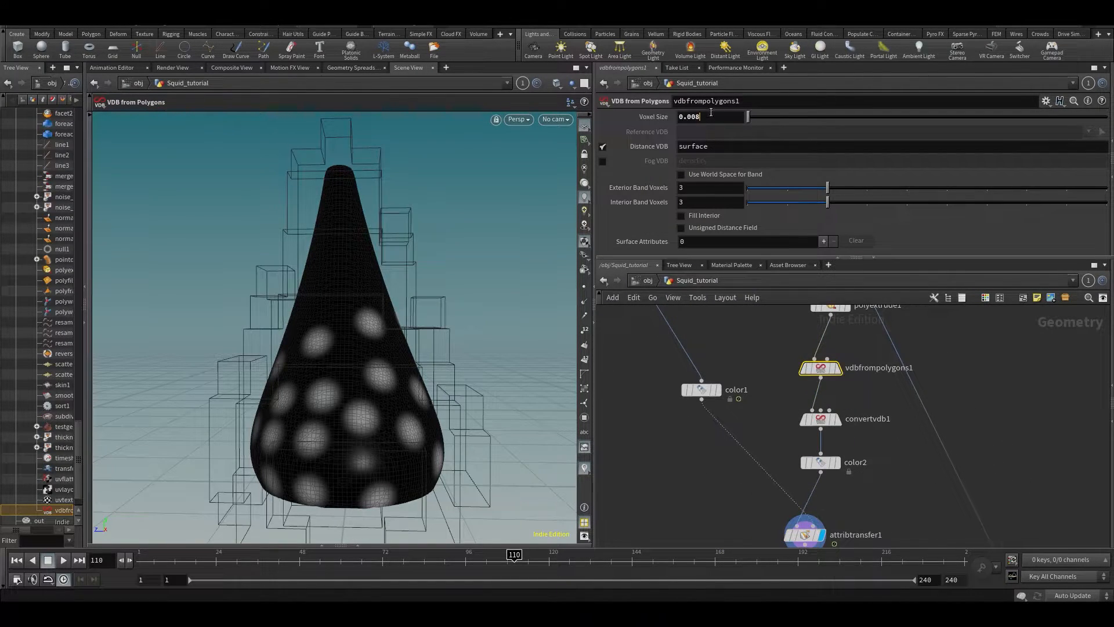
pyautogui.click(711, 116)
pyautogui.write('0.006')
pyautogui.press('Return')
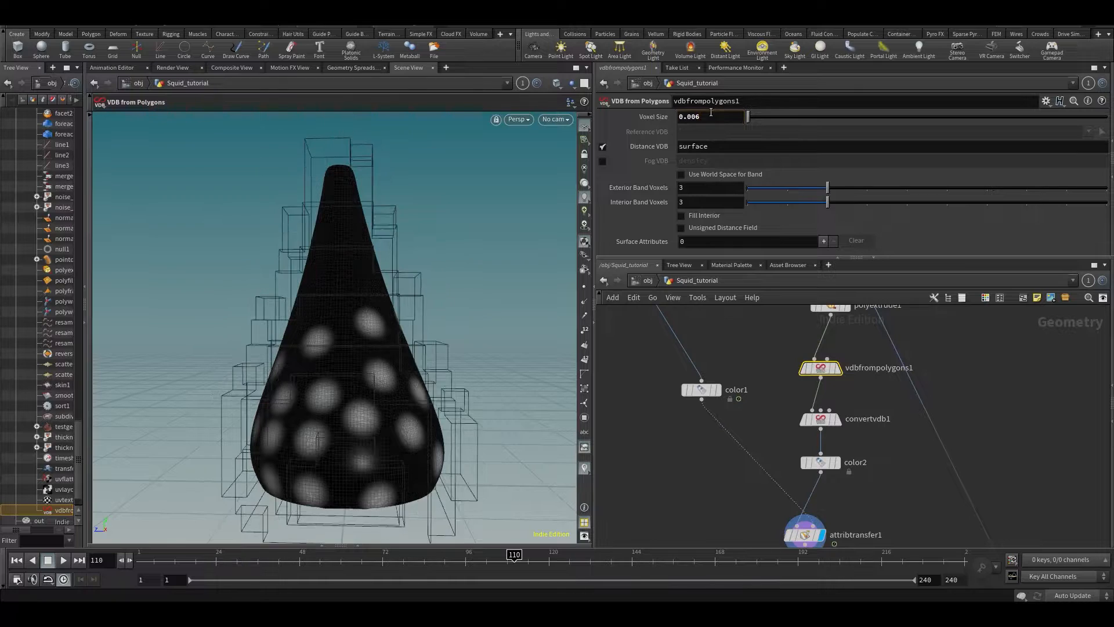
# Inspect the transferred color spots on the refined body mesh up close and save the scene
pyautogui.press('Escape')
pyautogui.scroll(3, 360, 398)
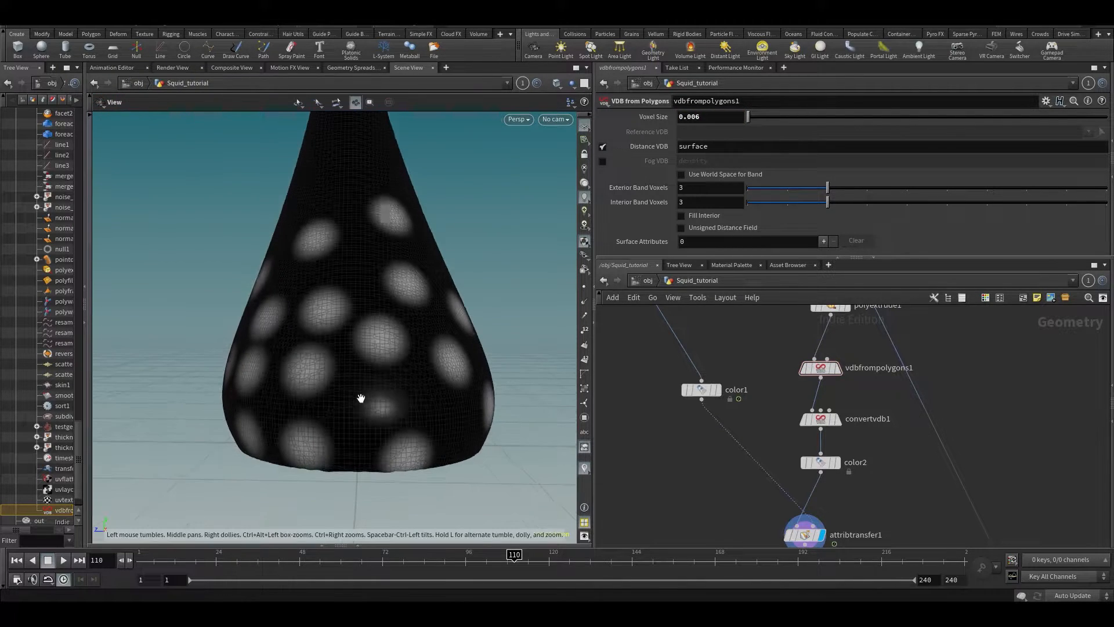
pyautogui.scroll(2, 400, 389)
pyautogui.press('Return')
pyautogui.hotkey('ctrl', 's')
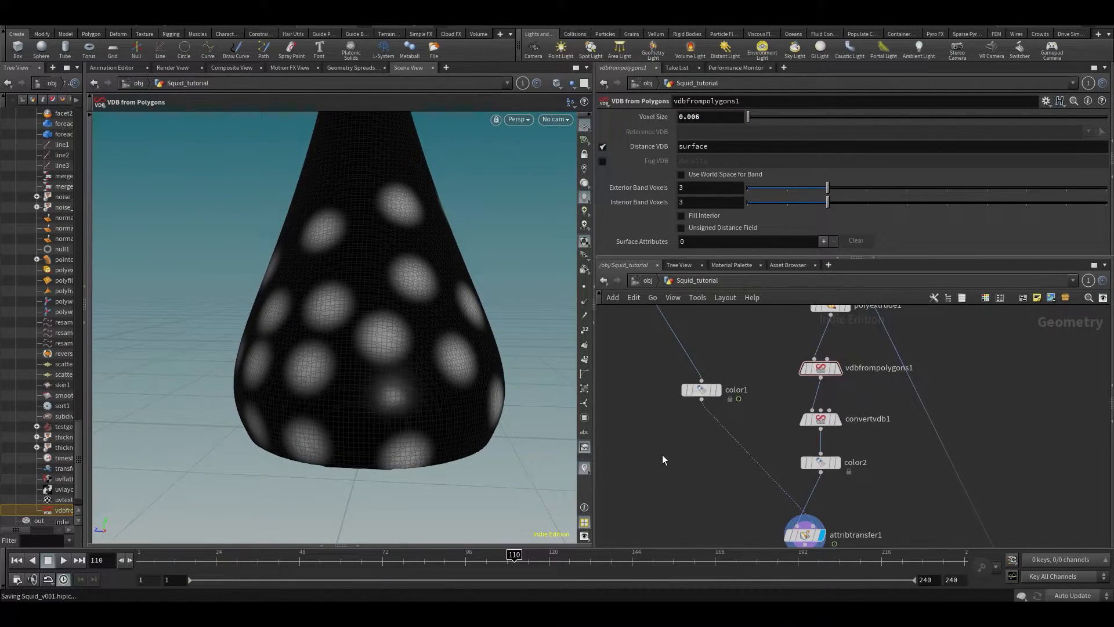
pyautogui.press('Escape')
pyautogui.scroll(-4, 371, 346)
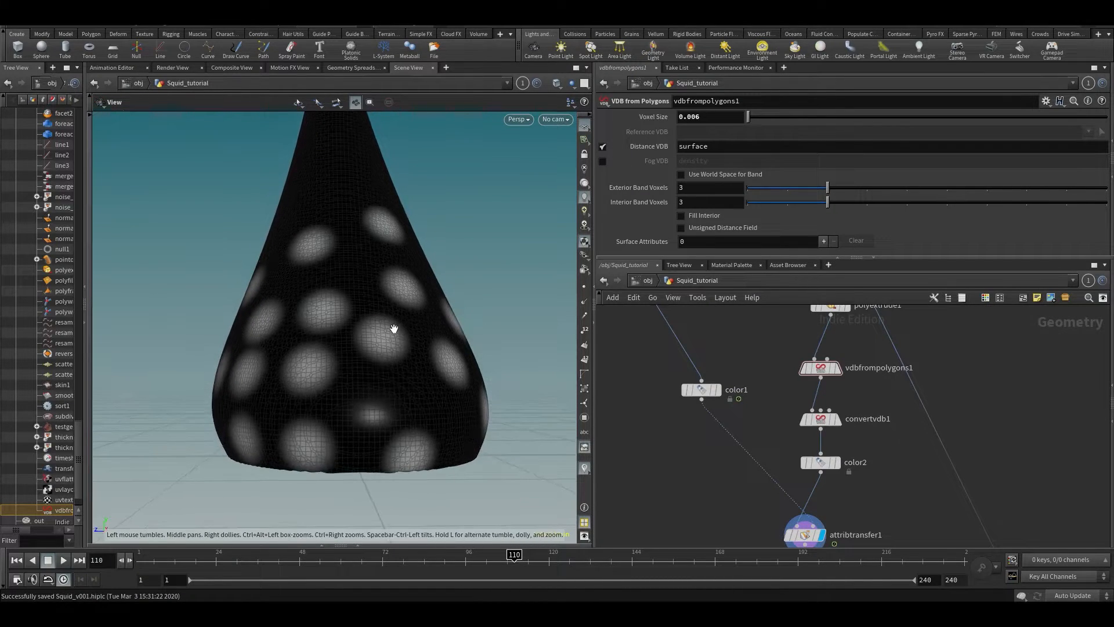
pyautogui.scroll(5, 369, 327)
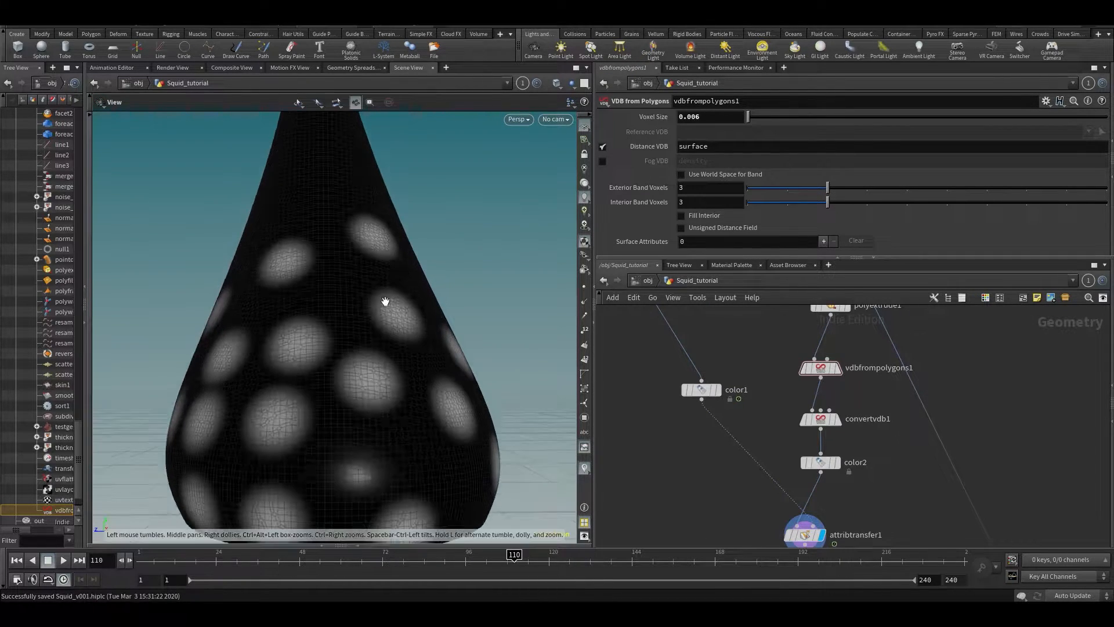
pyautogui.press('Return')
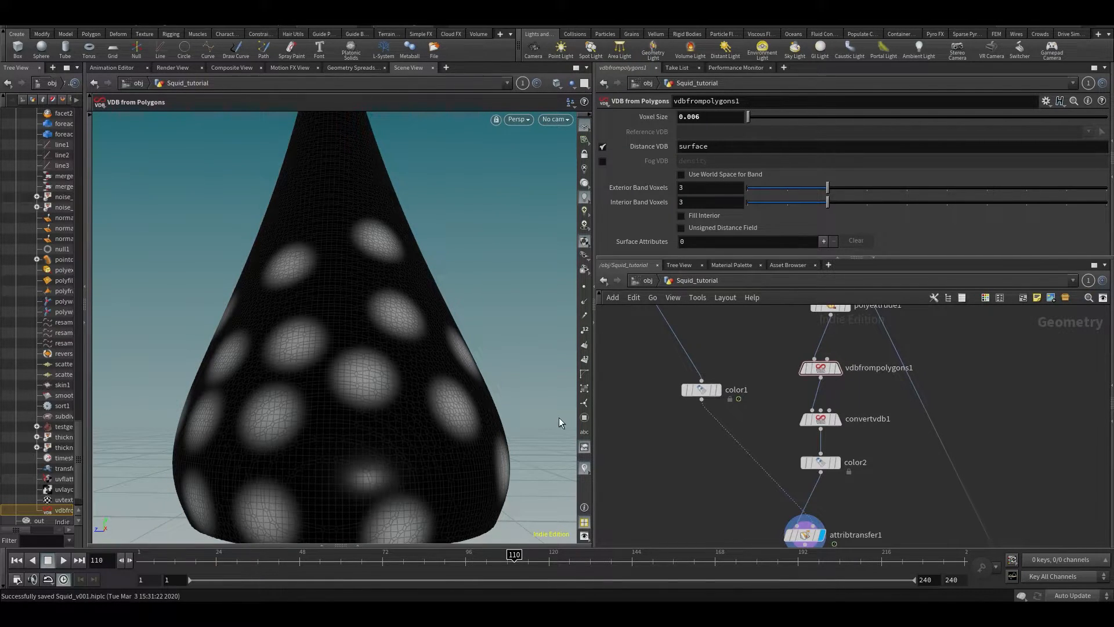
pyautogui.press('Escape')
pyautogui.moveTo(450, 349)
pyautogui.mouseDown()
pyautogui.moveTo(415, 363)
pyautogui.moveTo(457, 321)
pyautogui.moveTo(460, 293)
pyautogui.moveTo(443, 351)
pyautogui.moveTo(442, 241)
pyautogui.moveTo(417, 378)
pyautogui.moveTo(458, 360)
pyautogui.mouseUp()
# Add an Attribute Wrangle node to the network
pyautogui.moveTo(715, 512); pyautogui.dragTo(612, 402, button='middle')
pyautogui.scroll(-3, 613, 403)
pyautogui.moveTo(672, 458); pyautogui.dragTo(711, 472, button='middle')
pyautogui.scroll(3, 714, 470)
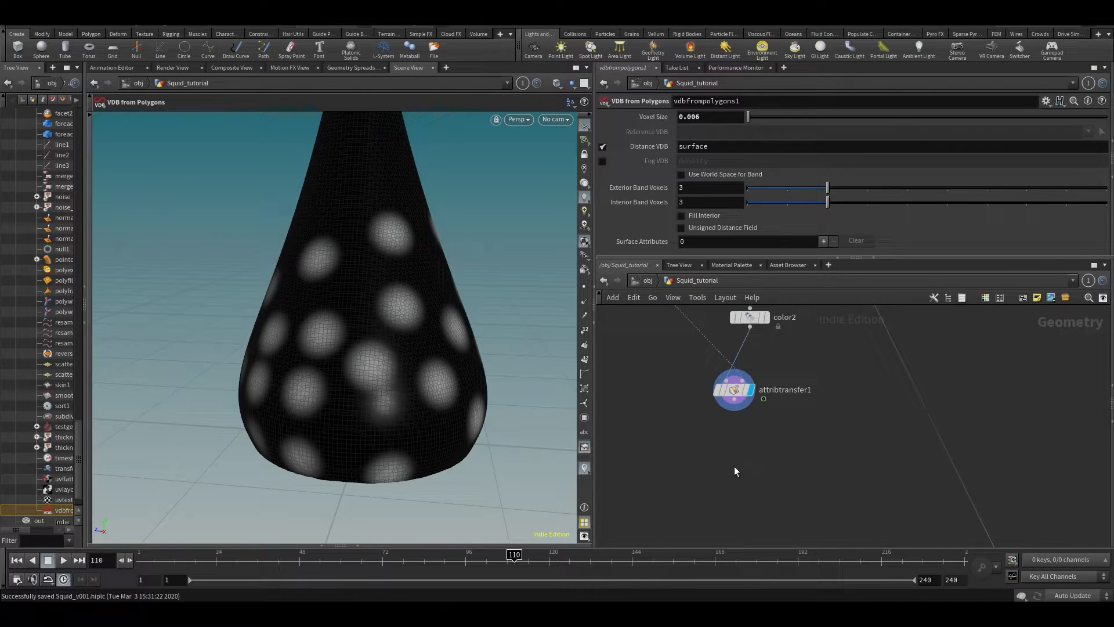
pyautogui.press('Tab')
pyautogui.write('awr')
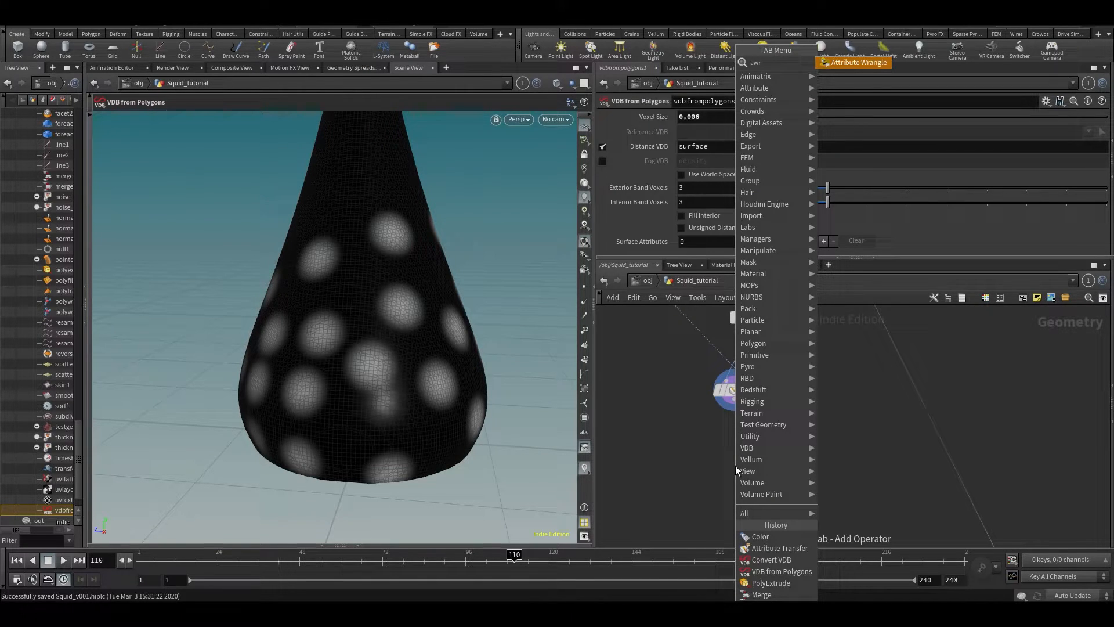
pyautogui.press('Return')
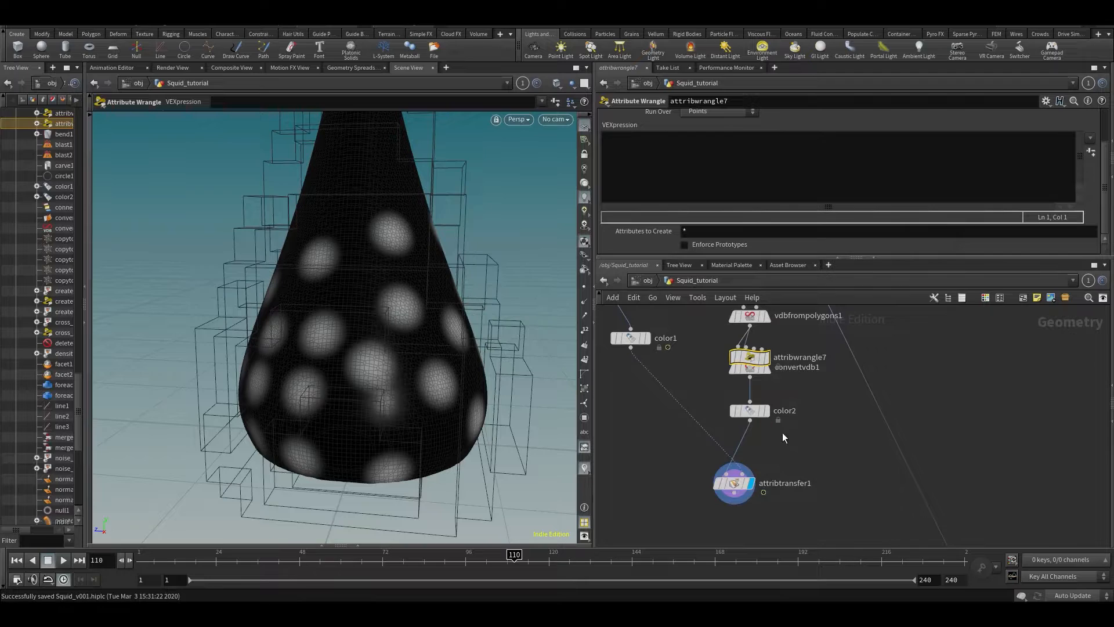
# Move attribwrangle7 below attribtransfer1, feed the attribute transfer output into its first input and display its result
pyautogui.scroll(-1, 781, 432)
pyautogui.moveTo(769, 368); pyautogui.dragTo(754, 511)
pyautogui.scroll(2, 754, 487)
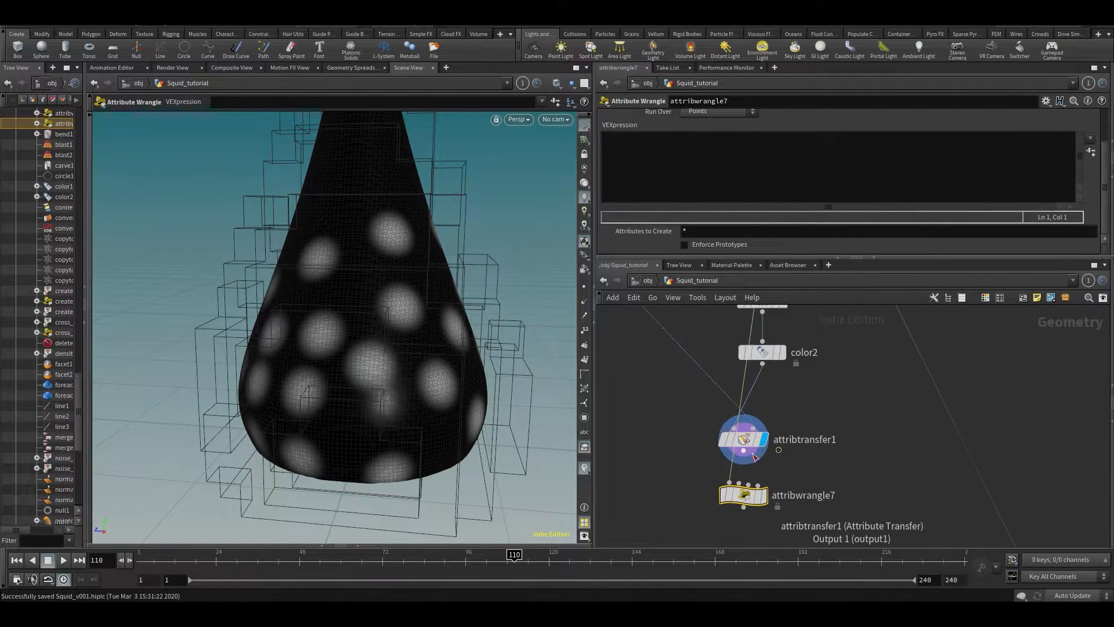
pyautogui.moveTo(744, 453); pyautogui.dragTo(730, 482)
pyautogui.click(771, 473)
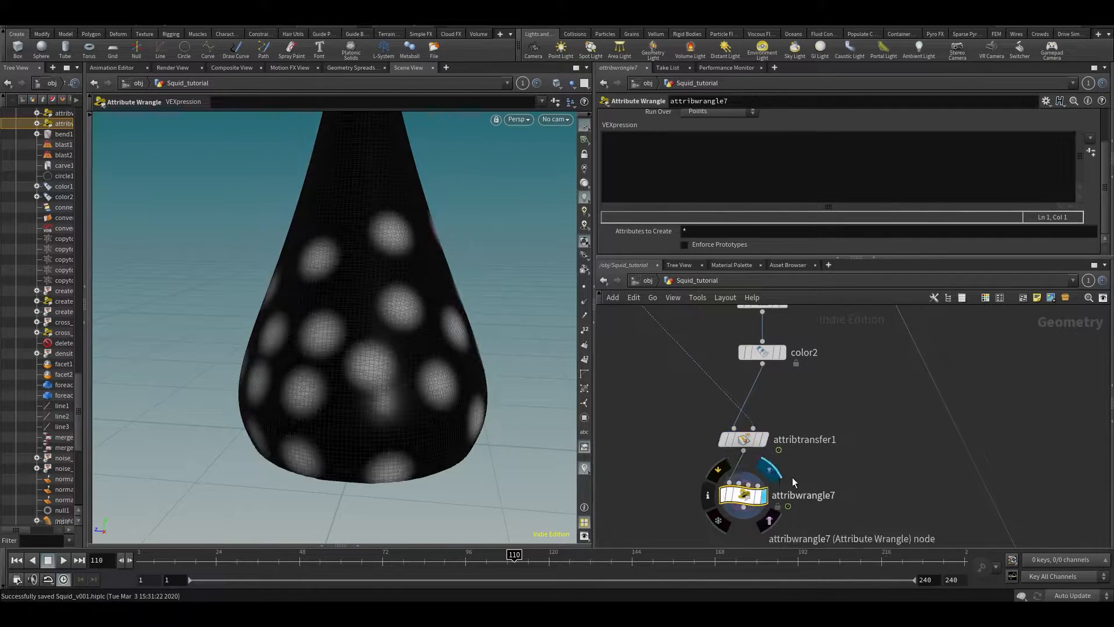
# Examine the spotted squid body from several angles and distances
pyautogui.moveTo(805, 459); pyautogui.dragTo(852, 334, button='middle')
pyautogui.keyDown('alt'); pyautogui.moveTo(429, 358); pyautogui.dragTo(433, 333); pyautogui.keyUp('alt')
pyautogui.keyDown('alt'); pyautogui.moveTo(202, 363); pyautogui.dragTo(293, 323); pyautogui.keyUp('alt')
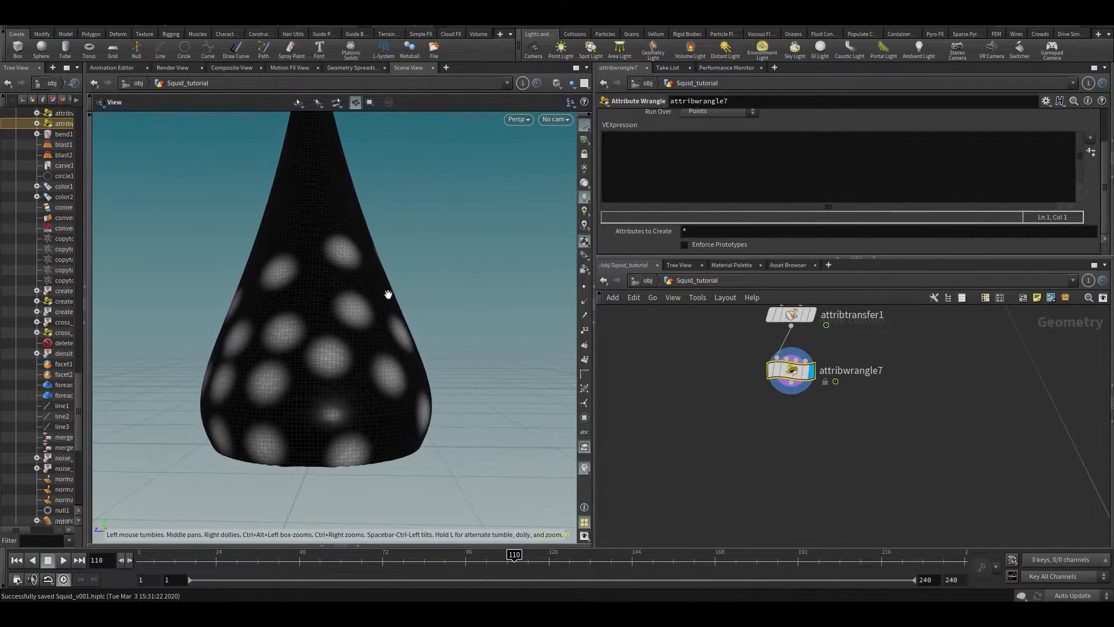
pyautogui.press('Escape')
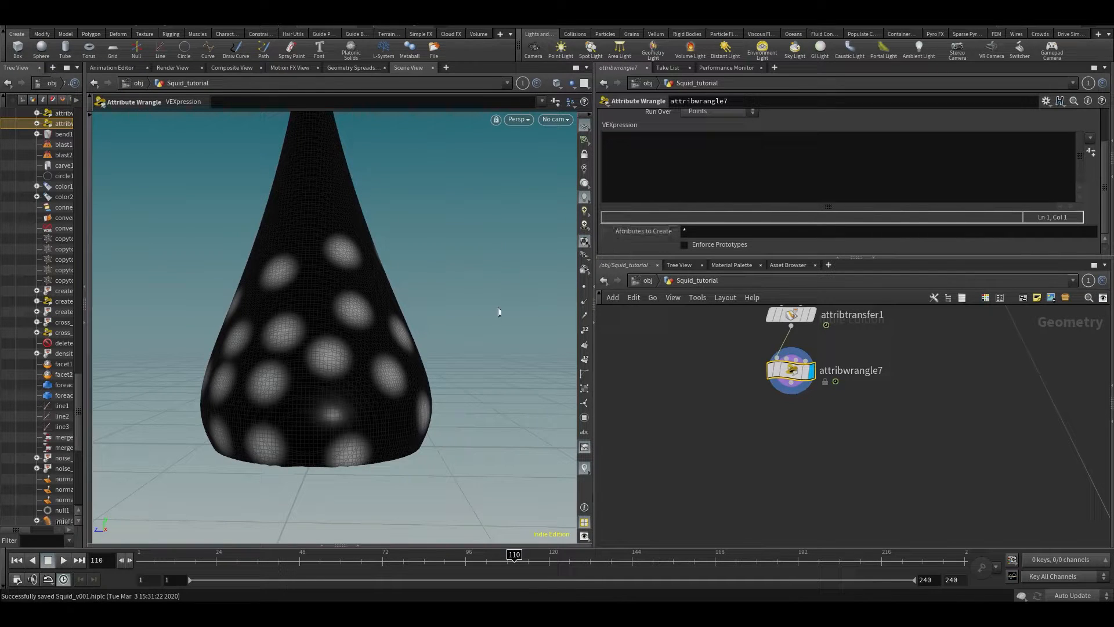
pyautogui.press('Escape')
pyautogui.moveTo(454, 304); pyautogui.dragTo(400, 328)
pyautogui.press('Escape')
# Enter the VEX expression v@P -= @N; in attribwrangle7 and inspect the displaced body
pyautogui.scroll(1, 1064, 186)
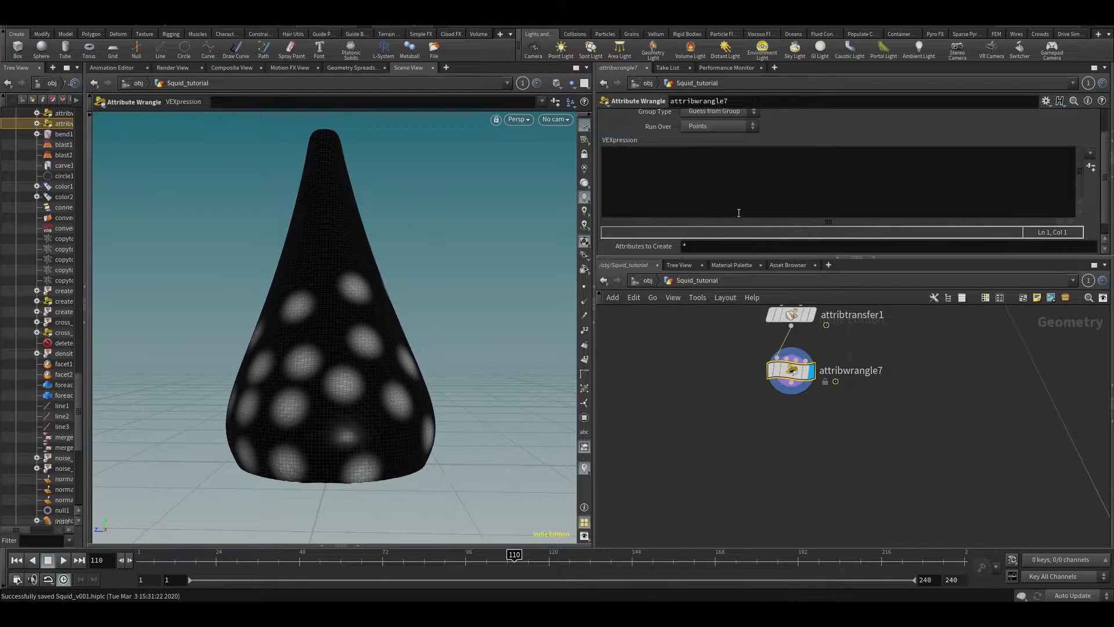
pyautogui.click(814, 223)
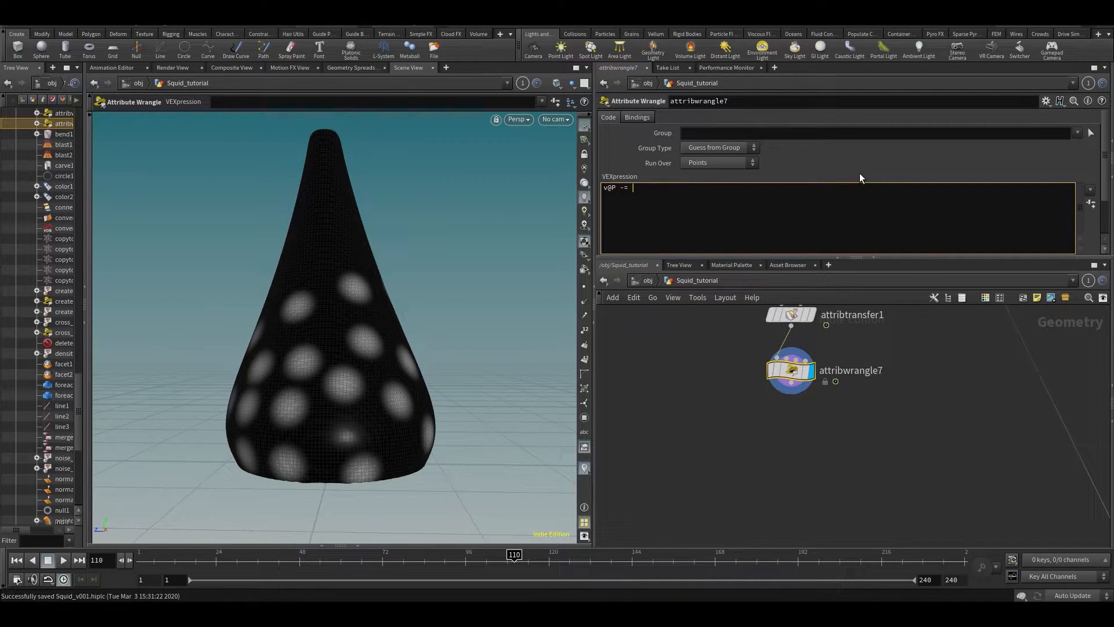
pyautogui.hotkey('ctrl', 'Return')
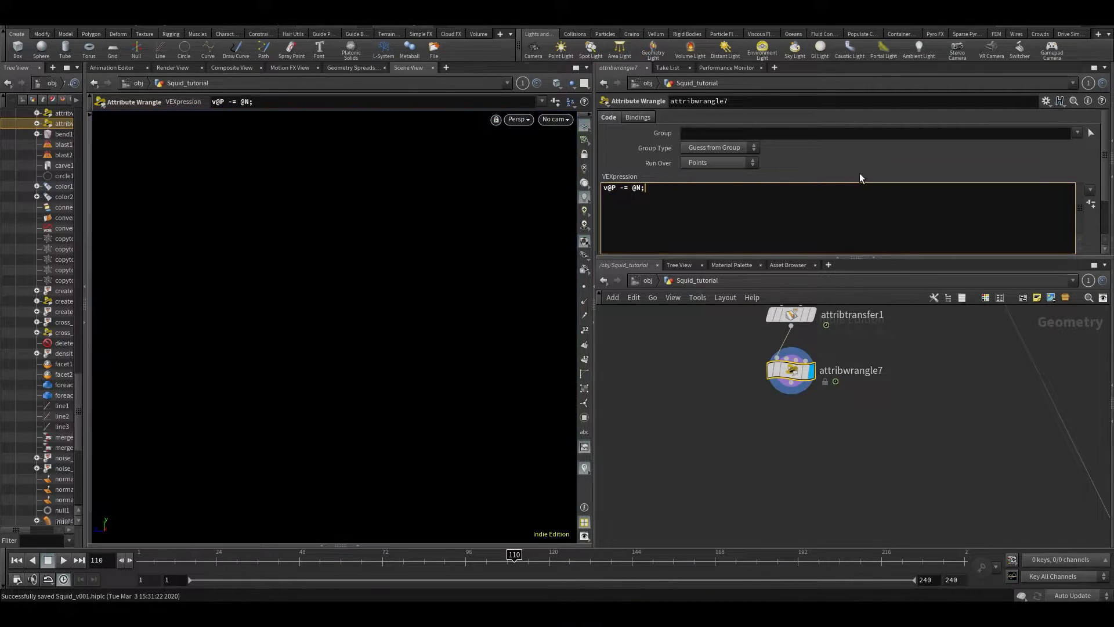
pyautogui.click(830, 507)
pyautogui.scroll(-3, 352, 328)
pyautogui.scroll(-10, 351, 329)
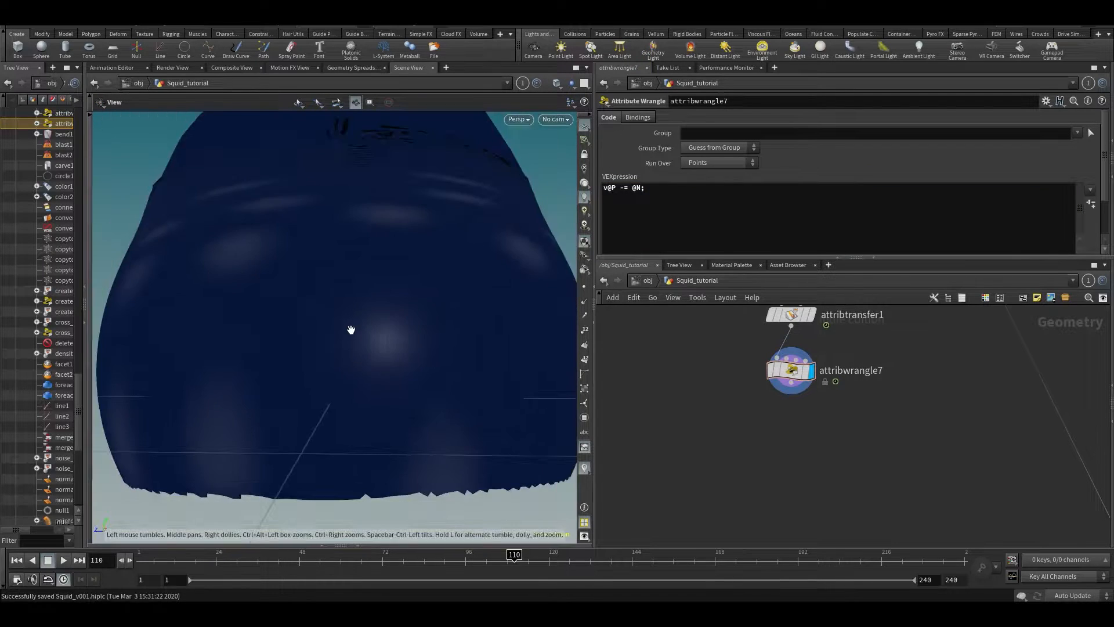
pyautogui.scroll(4, 355, 296)
pyautogui.keyDown('alt'); pyautogui.moveTo(352, 295); pyautogui.dragTo(352, 311); pyautogui.keyUp('alt')
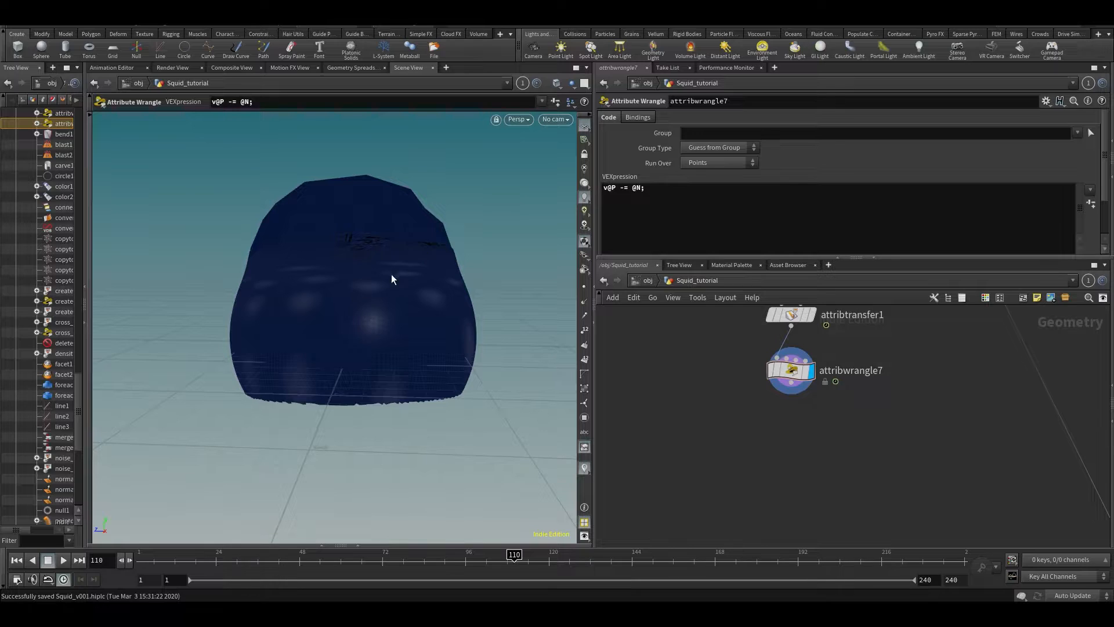
pyautogui.scroll(5, 348, 308)
# Extend the VEX code with float multi = chf('multi'); and scale the displacement as v@P -= @N*multi;
pyautogui.click(713, 205)
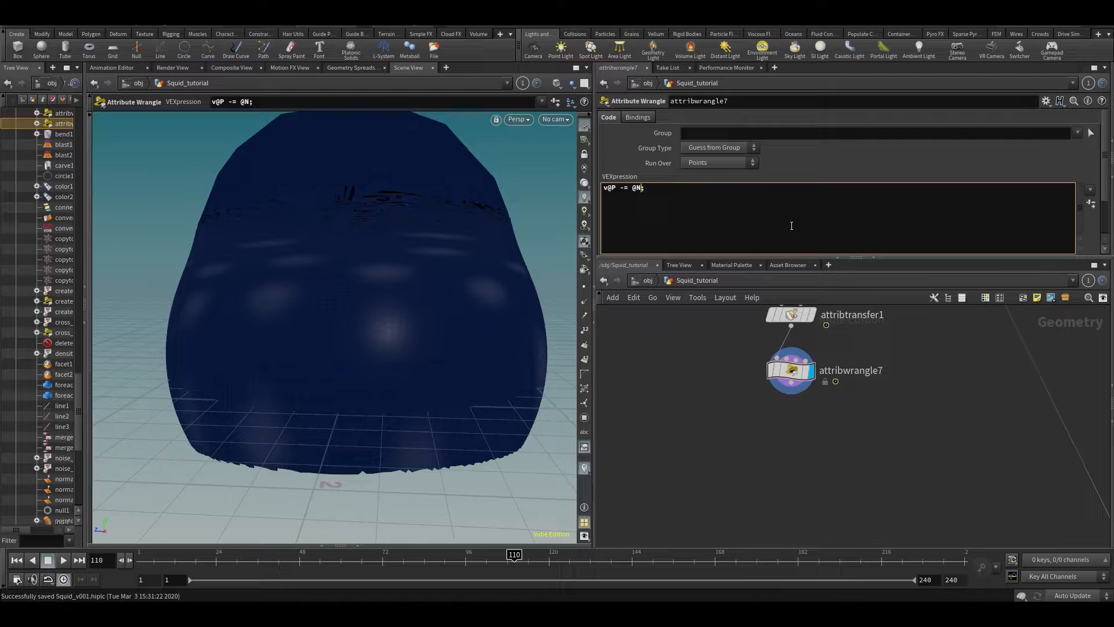
pyautogui.press('Return')
pyautogui.press('Up')
pyautogui.write('v')
pyautogui.press('BackSpace')
pyautogui.write("float multi = chf('multi');")
pyautogui.press('Down')
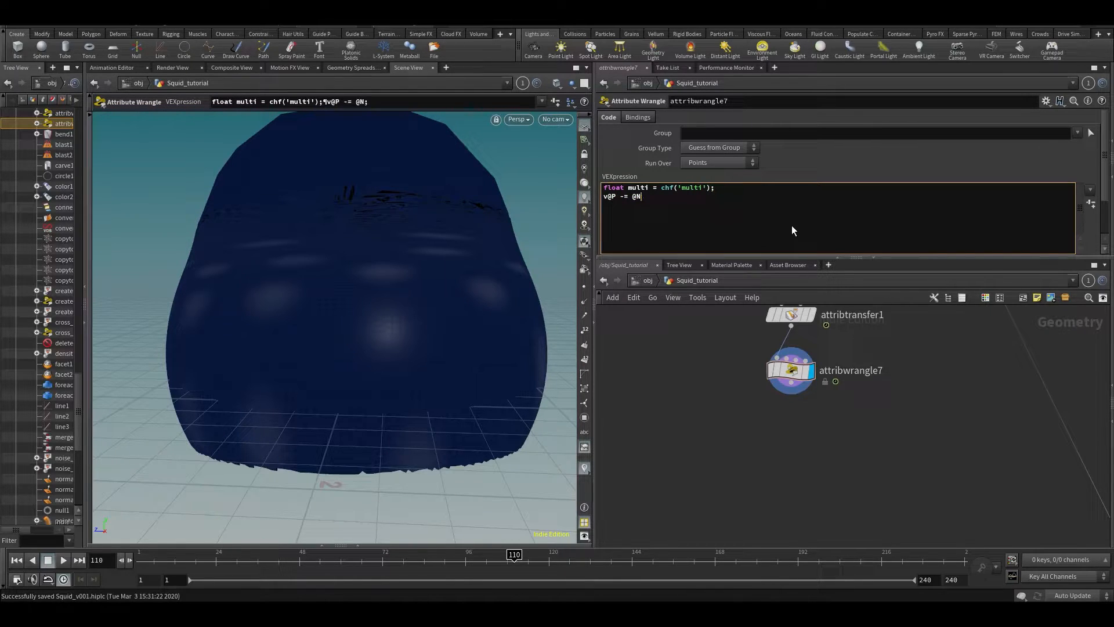
pyautogui.write('*multi;')
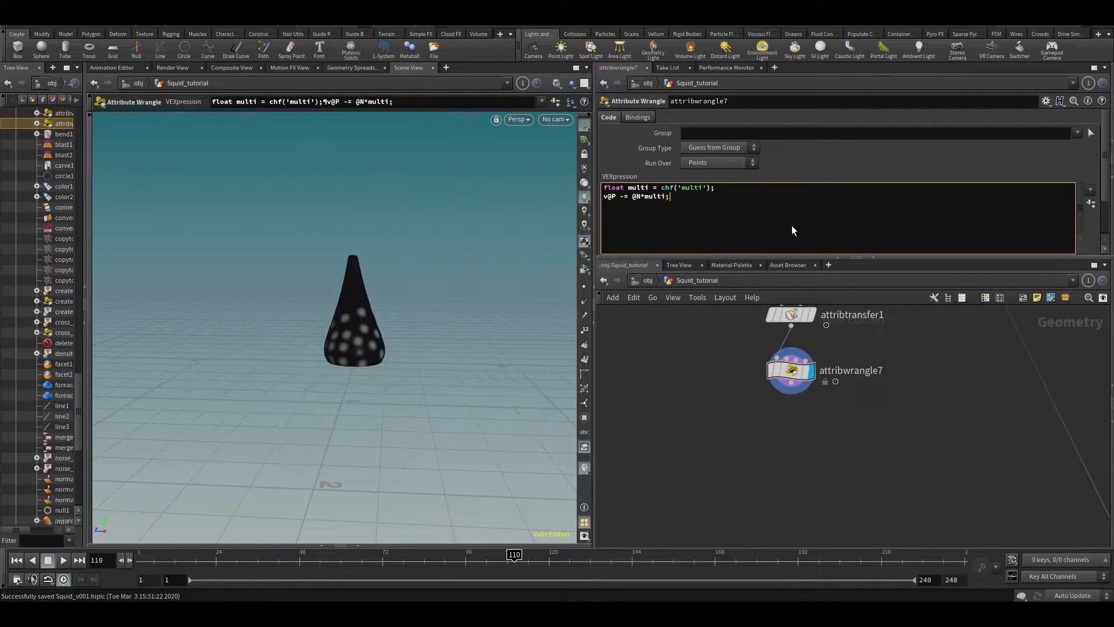
# Create the Multi parameter on attribwrangle7 from the channel reference in its VEX code, with a value of 0
pyautogui.scroll(-2, 1103, 175)
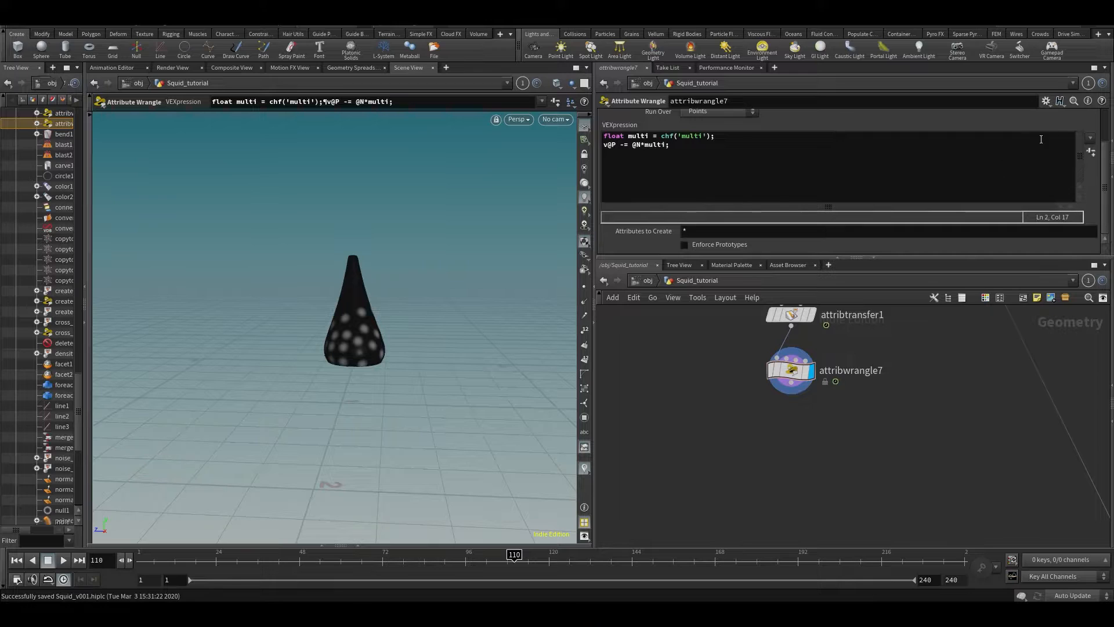
pyautogui.click(1091, 158)
pyautogui.moveTo(747, 248)
pyautogui.mouseDown()
pyautogui.moveTo(764, 256)
pyautogui.moveTo(740, 256)
pyautogui.mouseUp()
pyautogui.scroll(8, 418, 341)
pyautogui.scroll(-1, 492, 330)
pyautogui.moveTo(272, 351); pyautogui.dragTo(428, 368, button='middle')
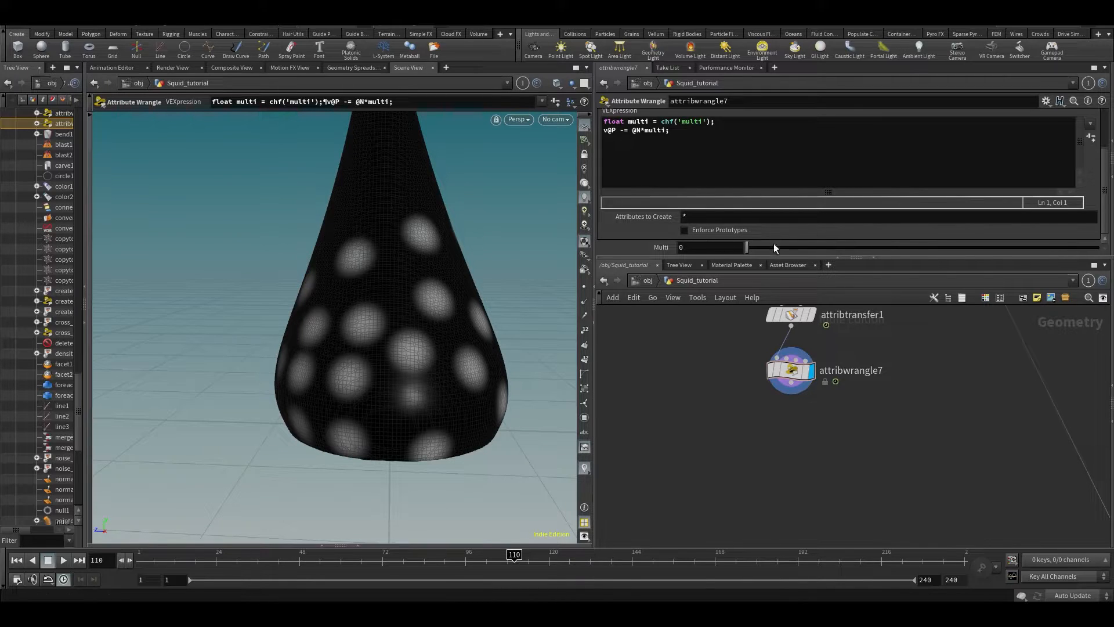
pyautogui.moveTo(753, 252); pyautogui.dragTo(718, 253)
pyautogui.click(643, 129)
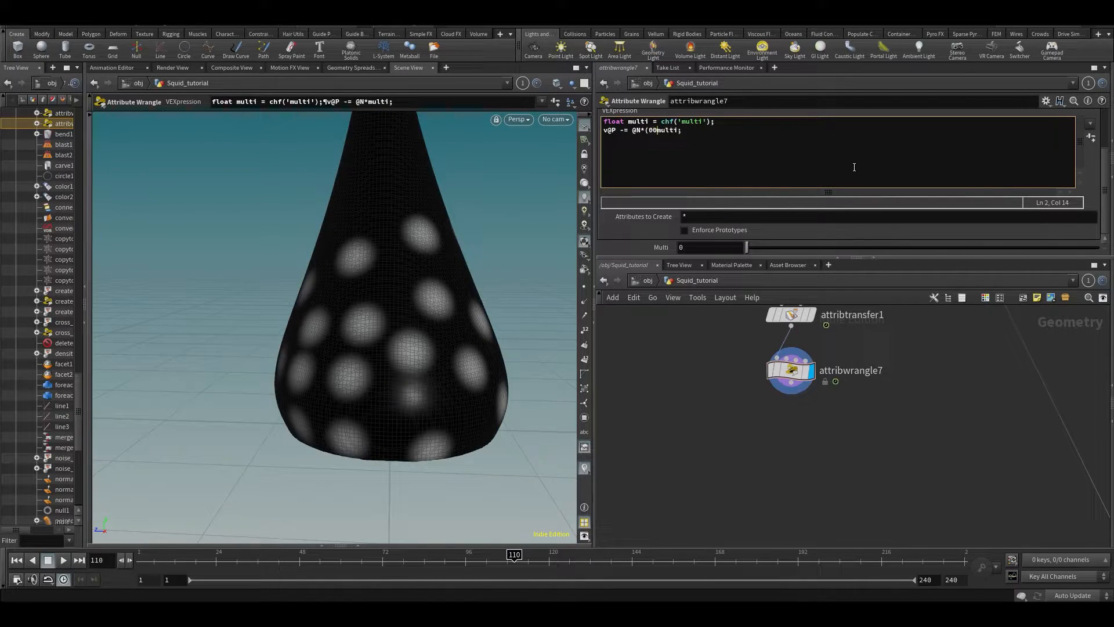
pyautogui.press('Right')
pyautogui.press('Right')
pyautogui.press('Right')
pyautogui.press('Right')
pyautogui.write('@Cd.x')
# Set attribwrangle7's Multi parameter to 0.003 and switch the viewport to smooth shading without wireframe
pyautogui.moveTo(747, 248); pyautogui.dragTo(747, 277)
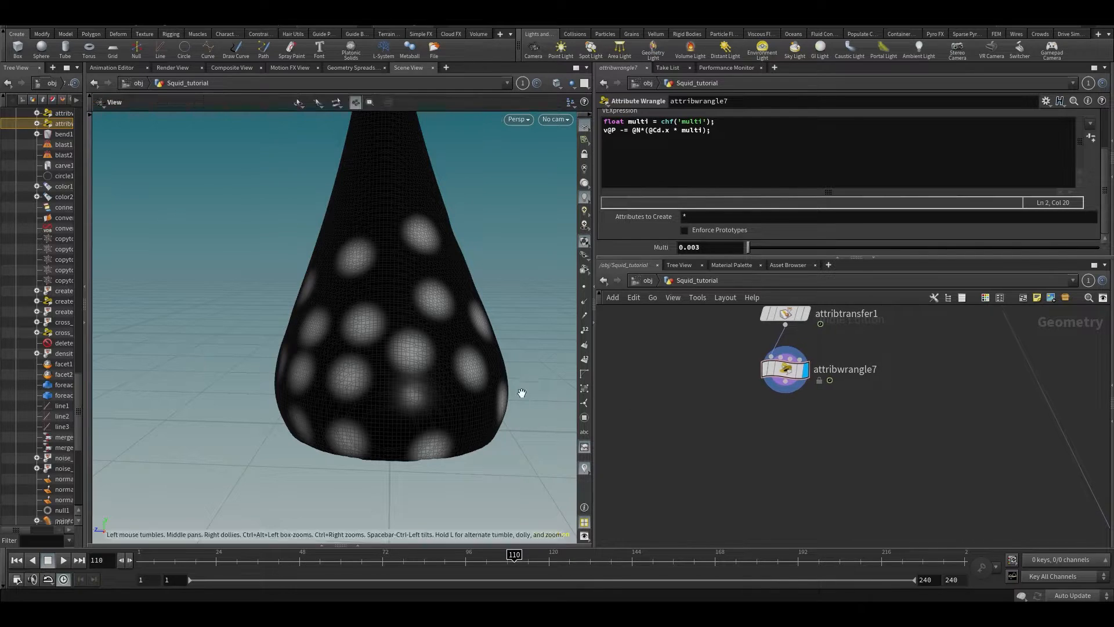
pyautogui.click(553, 87)
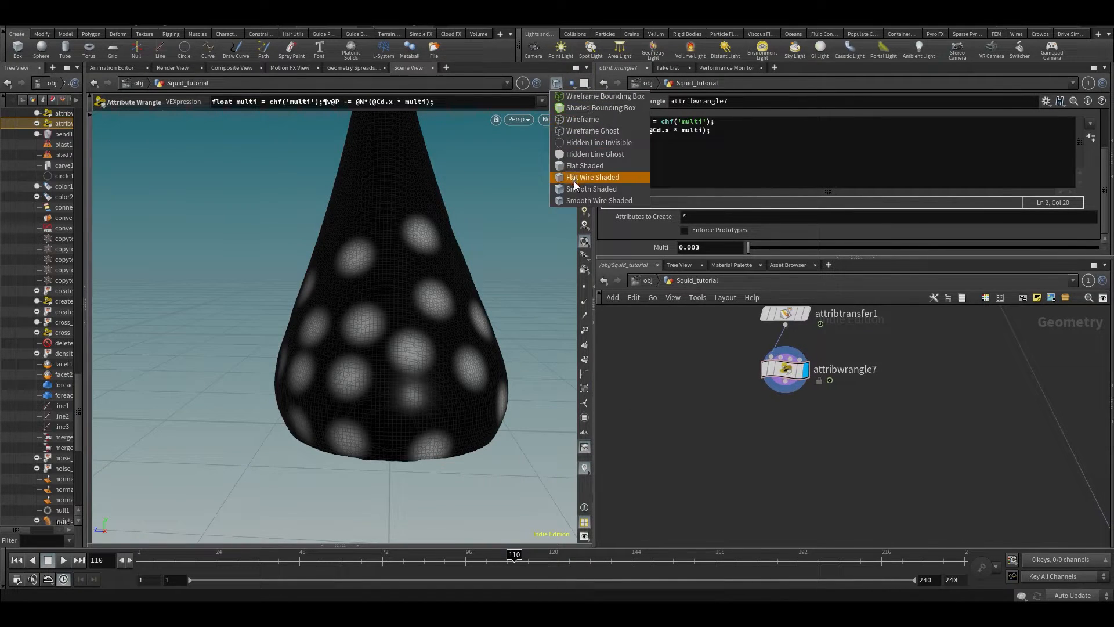
pyautogui.click(573, 179)
# Add a Merge node below attribwrangle7 and connect attribwrangle7 to its input
pyautogui.press('Tab')
pyautogui.write('merge')
pyautogui.press('Return')
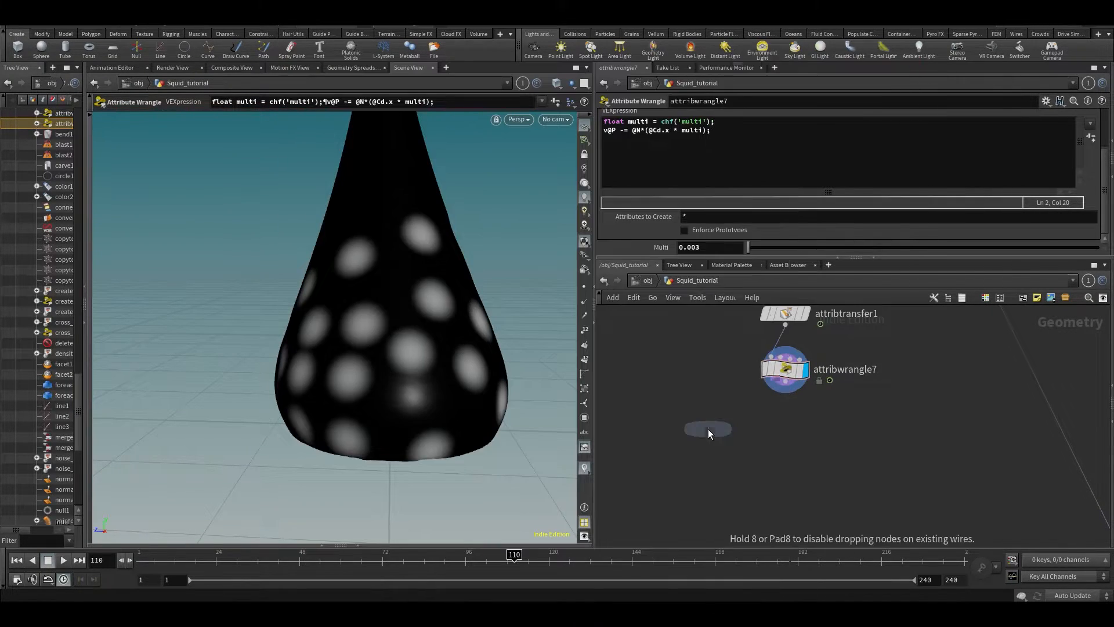
pyautogui.click(708, 429)
pyautogui.click(784, 382)
pyautogui.click(716, 451)
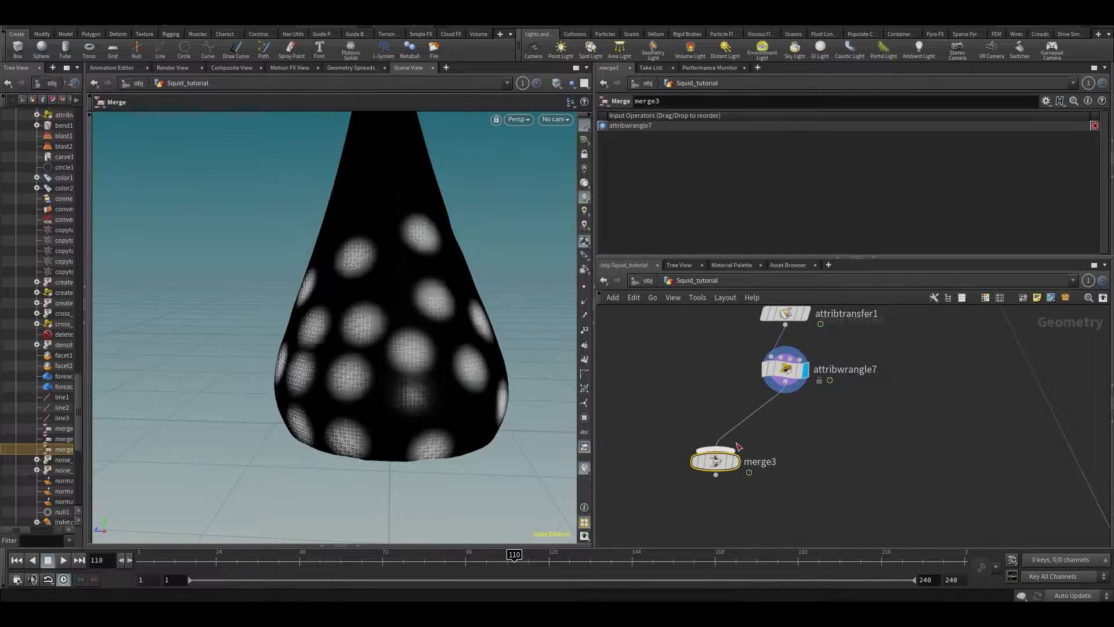
# Connect the color1 node as the second input of merge3 and display the merged eyes and body
pyautogui.click(714, 449)
pyautogui.moveTo(712, 441); pyautogui.dragTo(751, 496, button='middle')
pyautogui.scroll(-3, 751, 495)
pyautogui.moveTo(684, 425); pyautogui.dragTo(697, 440, button='middle')
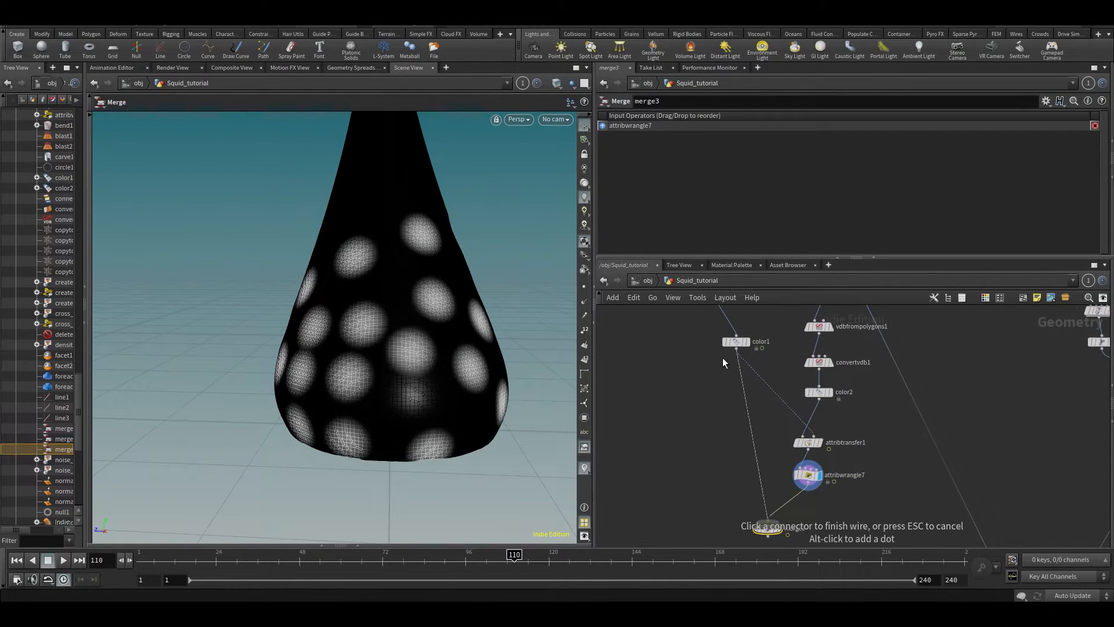
pyautogui.click(735, 347)
pyautogui.moveTo(739, 478); pyautogui.dragTo(733, 436, button='middle')
pyautogui.click(773, 487)
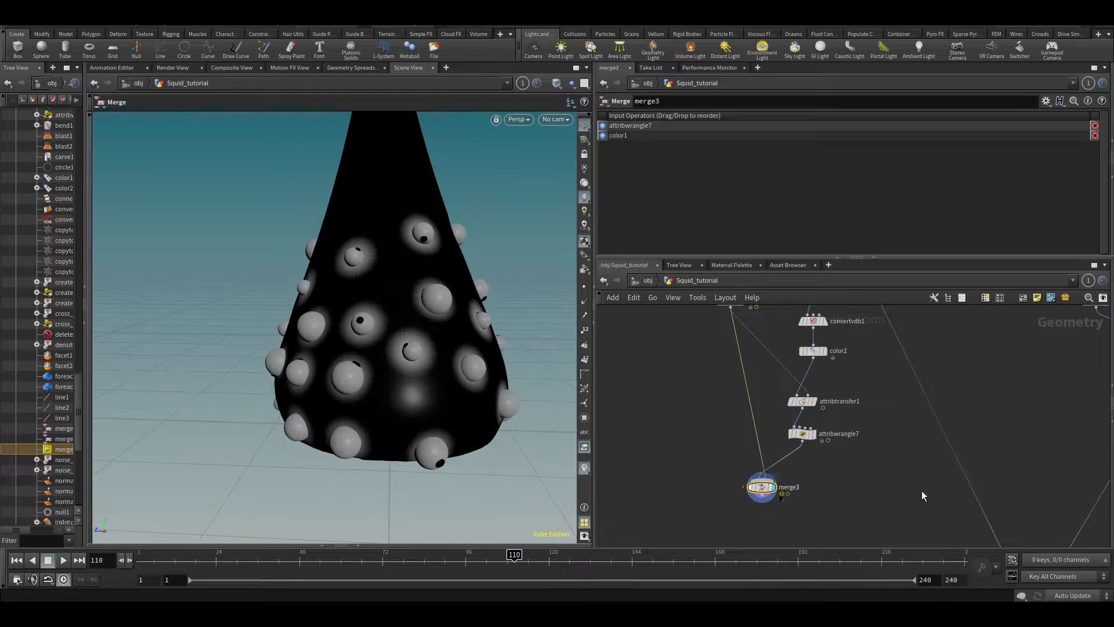
# Scrub the timeline to frame 71 to check the eyes on the body, and save the scene
pyautogui.keyDown('alt'); pyautogui.moveTo(477, 355); pyautogui.dragTo(454, 346); pyautogui.keyUp('alt')
pyautogui.moveTo(398, 565)
pyautogui.mouseDown()
pyautogui.moveTo(721, 559)
pyautogui.moveTo(378, 531)
pyautogui.mouseUp()
pyautogui.moveTo(366, 305)
pyautogui.keyDown('alt'); pyautogui.mouseDown()
pyautogui.moveTo(443, 293)
pyautogui.moveTo(416, 266)
pyautogui.moveTo(375, 295)
pyautogui.mouseUp(); pyautogui.keyUp('alt')
pyautogui.moveTo(661, 393); pyautogui.dragTo(684, 467, button='middle')
pyautogui.hotkey('ctrl', 's')
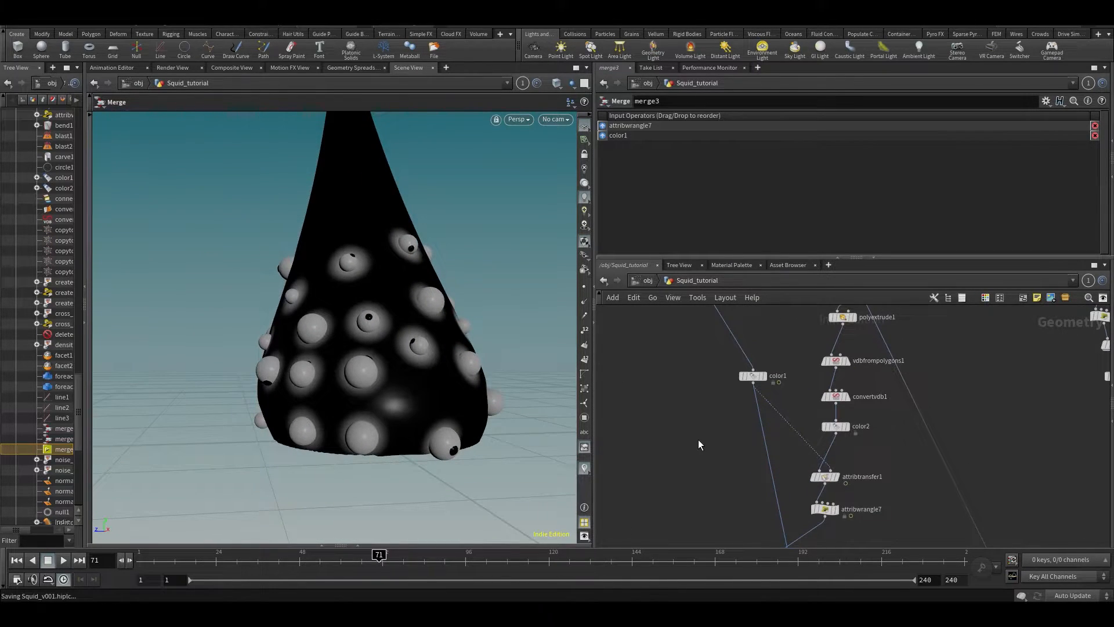
# Insert a Peak node between the density and scatter1 nodes in the eye scattering branch
pyautogui.moveTo(673, 344); pyautogui.dragTo(721, 550, button='middle')
pyautogui.scroll(-2, 723, 527)
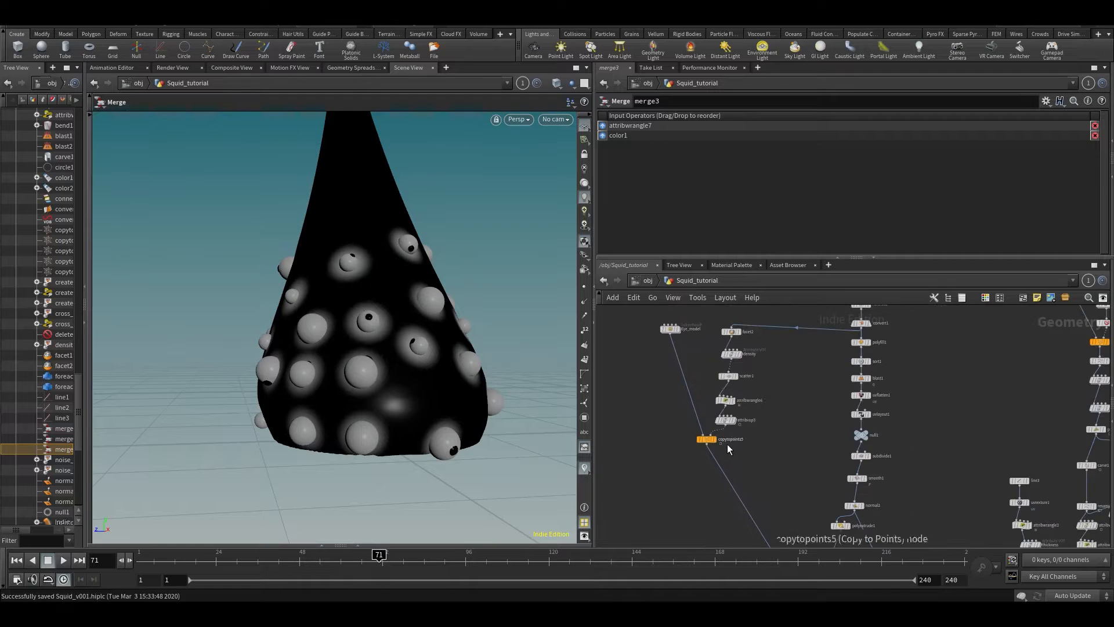
pyautogui.scroll(2, 713, 446)
pyautogui.moveTo(720, 450); pyautogui.dragTo(707, 495)
pyautogui.keyDown('alt'); pyautogui.moveTo(411, 312); pyautogui.dragTo(412, 231); pyautogui.keyUp('alt')
pyautogui.scroll(2, 673, 423)
pyautogui.press('Tab')
pyautogui.write('peak')
pyautogui.press('Return')
pyautogui.moveTo(885, 406); pyautogui.dragTo(891, 484, button='middle')
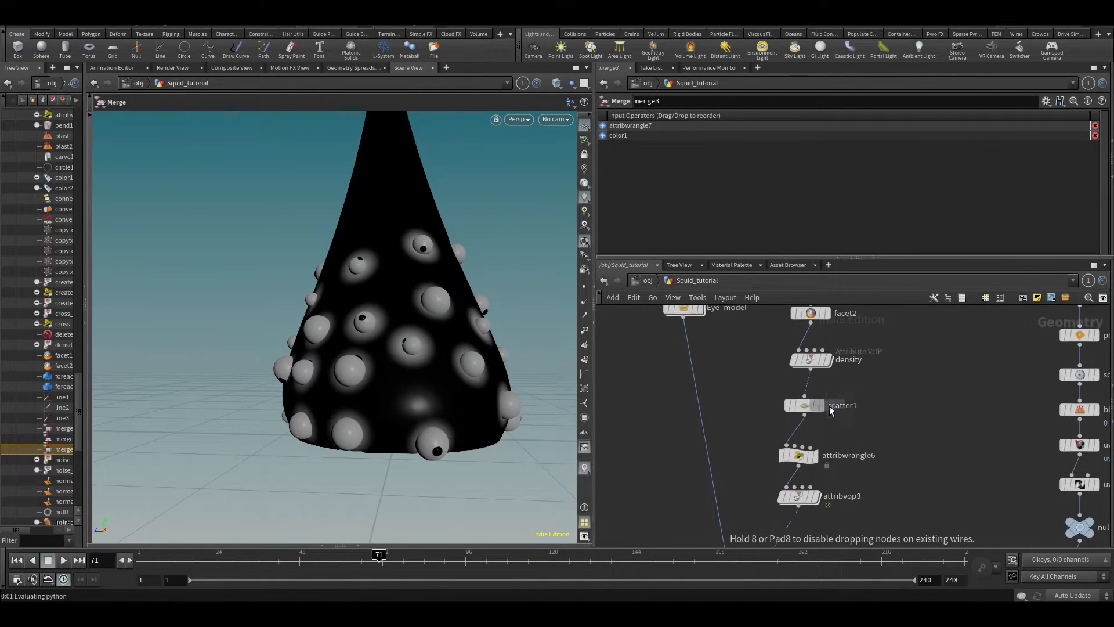
pyautogui.click(805, 394)
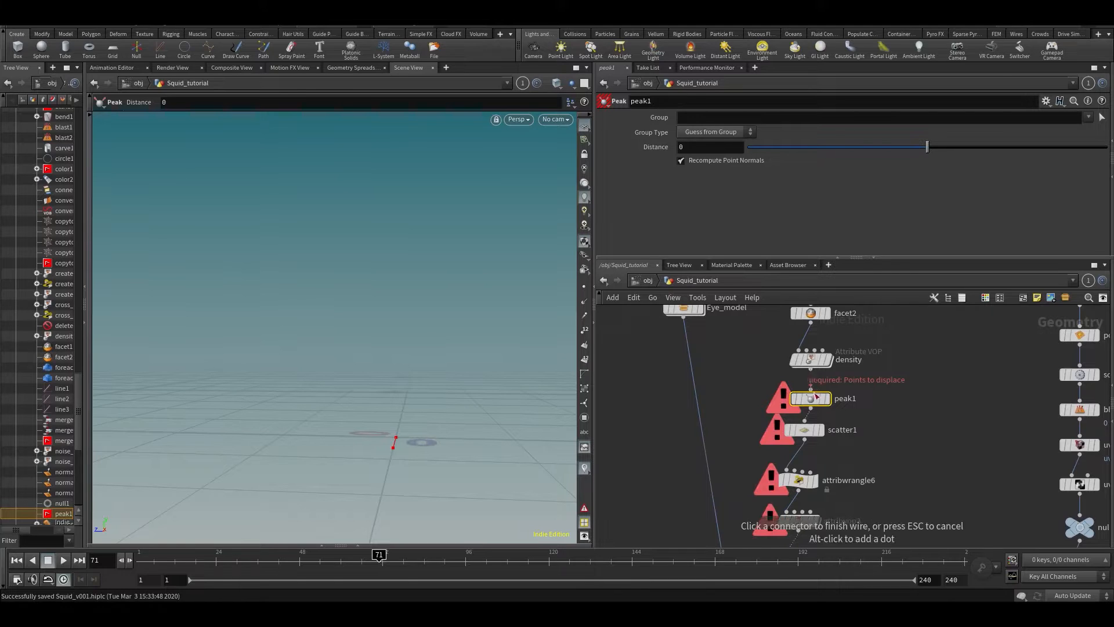
# Set the Peak node's Distance to -0.005 and inspect how the eyes sit in the merged body
pyautogui.moveTo(719, 147); pyautogui.dragTo(676, 193, button='middle')
pyautogui.keyDown('alt'); pyautogui.moveTo(450, 342); pyautogui.dragTo(461, 380); pyautogui.keyUp('alt')
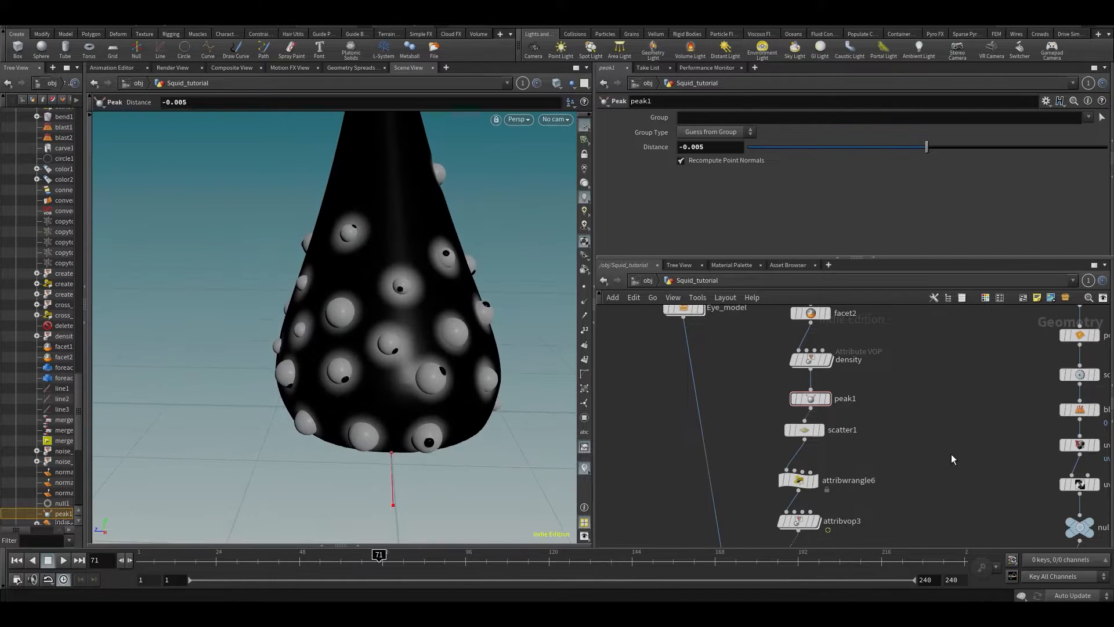
pyautogui.moveTo(965, 477); pyautogui.dragTo(922, 281, button='middle')
pyautogui.moveTo(898, 516); pyautogui.dragTo(776, 74, button='middle')
pyautogui.click(805, 446)
pyautogui.keyDown('alt'); pyautogui.moveTo(441, 371); pyautogui.dragTo(450, 333); pyautogui.keyUp('alt')
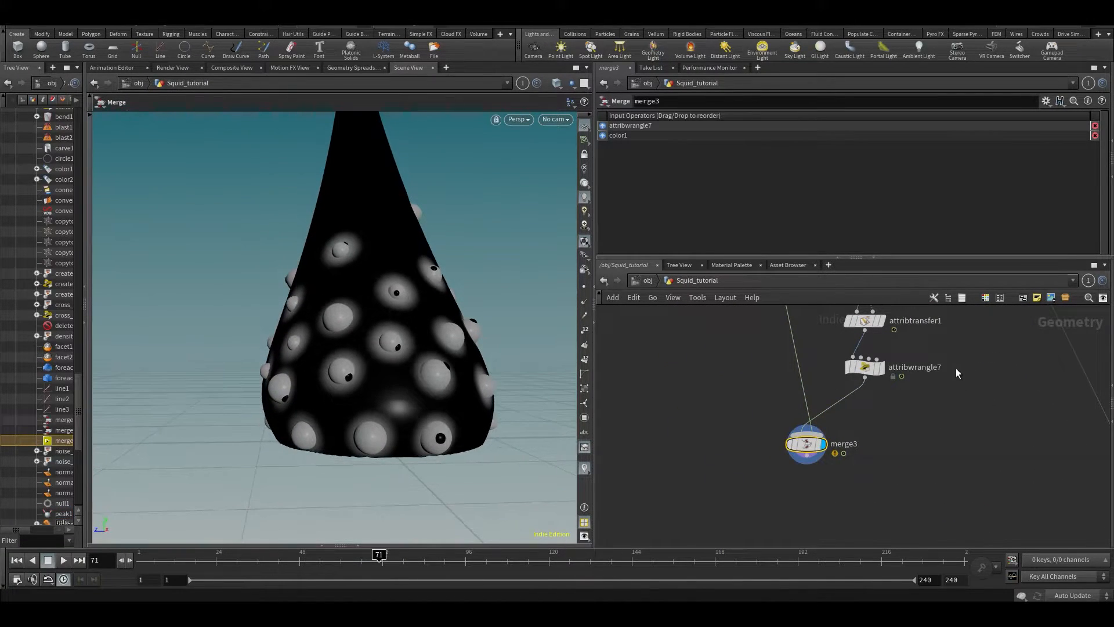
# Set the Multi parameter on attribwrangle7 to 0.0038
pyautogui.click(864, 367)
pyautogui.moveTo(702, 247); pyautogui.dragTo(831, 340, button='middle')
pyautogui.moveTo(687, 246); pyautogui.dragTo(724, 399, button='middle')
pyautogui.click(727, 434)
pyautogui.moveTo(655, 359); pyautogui.dragTo(688, 389, button='middle')
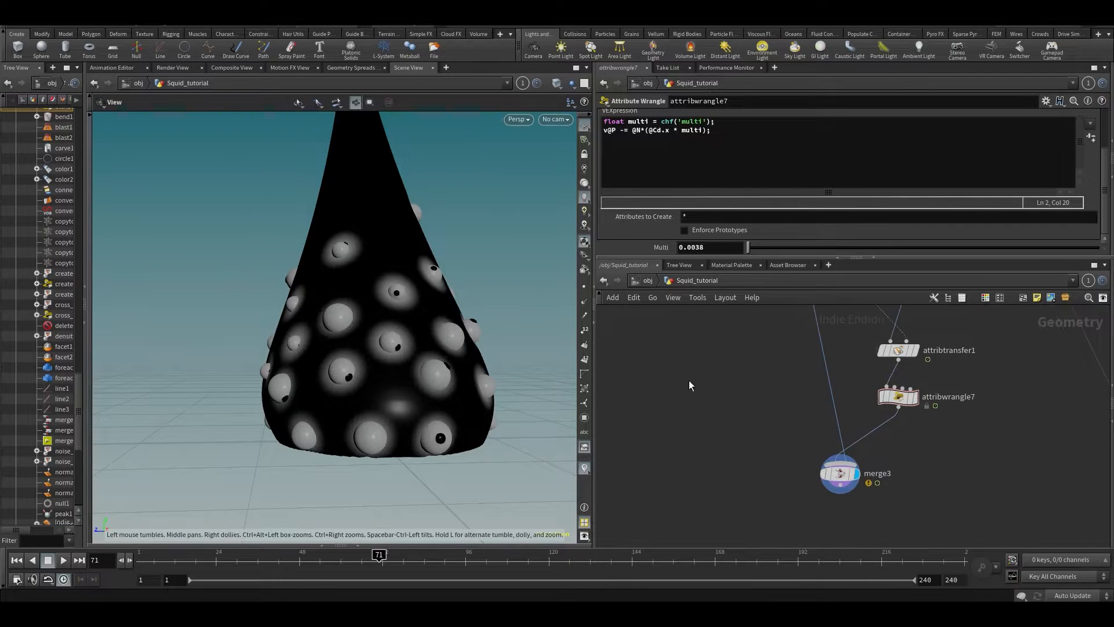
# Add an Attribute Delete node below merge3, feed it from merge3, and display its output
pyautogui.moveTo(773, 423); pyautogui.dragTo(730, 323, button='middle')
pyautogui.press('Tab')
pyautogui.write('dele')
pyautogui.press('BackSpace')
pyautogui.press('BackSpace')
pyautogui.press('BackSpace')
pyautogui.press('BackSpace')
pyautogui.write('adel')
pyautogui.press('Return')
pyautogui.press('Return')
pyautogui.moveTo(855, 337); pyautogui.dragTo(796, 488)
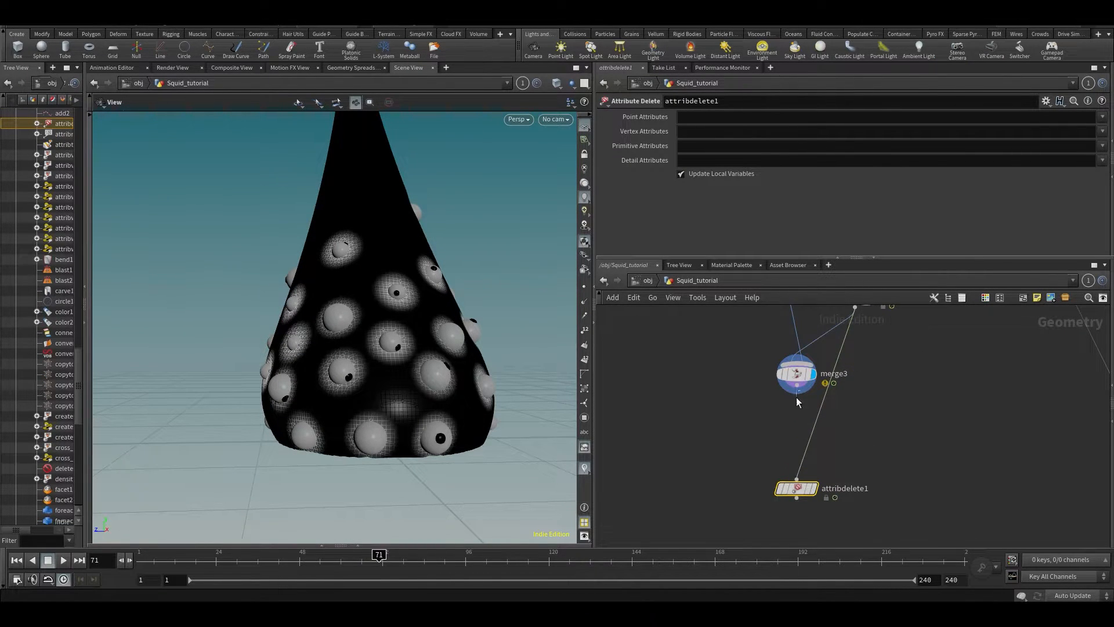
pyautogui.moveTo(796, 385); pyautogui.dragTo(797, 481)
pyautogui.click(812, 488)
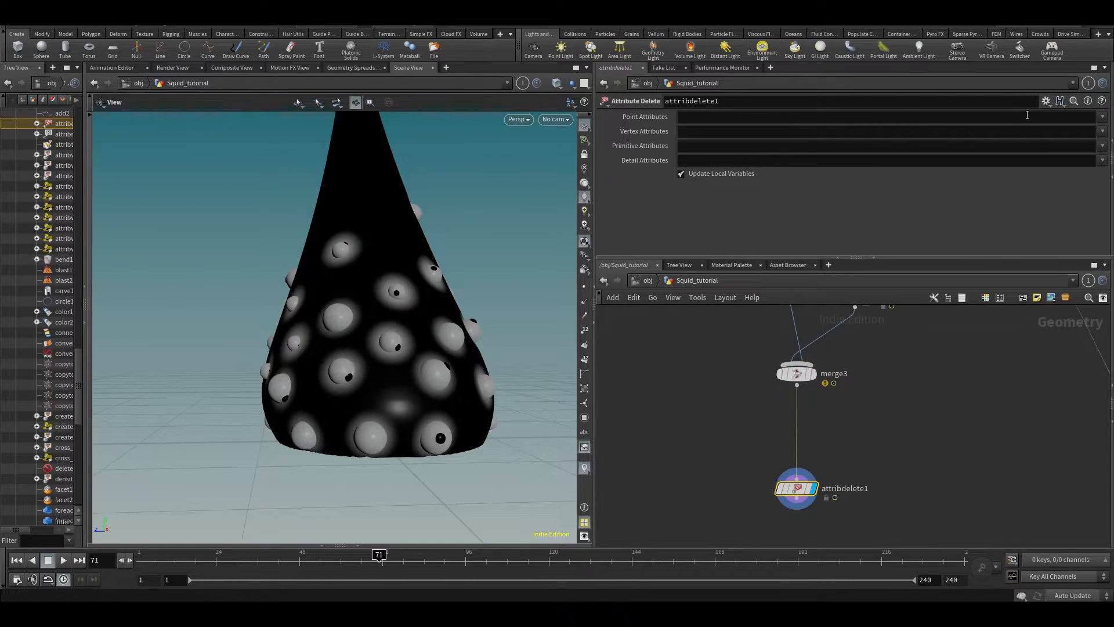
# Choose Cd as the point attribute to remove in attribdelete1 and inspect the uncolored body
pyautogui.click(1102, 117)
pyautogui.click(1095, 131)
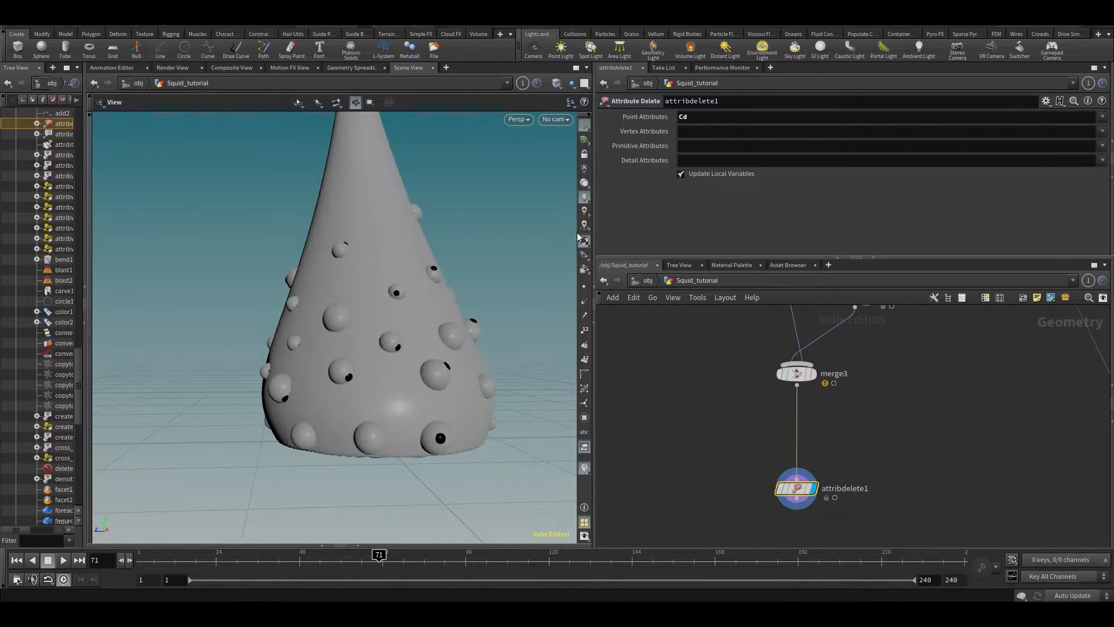
pyautogui.keyDown('alt'); pyautogui.moveTo(445, 247); pyautogui.dragTo(393, 252); pyautogui.keyUp('alt')
pyautogui.moveTo(419, 327)
pyautogui.keyDown('alt'); pyautogui.mouseDown()
pyautogui.moveTo(442, 452)
pyautogui.moveTo(418, 344)
pyautogui.mouseUp(); pyautogui.keyUp('alt')
pyautogui.moveTo(830, 322); pyautogui.dragTo(835, 385, button='middle')
pyautogui.keyDown('alt'); pyautogui.moveTo(343, 330); pyautogui.dragTo(259, 326); pyautogui.keyUp('alt')
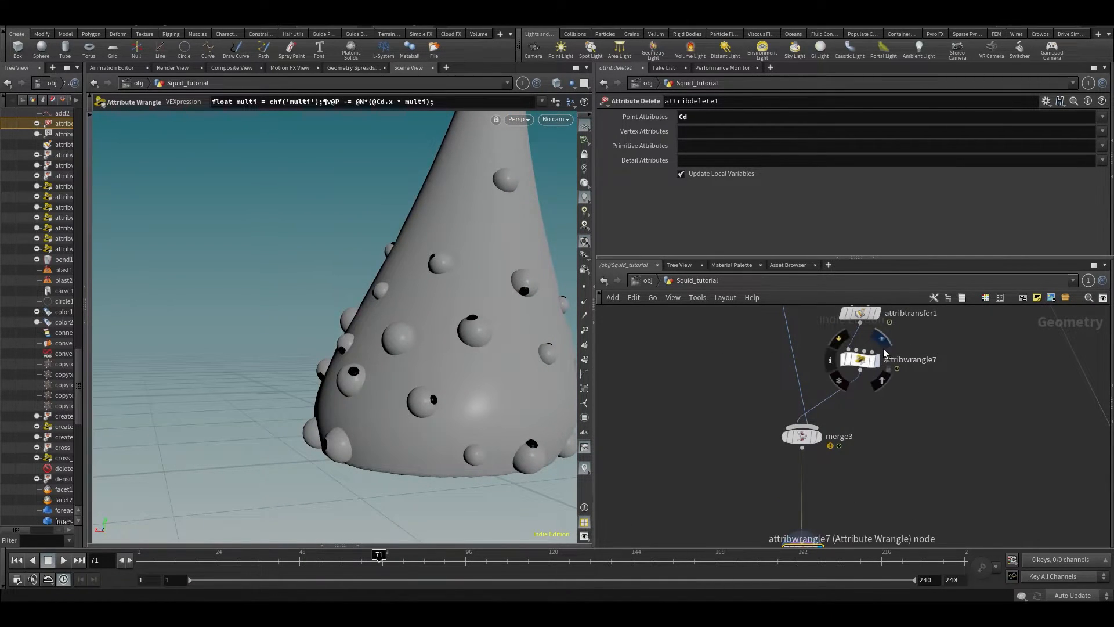
# Examine attribwrangle7's output up close, set its Multi to 0.0058, and display attribdelete1 again
pyautogui.click(876, 360)
pyautogui.scroll(3, 455, 391)
pyautogui.keyDown('alt'); pyautogui.moveTo(425, 391); pyautogui.dragTo(369, 341); pyautogui.keyUp('alt')
pyautogui.click(867, 359)
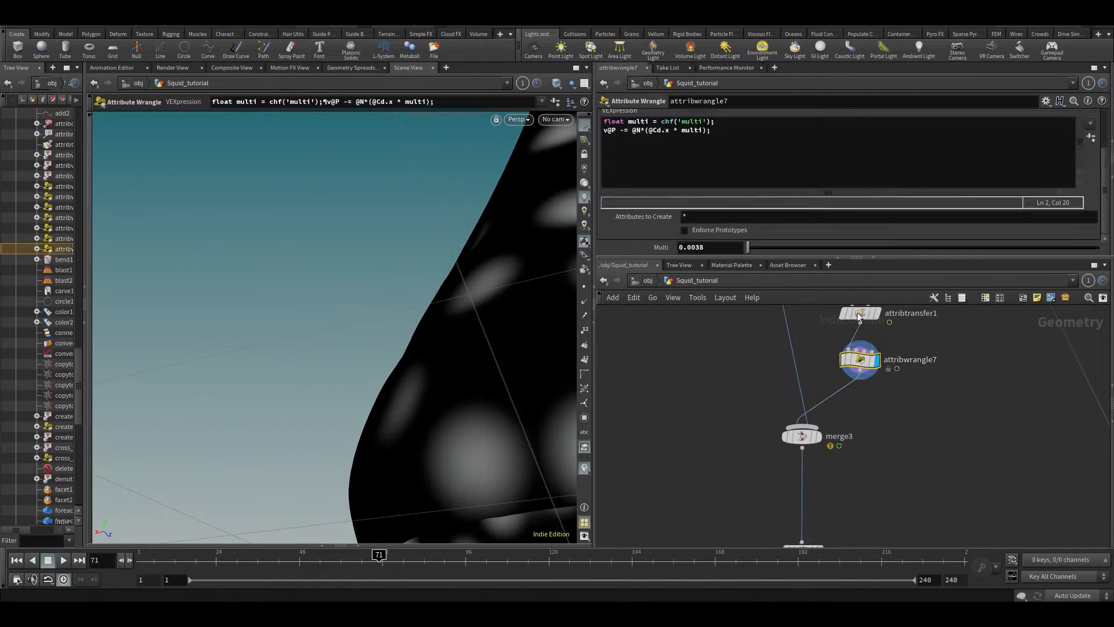
pyautogui.moveTo(725, 248); pyautogui.dragTo(740, 296, button='middle')
pyautogui.moveTo(1048, 480); pyautogui.dragTo(1056, 391, button='middle')
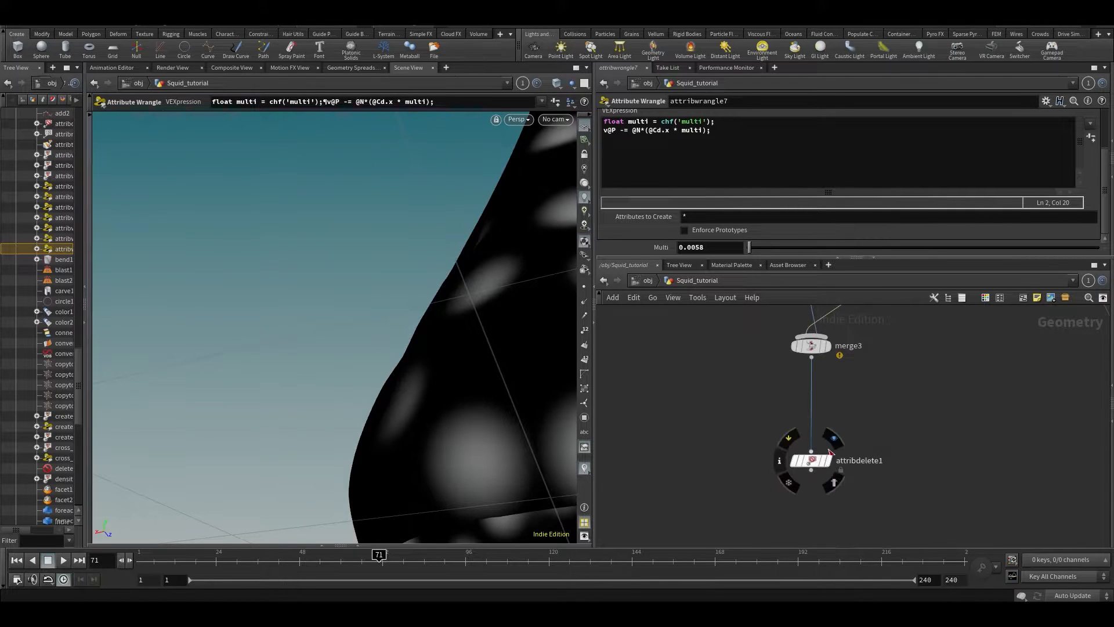
pyautogui.click(827, 460)
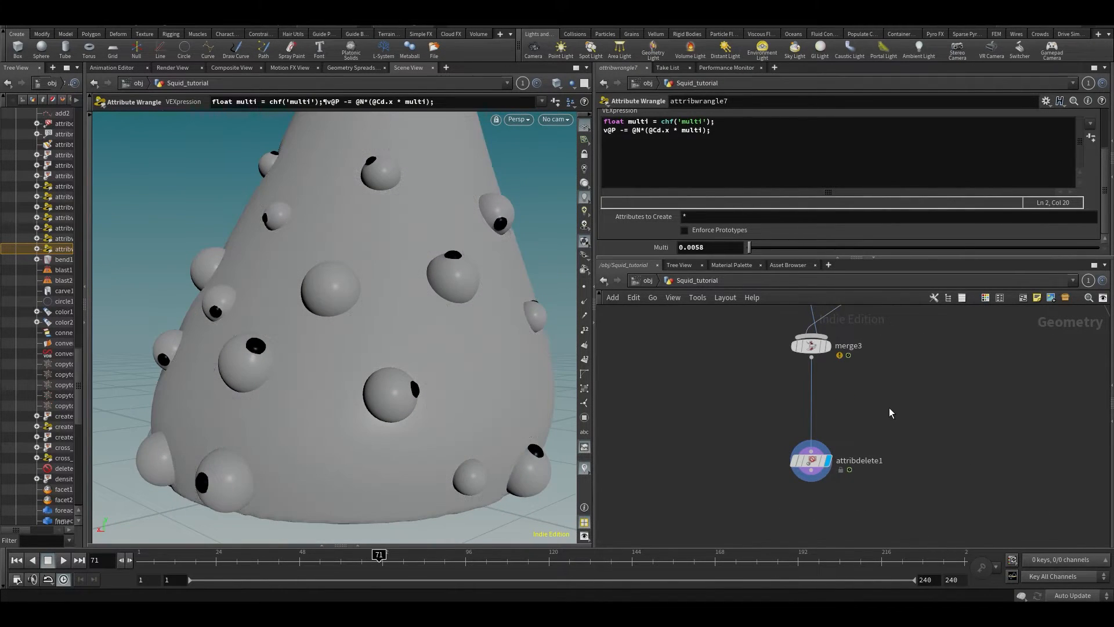
# Insert a Normal node between merge3 and attribdelete1 and inspect the shading around the eyes
pyautogui.press('Tab')
pyautogui.write('nor')
pyautogui.press('Return')
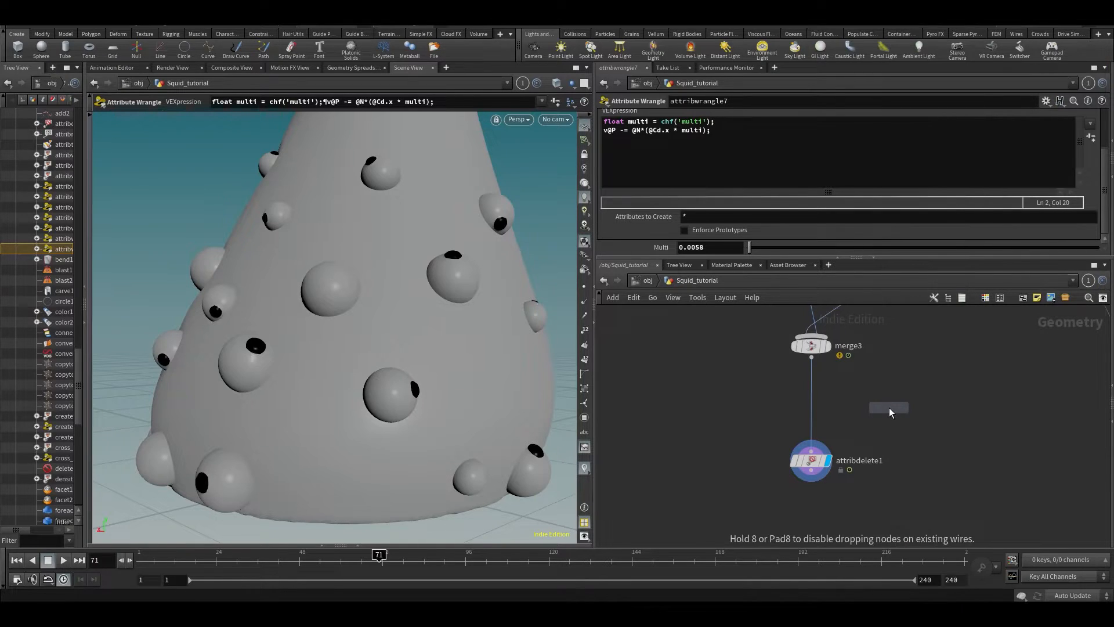
pyautogui.scroll(2, 812, 402)
pyautogui.click(789, 395)
pyautogui.moveTo(771, 397); pyautogui.dragTo(790, 391)
pyautogui.click(917, 381)
pyautogui.keyDown('alt'); pyautogui.moveTo(368, 331); pyautogui.dragTo(404, 366); pyautogui.keyUp('alt')
# Set the Multi parameter on attribwrangle7 to 0.0168 to deepen the sockets around the eyes
pyautogui.moveTo(894, 391); pyautogui.dragTo(888, 502, button='middle')
pyautogui.scroll(-3, 888, 500)
pyautogui.click(867, 392)
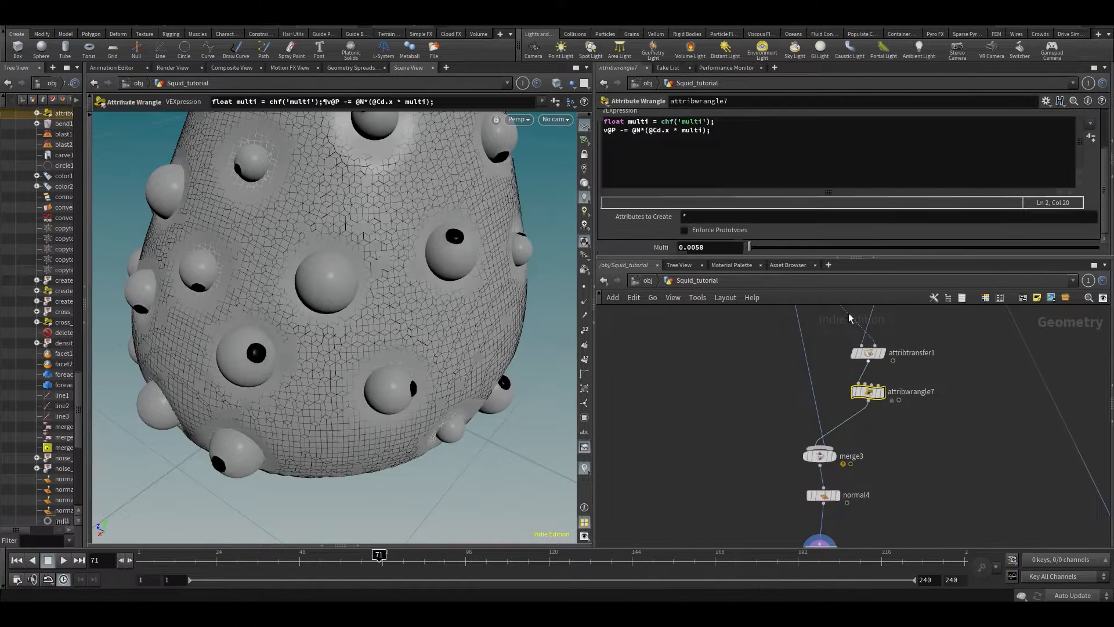
pyautogui.moveTo(710, 247); pyautogui.dragTo(774, 286, button='middle')
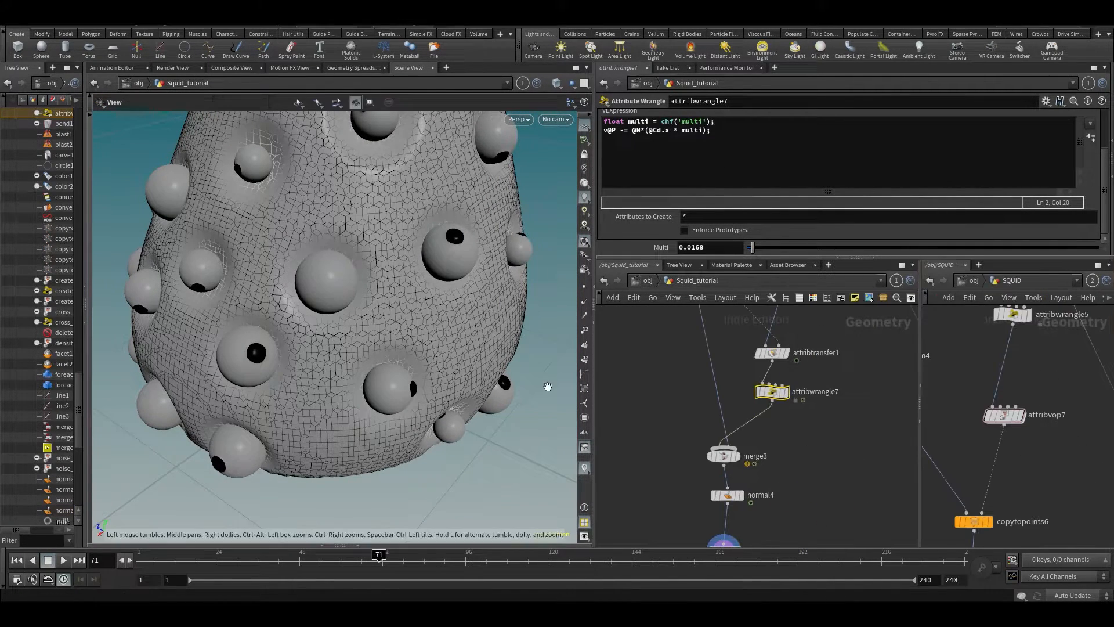
pyautogui.press('Return')
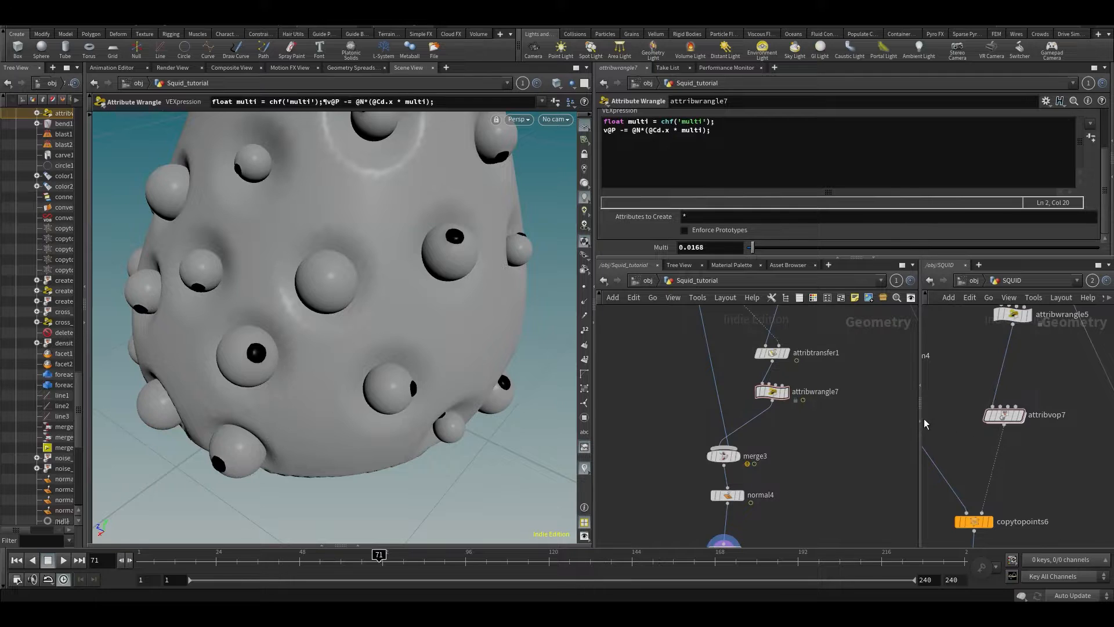
pyautogui.click(921, 419)
# Play the animation with the whole squid body in view to check the eye sockets, and save the scene
pyautogui.keyDown('alt'); pyautogui.moveTo(228, 357); pyautogui.dragTo(323, 391); pyautogui.keyUp('alt')
pyautogui.keyDown('alt'); pyautogui.moveTo(323, 391); pyautogui.dragTo(353, 341, button='middle'); pyautogui.keyUp('alt')
pyautogui.scroll(-3, 353, 340)
pyautogui.press('Up')
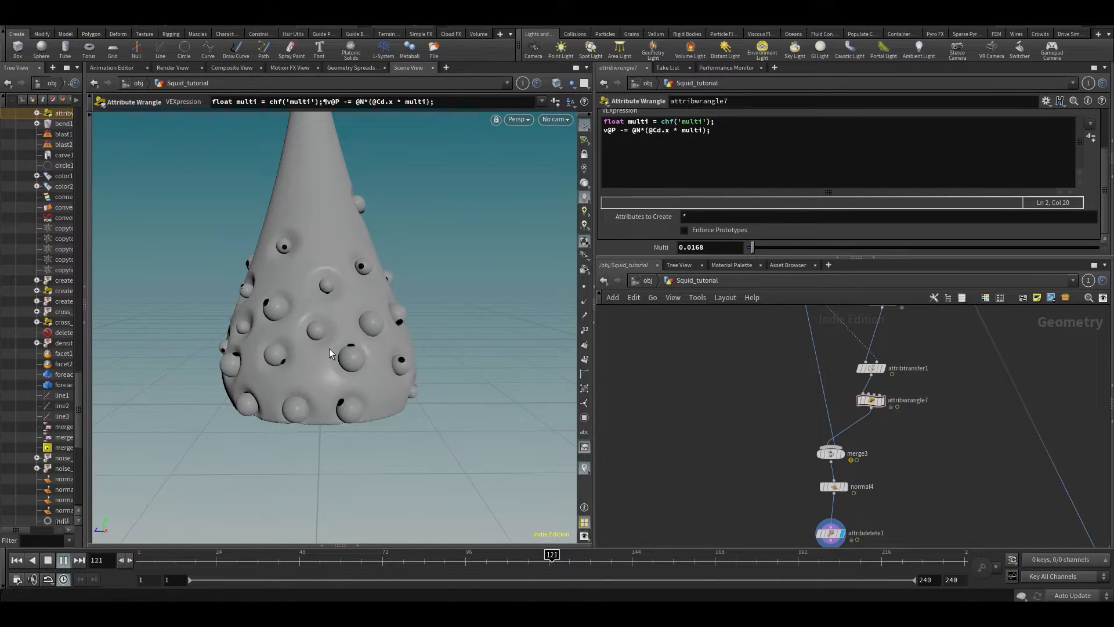
pyautogui.press('Up')
pyautogui.hotkey('ctrl', 's')
# Move the first point of the density node's ramp to a position of about 0.029
pyautogui.moveTo(944, 316); pyautogui.dragTo(879, 474, button='middle')
pyautogui.moveTo(751, 348); pyautogui.dragTo(779, 503, button='middle')
pyautogui.scroll(-2, 747, 425)
pyautogui.moveTo(748, 368); pyautogui.dragTo(775, 450, button='middle')
pyautogui.scroll(3, 748, 412)
pyautogui.moveTo(689, 359); pyautogui.dragTo(757, 387)
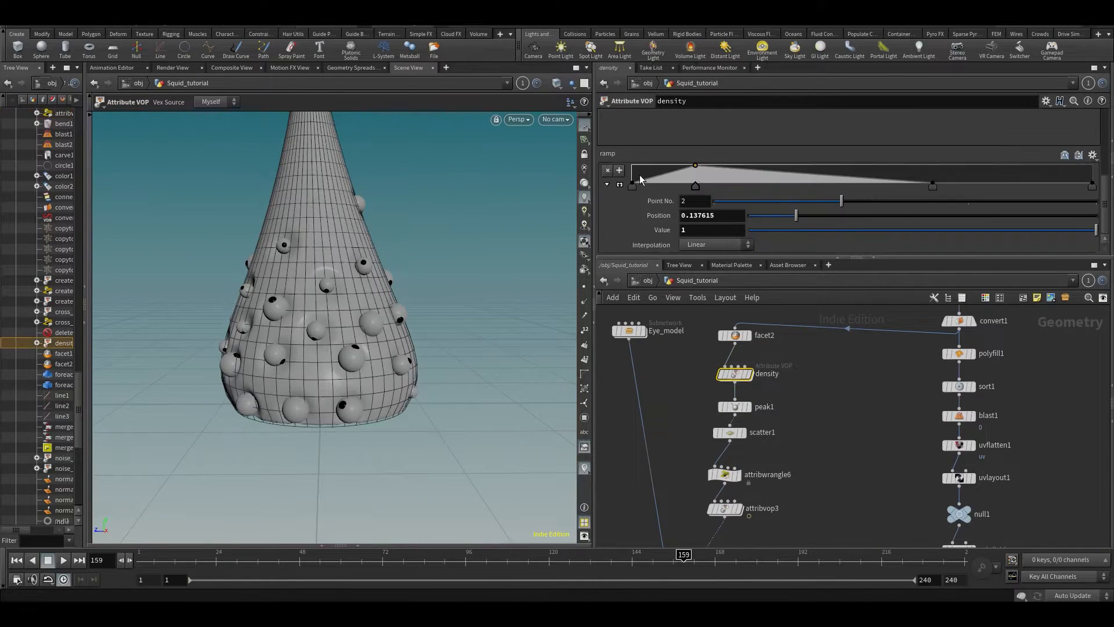
pyautogui.moveTo(632, 186); pyautogui.dragTo(646, 186)
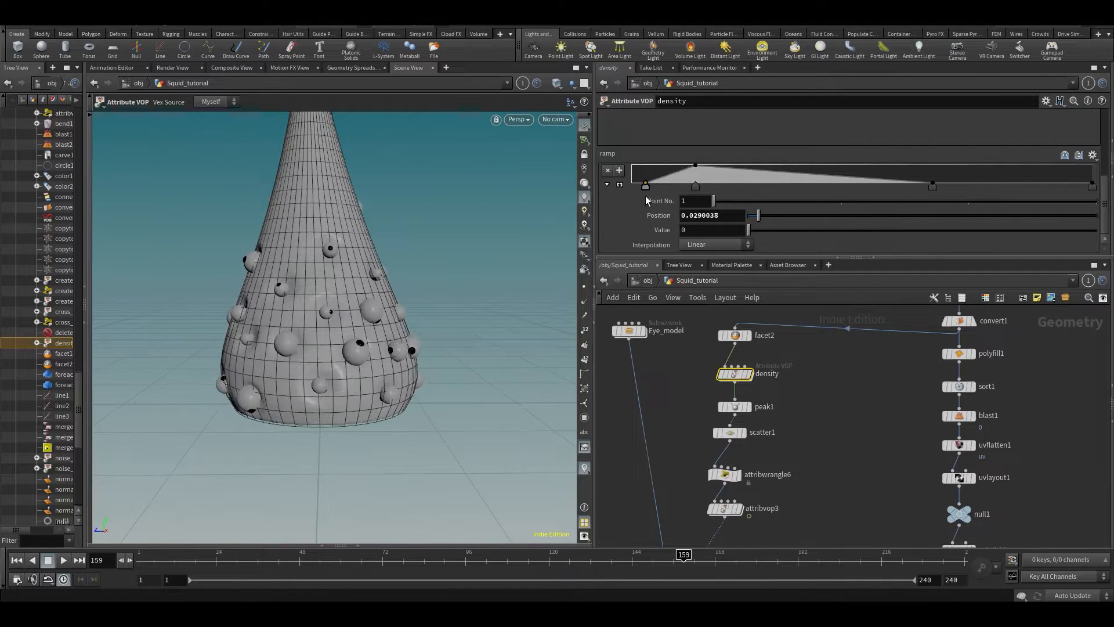
pyautogui.click(678, 427)
# Move attribdelete1 down to make room and insert an Attribute Wrangle between normal4 and attribdelete1
pyautogui.moveTo(683, 430); pyautogui.dragTo(675, 329, button='middle')
pyautogui.moveTo(793, 535); pyautogui.dragTo(807, 162, button='middle')
pyautogui.scroll(-3, 786, 441)
pyautogui.moveTo(812, 505); pyautogui.dragTo(766, 343, button='middle')
pyautogui.scroll(3, 782, 370)
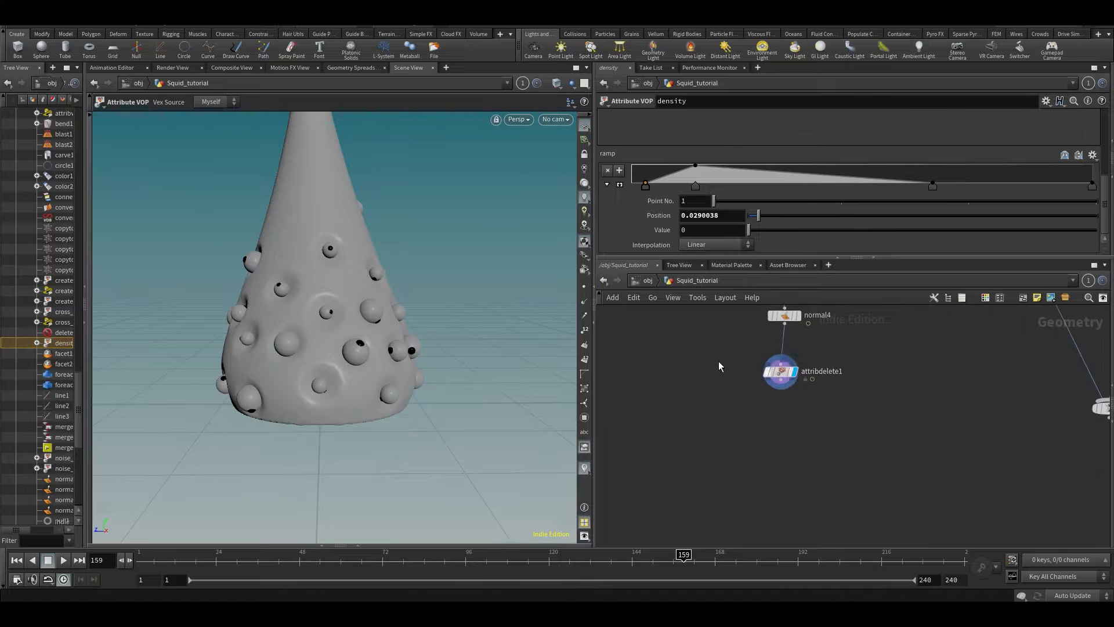
pyautogui.click(777, 372)
pyautogui.moveTo(837, 371); pyautogui.dragTo(841, 448, button='middle')
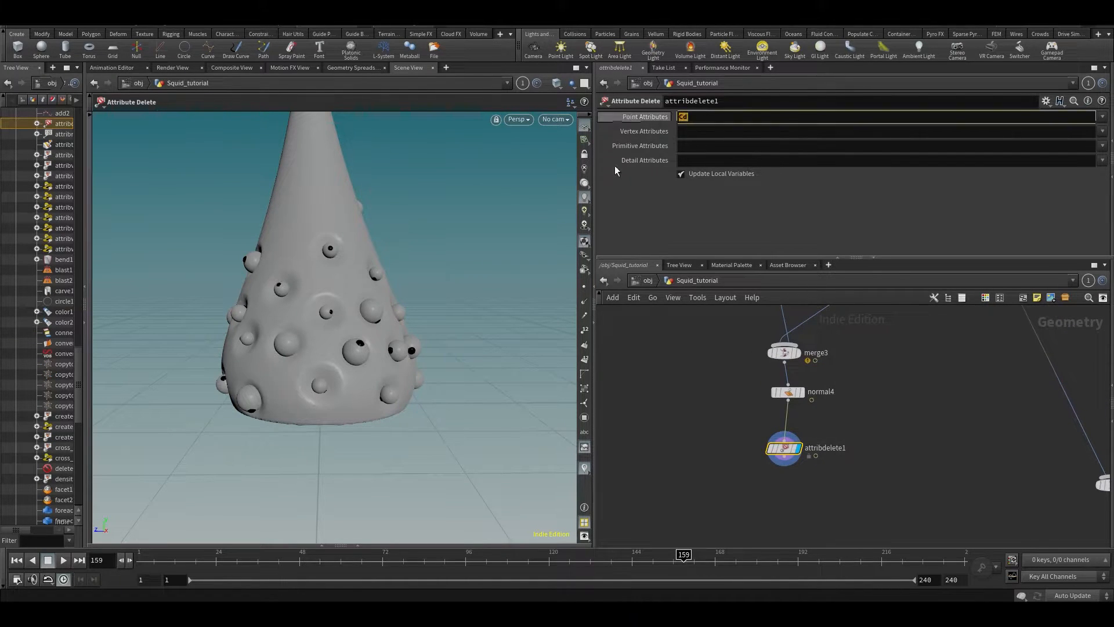
pyautogui.moveTo(782, 454); pyautogui.dragTo(786, 478)
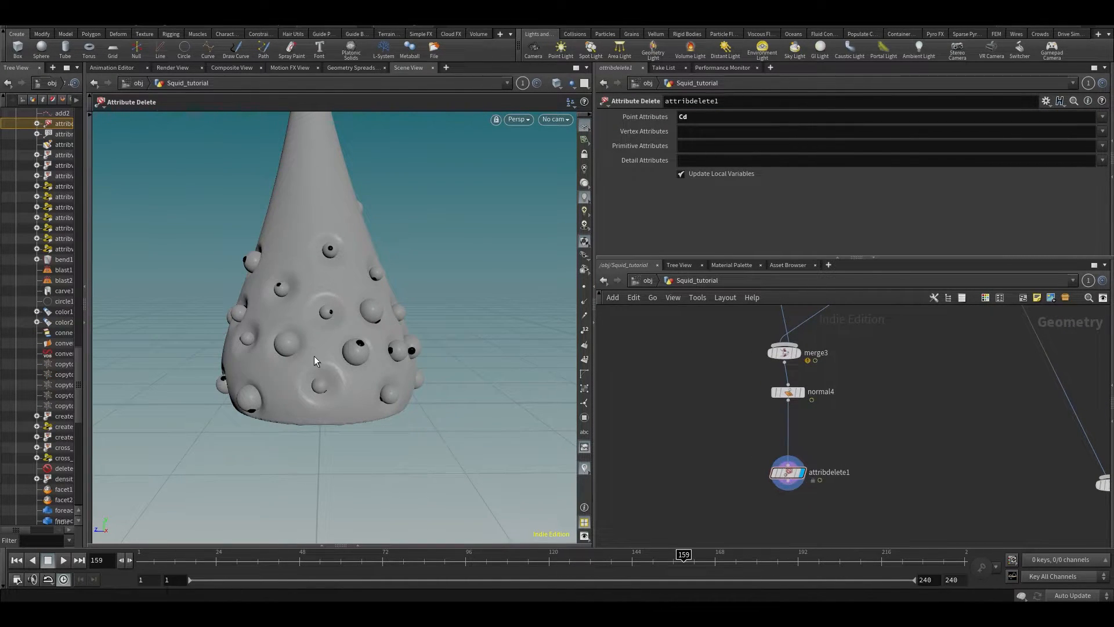
pyautogui.press('Tab')
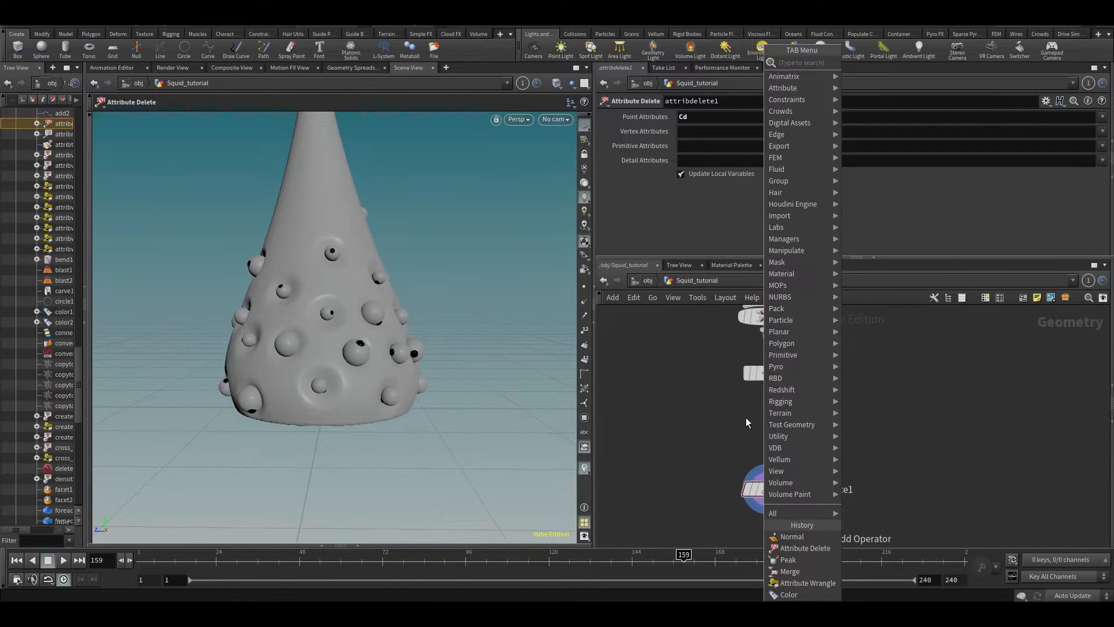
pyautogui.write('a')
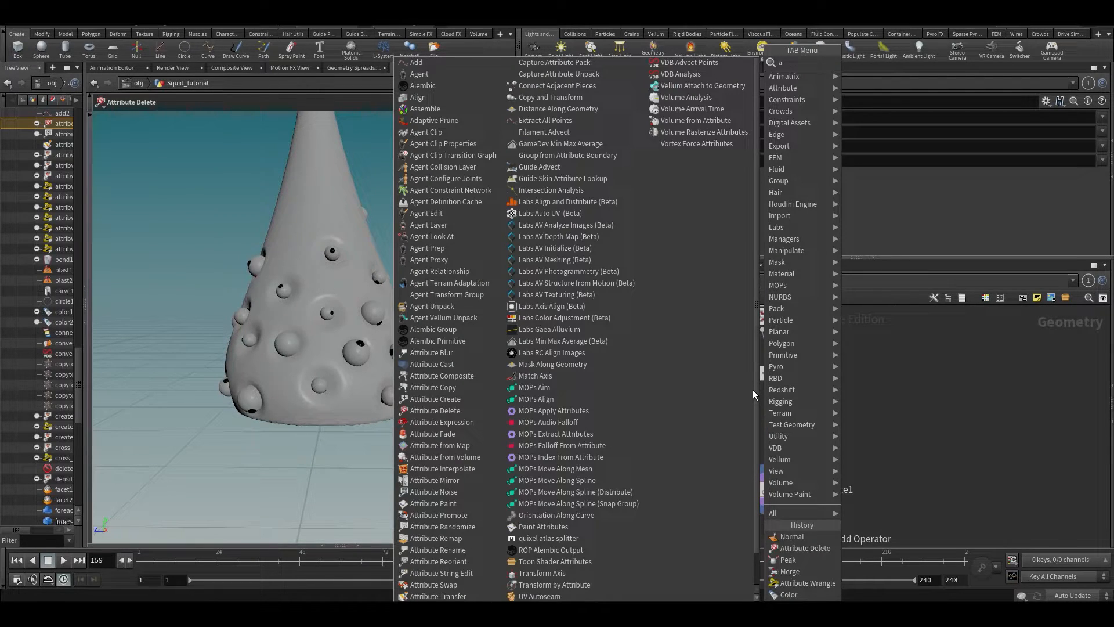
pyautogui.write('wr')
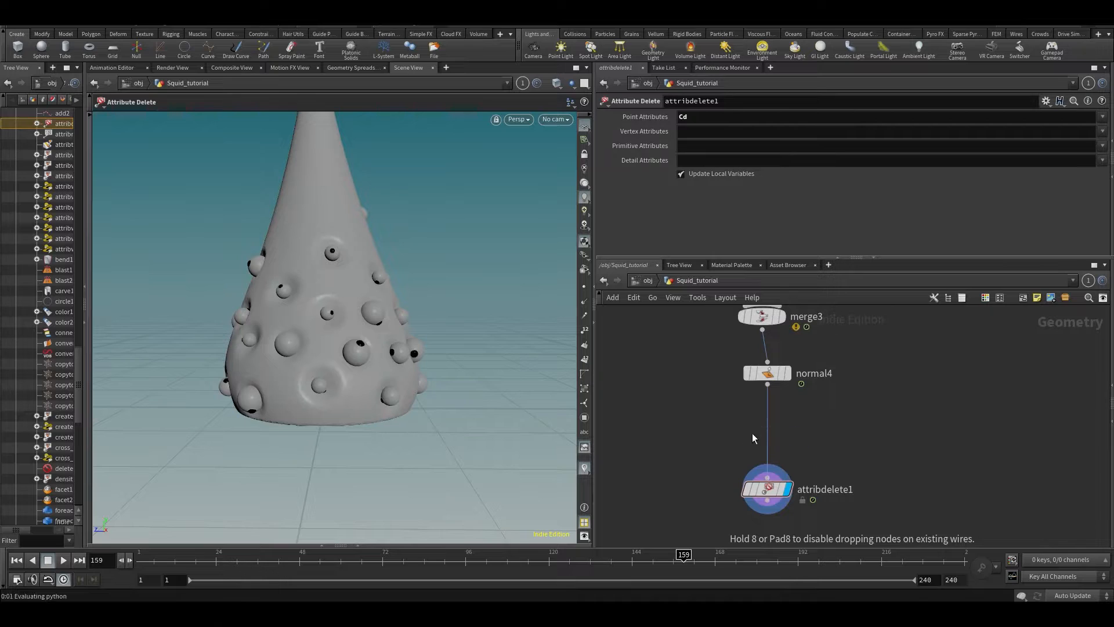
pyautogui.click(766, 435)
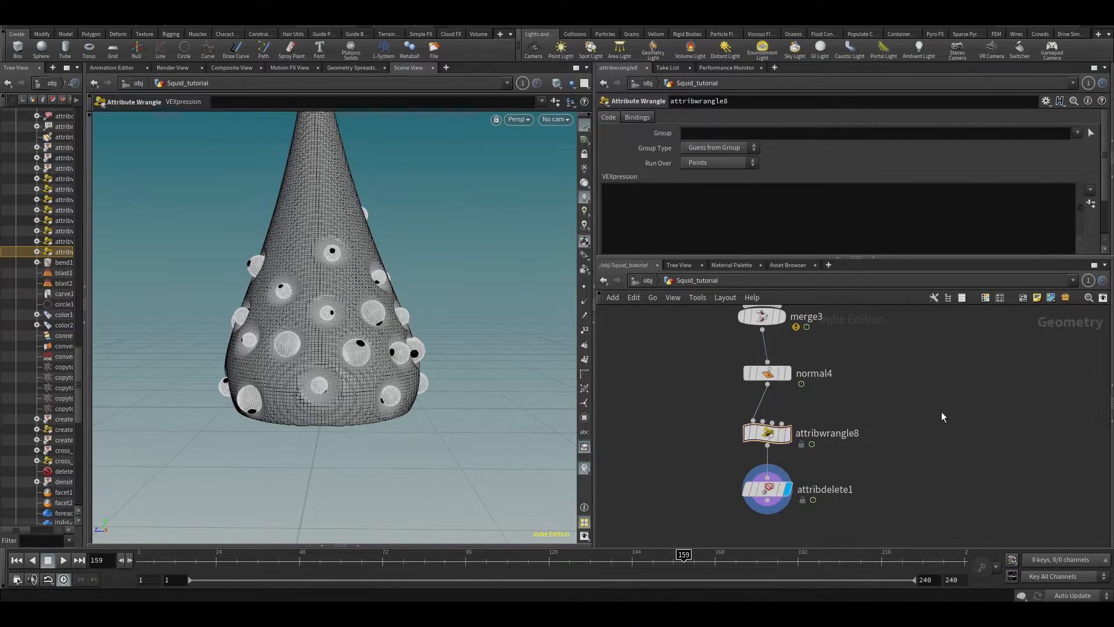
# Show the SQUID network beside the Squid_tutorial network and browse it for the node chain that follows attribtransfer2
pyautogui.click(682, 228)
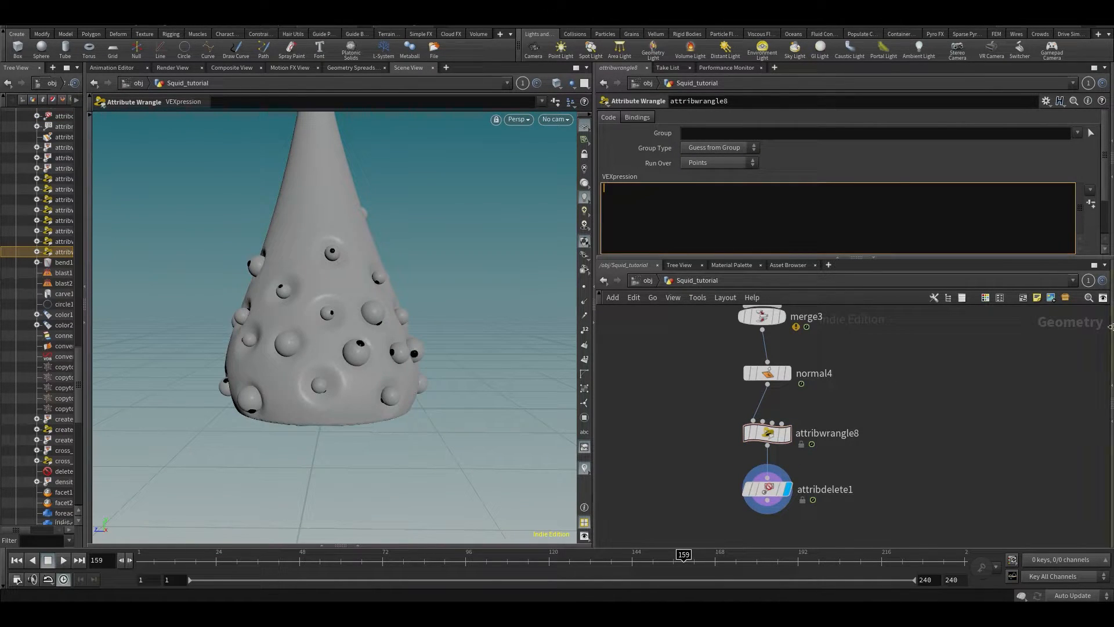
pyautogui.hotkey('alt', 'Tab')
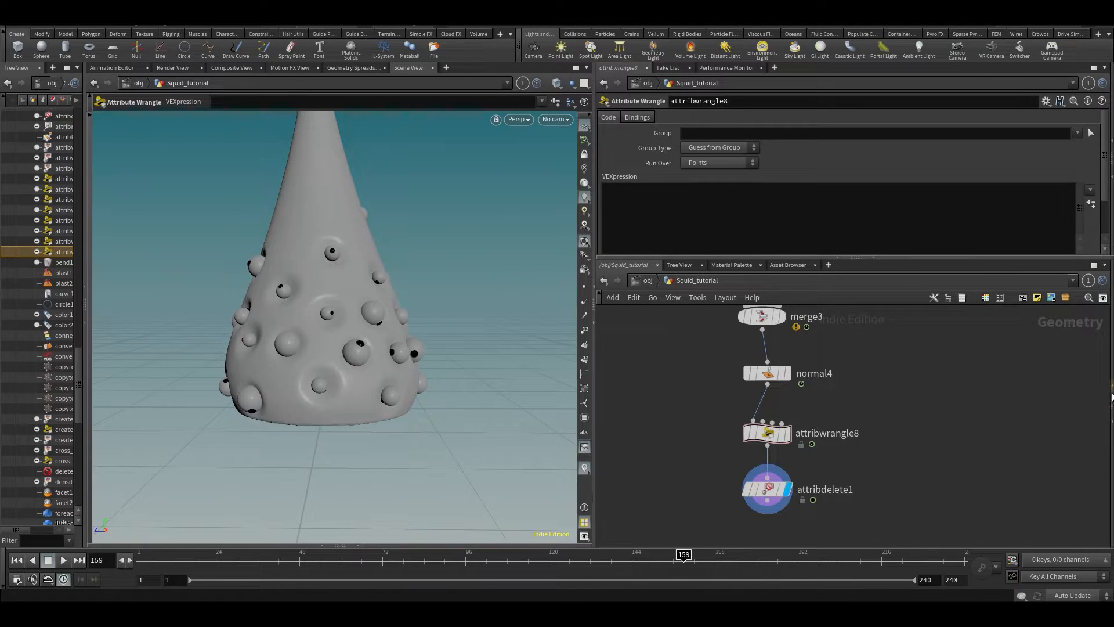
pyautogui.moveTo(1109, 392); pyautogui.dragTo(920, 394)
pyautogui.moveTo(973, 427); pyautogui.dragTo(903, 468, button='middle')
pyautogui.scroll(-3, 899, 456)
pyautogui.moveTo(976, 465); pyautogui.dragTo(1017, 433, button='middle')
pyautogui.scroll(-3, 1020, 431)
pyautogui.moveTo(1071, 488); pyautogui.dragTo(985, 381, button='middle')
pyautogui.scroll(3, 1027, 430)
pyautogui.moveTo(1072, 444); pyautogui.dragTo(1057, 441, button='middle')
pyautogui.scroll(3, 1050, 433)
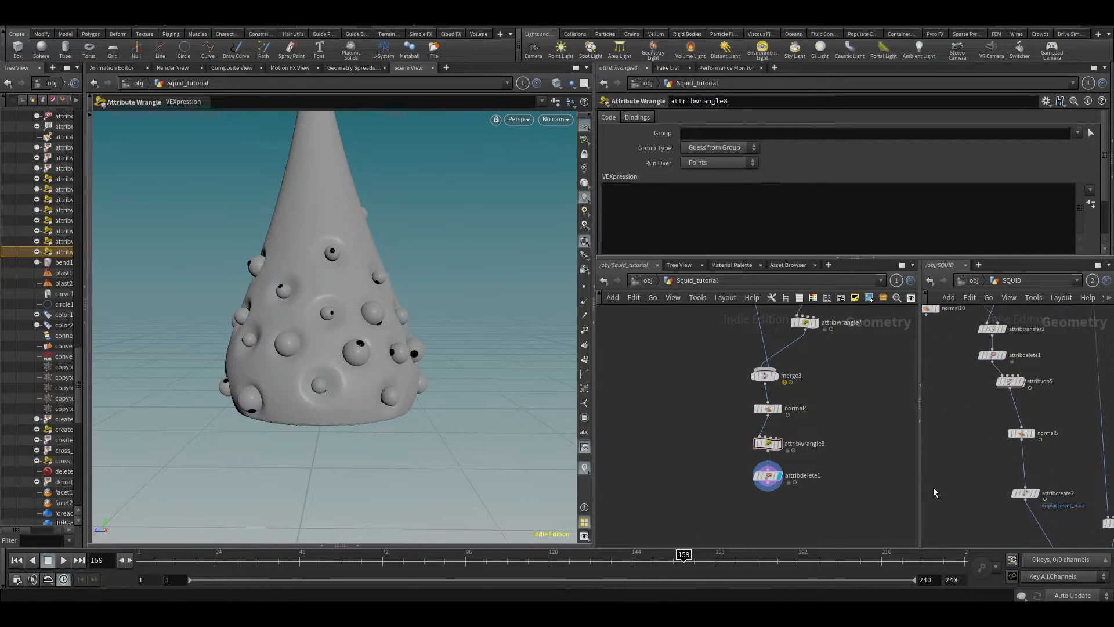
pyautogui.moveTo(960, 398); pyautogui.dragTo(971, 438, button='middle')
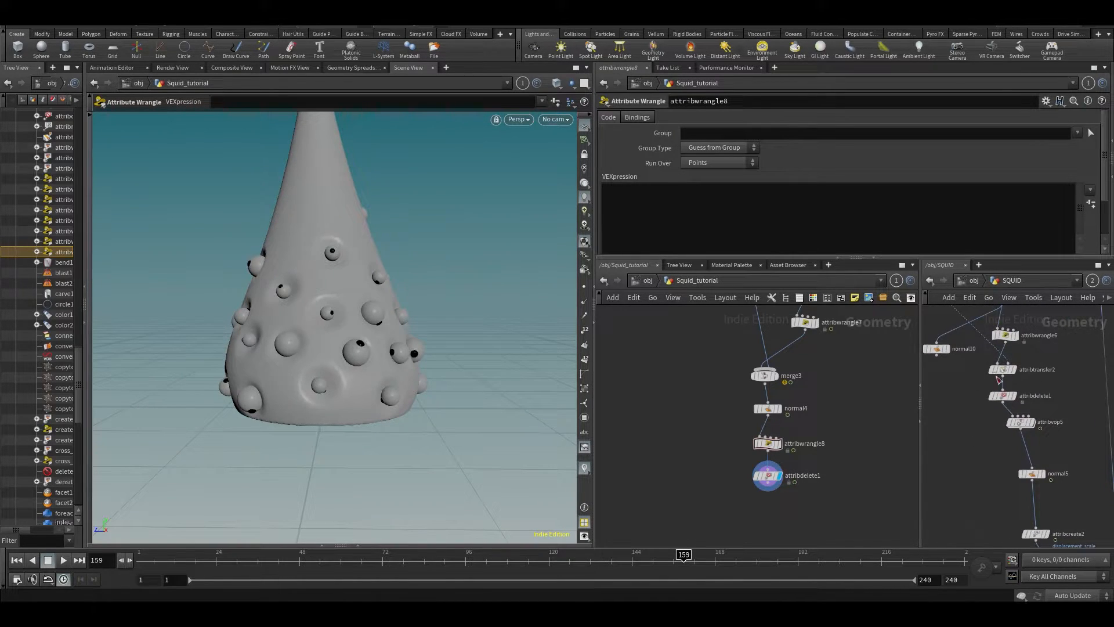
# Examine which point attributes attribtransfer2 transfers in the SQUID network, and return to the single Squid_tutorial view
pyautogui.click(1006, 337)
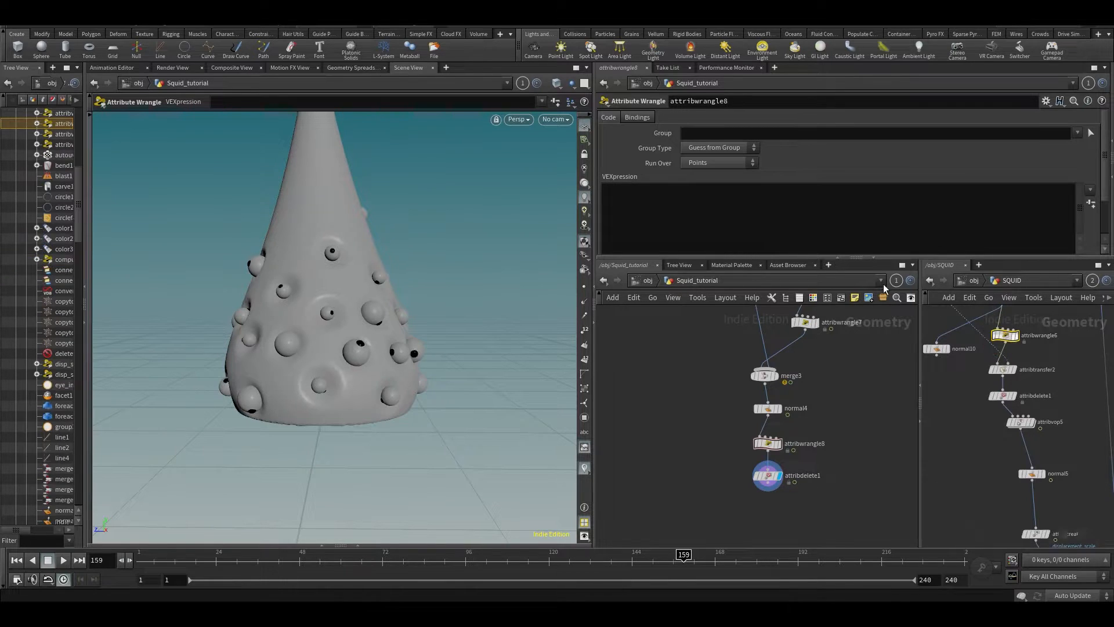
pyautogui.click(1004, 370)
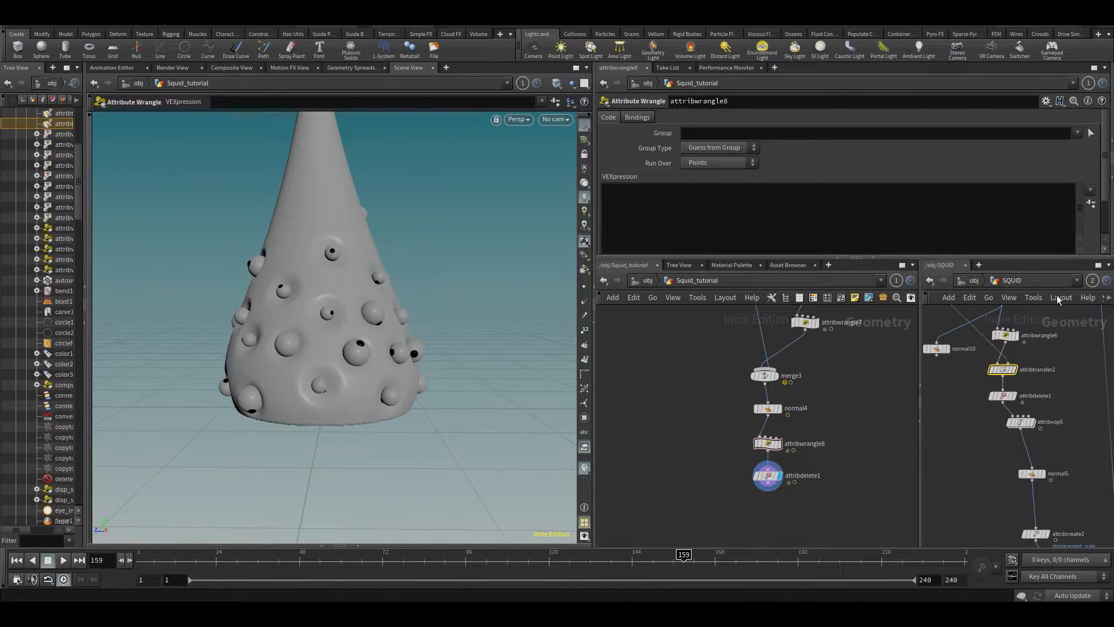
pyautogui.click(1109, 193)
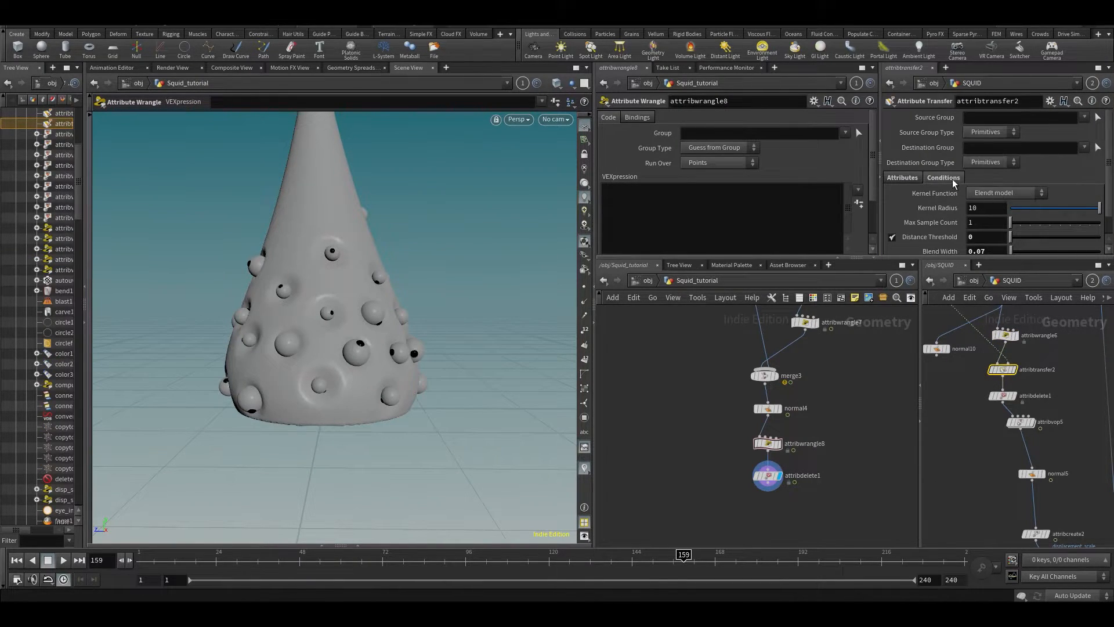
pyautogui.scroll(-1, 954, 183)
pyautogui.click(906, 157)
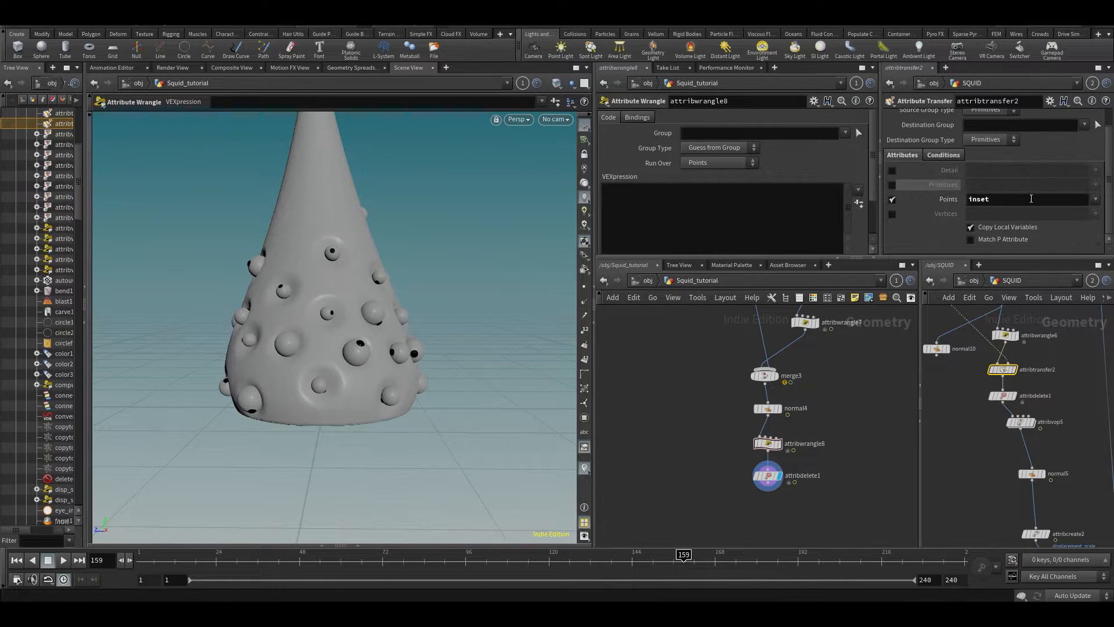
pyautogui.moveTo(1089, 373); pyautogui.dragTo(1085, 470, button='middle')
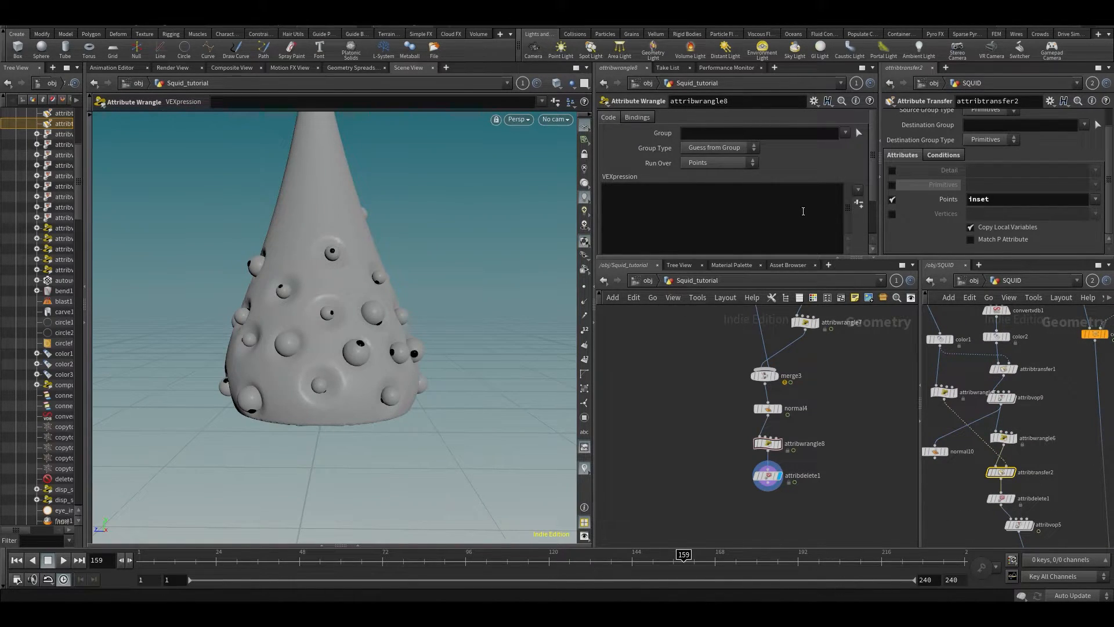
pyautogui.click(877, 182)
pyautogui.click(920, 430)
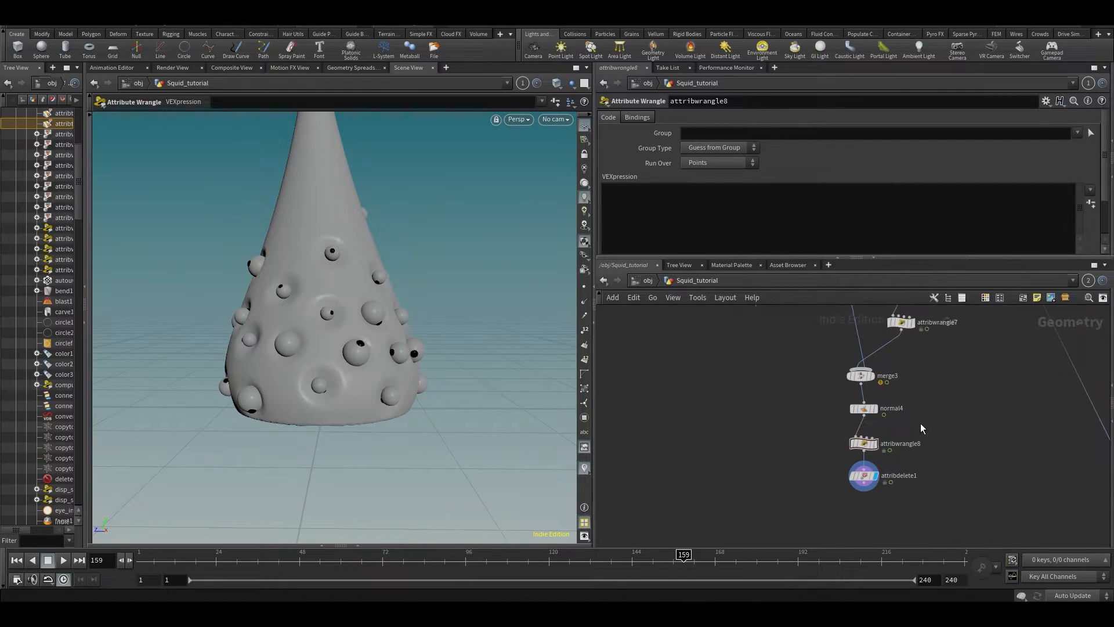
# Cut the old body branch's wire into the merge node that combines it with the other squid parts
pyautogui.scroll(-3, 942, 461)
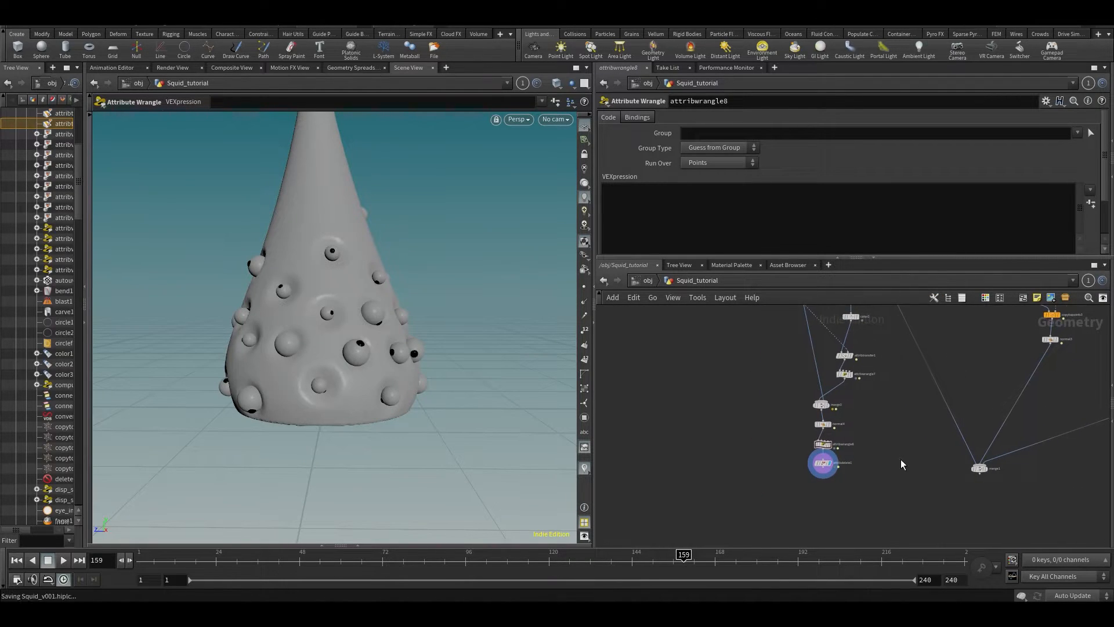
pyautogui.moveTo(948, 441); pyautogui.dragTo(917, 410, button='middle')
pyautogui.scroll(2, 904, 445)
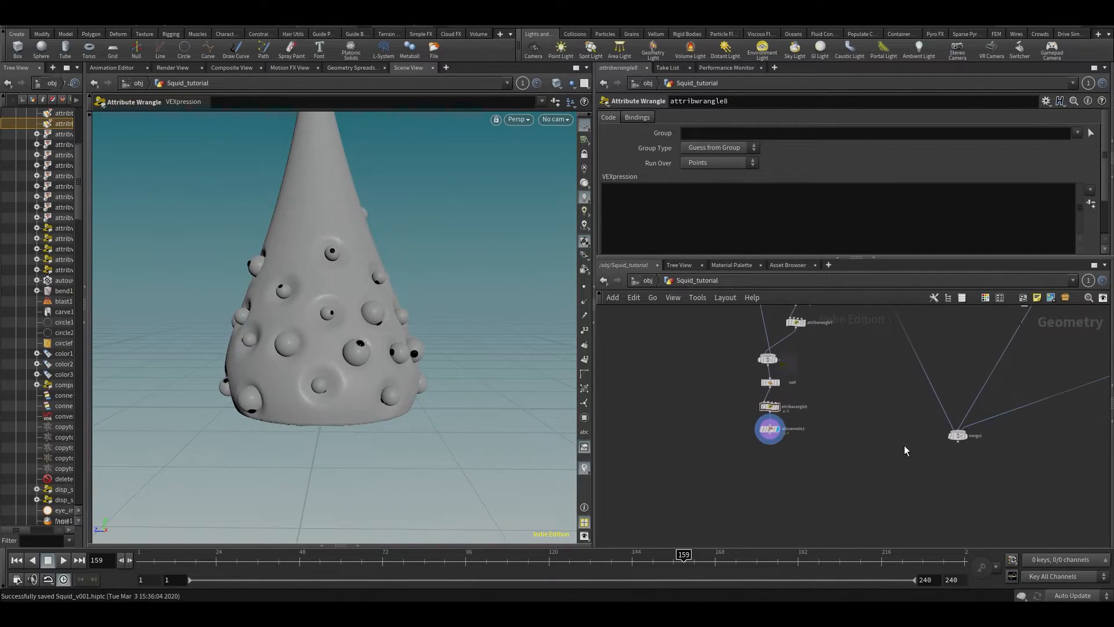
pyautogui.scroll(-3, 888, 403)
pyautogui.moveTo(860, 459); pyautogui.dragTo(851, 382, button='middle')
pyautogui.scroll(2, 897, 382)
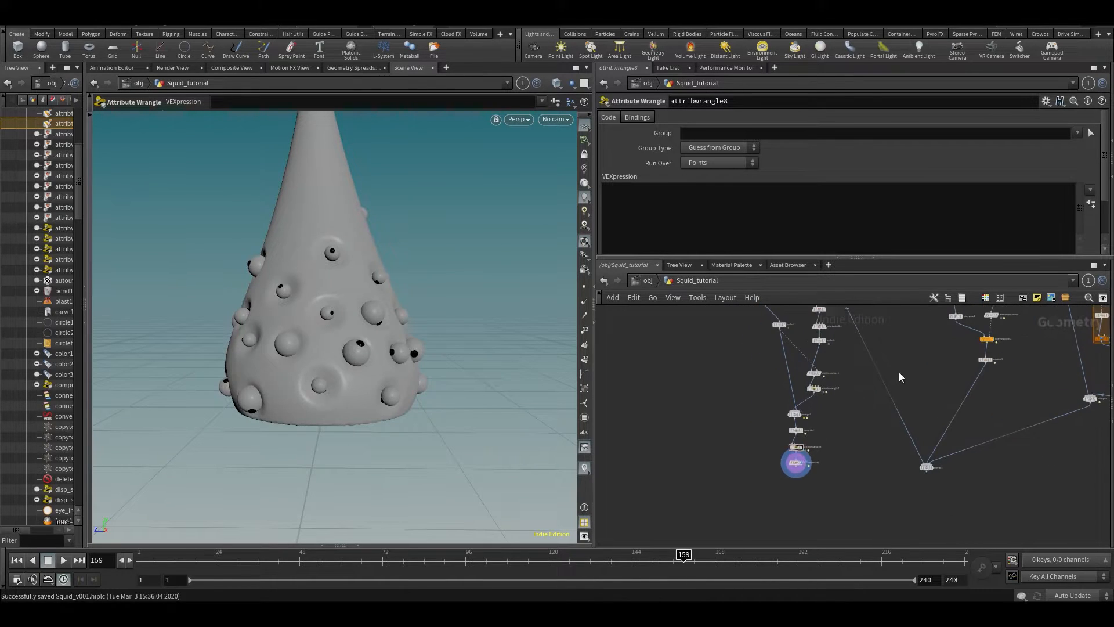
pyautogui.press('y')
pyautogui.moveTo(916, 374); pyautogui.dragTo(867, 438)
pyautogui.moveTo(907, 464); pyautogui.dragTo(907, 433, button='middle')
pyautogui.scroll(2, 927, 433)
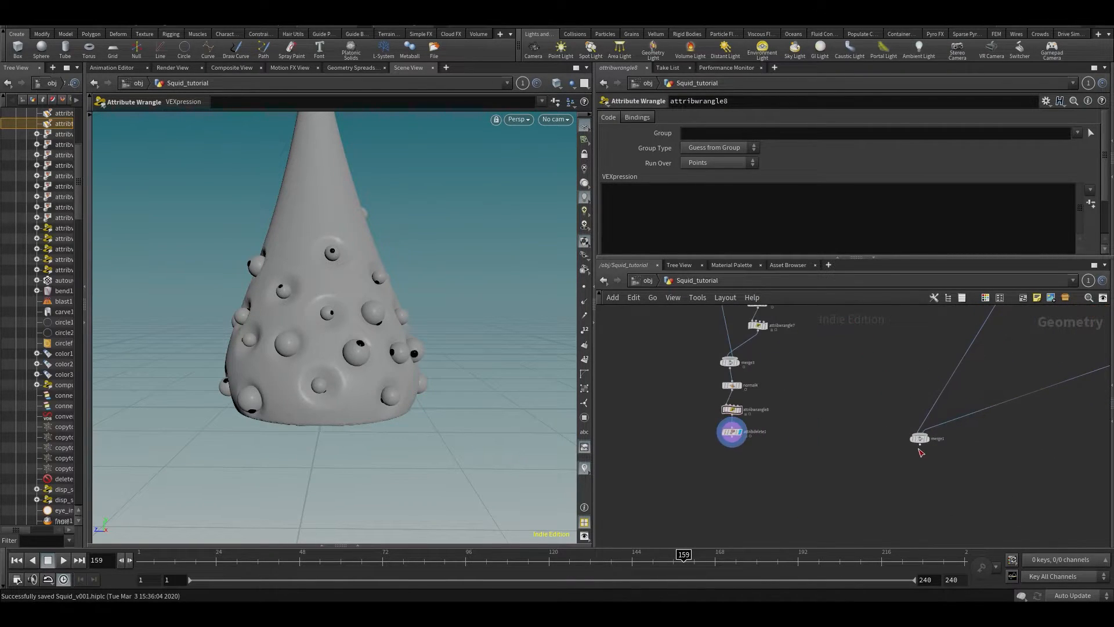
# Move the final merge node down, connect attribdelete1 to it and display the merged squid
pyautogui.moveTo(914, 445); pyautogui.dragTo(867, 531)
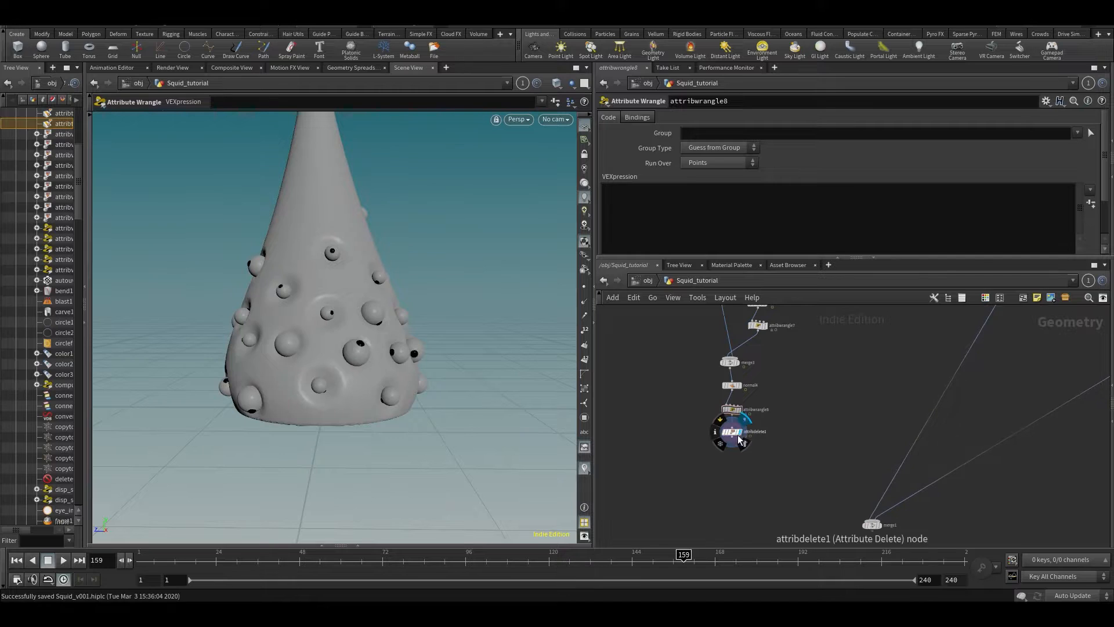
pyautogui.click(872, 521)
pyautogui.click(732, 446)
pyautogui.click(883, 513)
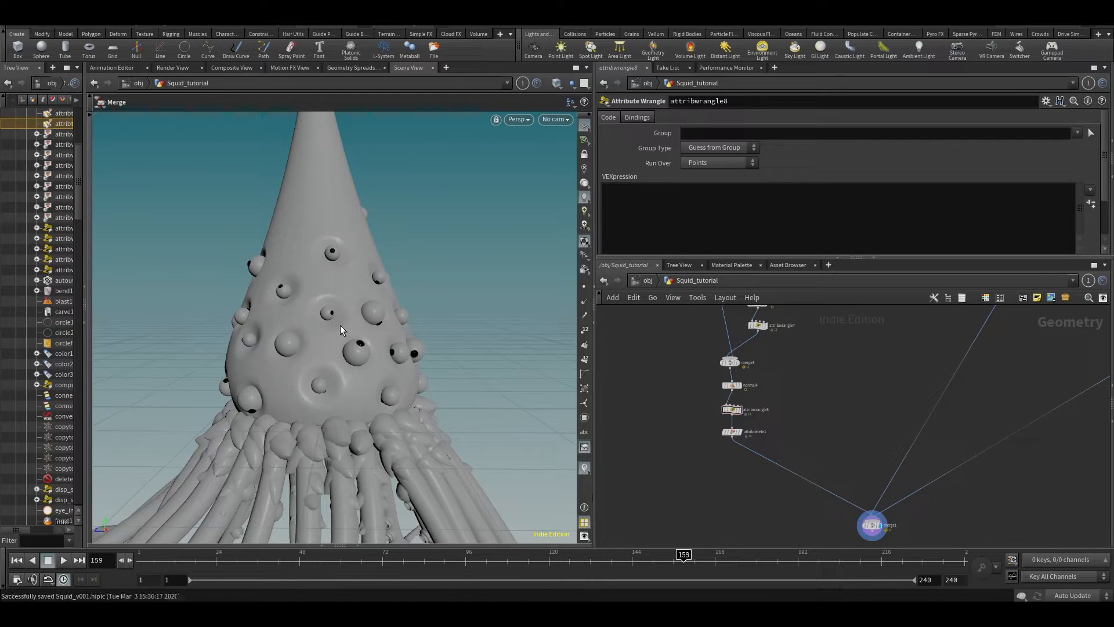
# Play a short part of the animation to check the body and eyes together with the tentacles
pyautogui.moveTo(334, 301)
pyautogui.keyDown('alt'); pyautogui.mouseDown()
pyautogui.moveTo(279, 310)
pyautogui.moveTo(335, 300)
pyautogui.mouseUp(); pyautogui.keyUp('alt')
pyautogui.press('Up')
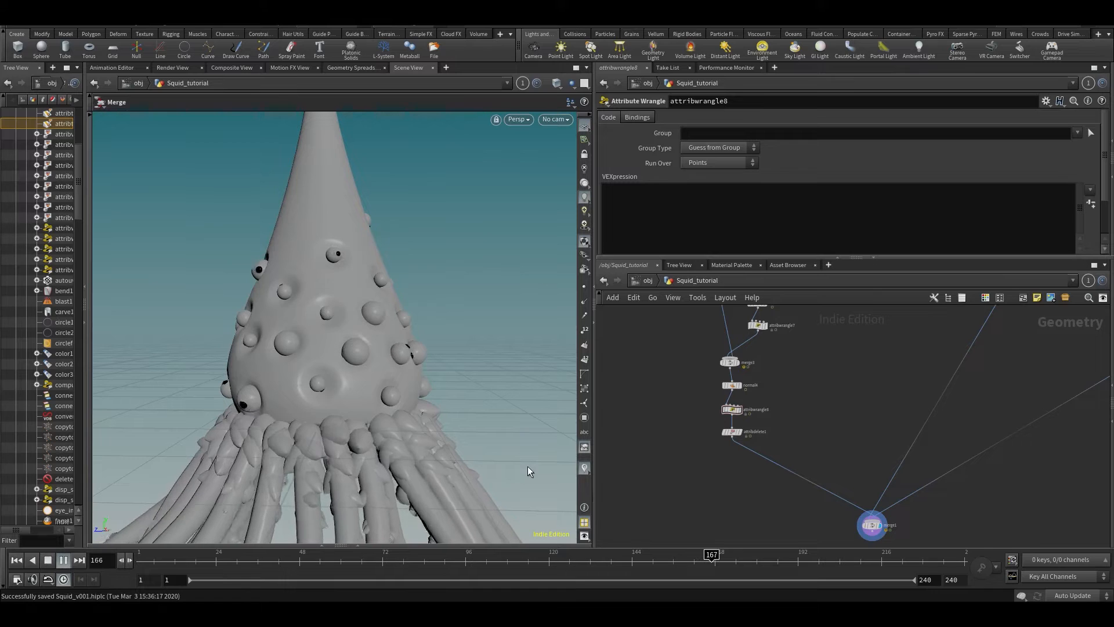
pyautogui.press('Up')
pyautogui.keyDown('alt'); pyautogui.moveTo(319, 328); pyautogui.dragTo(311, 406); pyautogui.keyUp('alt')
pyautogui.keyDown('alt'); pyautogui.moveTo(280, 205); pyautogui.dragTo(371, 313); pyautogui.keyUp('alt')
# Move normal4 and the nodes below it down to make room under merge3, and save the scene
pyautogui.scroll(2, 691, 403)
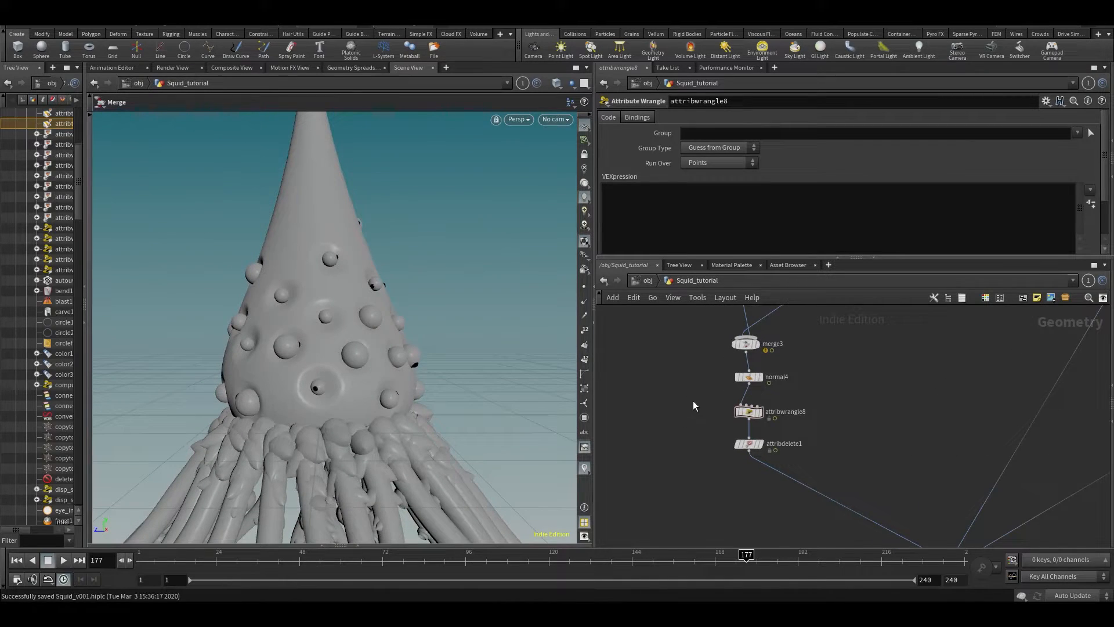
pyautogui.press('Tab')
pyautogui.click(718, 372)
pyautogui.click(736, 376)
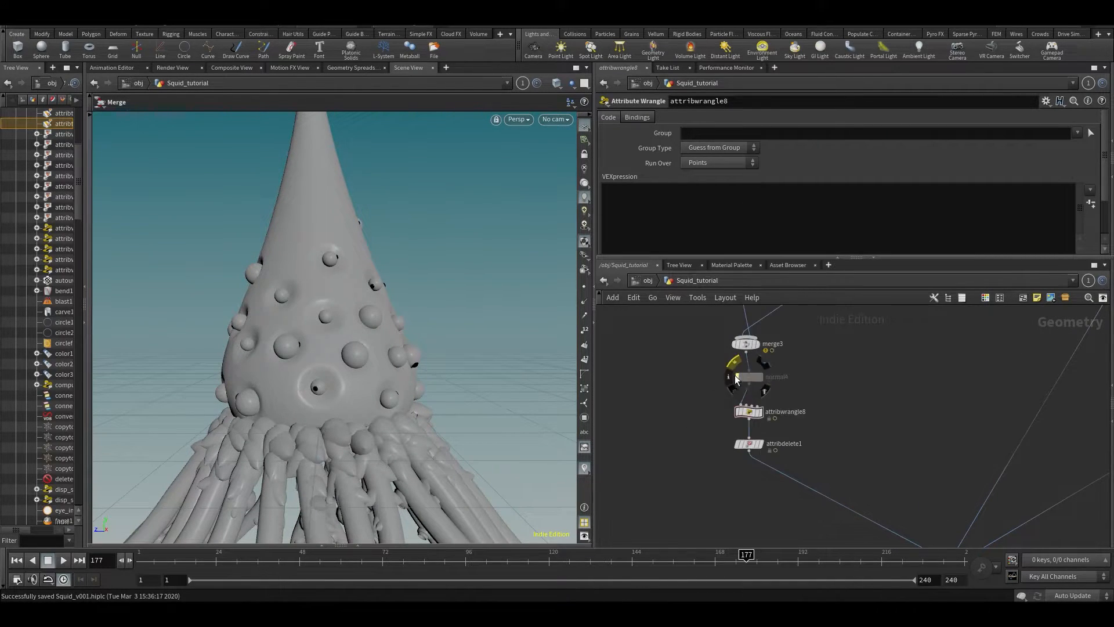
pyautogui.keyDown('ctrl'); pyautogui.moveTo(740, 378); pyautogui.dragTo(737, 404); pyautogui.keyUp('ctrl')
pyautogui.click(733, 403)
pyautogui.hotkey('ctrl', 's')
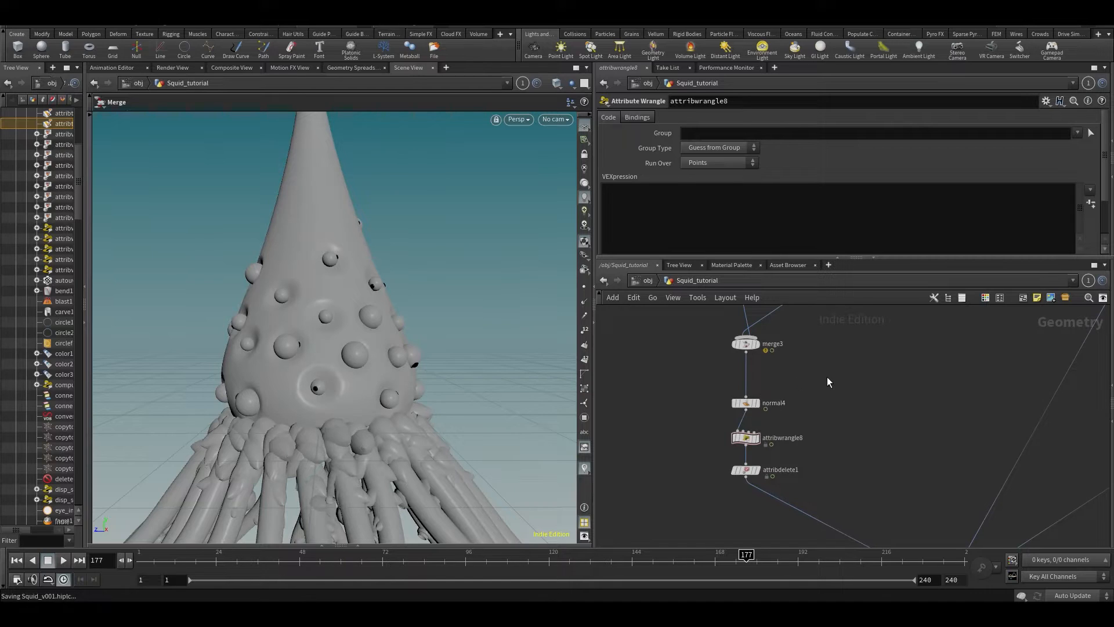
# Insert an Attribute VOP between merge3 and normal4 and open its network
pyautogui.moveTo(732, 316); pyautogui.dragTo(739, 361, button='middle')
pyautogui.scroll(2, 788, 440)
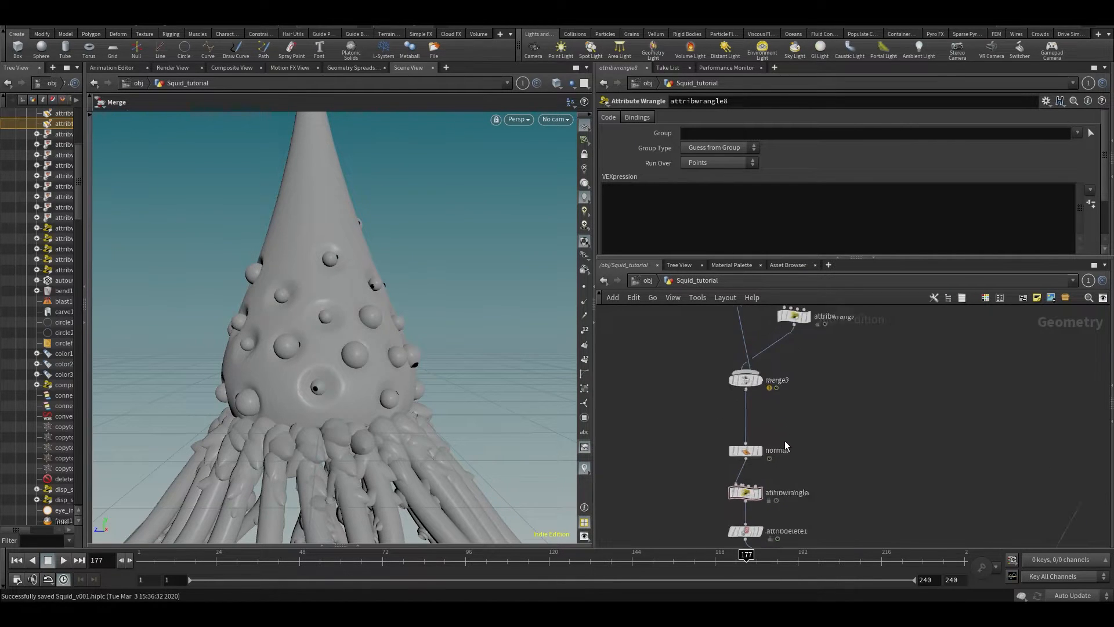
pyautogui.press('Tab')
pyautogui.write('avop')
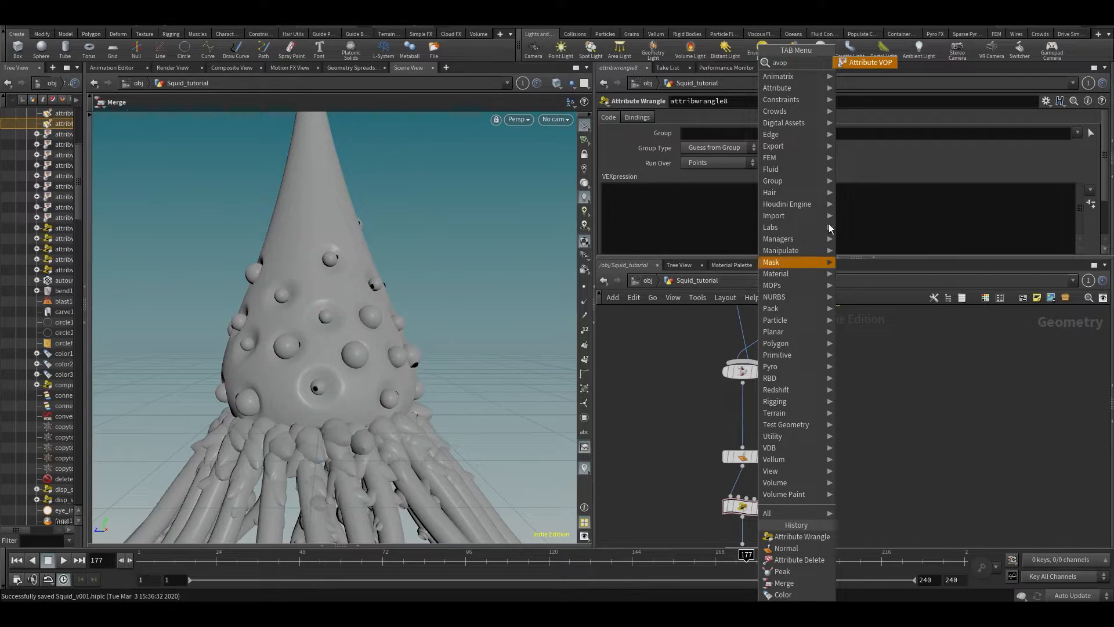
pyautogui.click(868, 62)
pyautogui.click(738, 410)
pyautogui.press('Escape')
pyautogui.moveTo(740, 421); pyautogui.dragTo(743, 423)
pyautogui.doubleClick(743, 422)
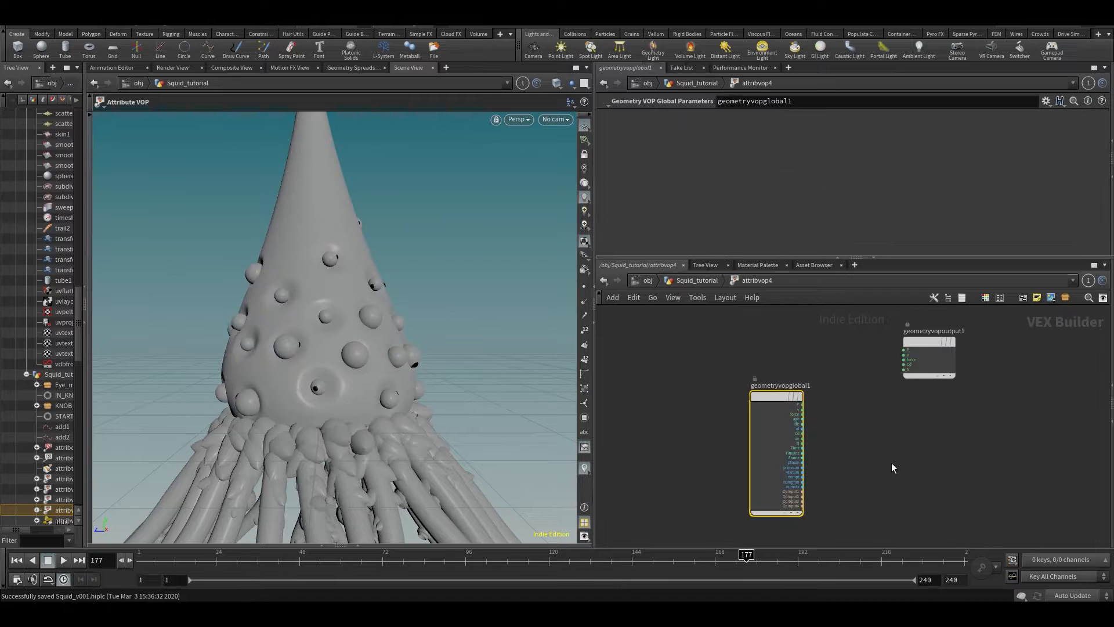
# Add an Anti-Aliased Flow Noise node and connect the global P to its pos input, moving the geometry output aside
pyautogui.press('Tab')
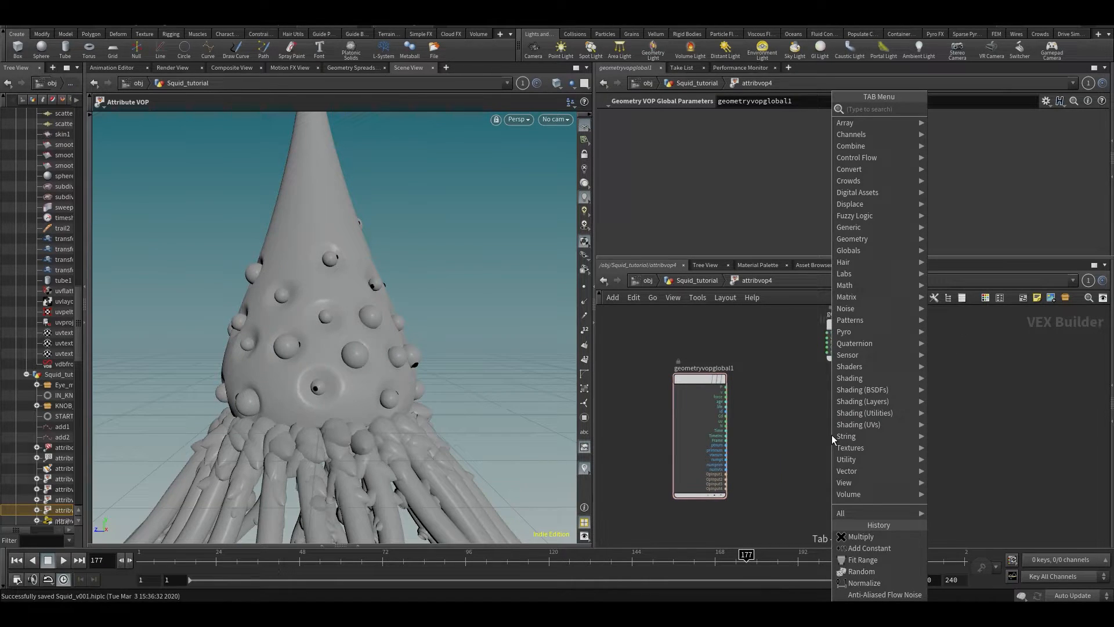
pyautogui.write('anti')
pyautogui.press('Return')
pyautogui.click(831, 434)
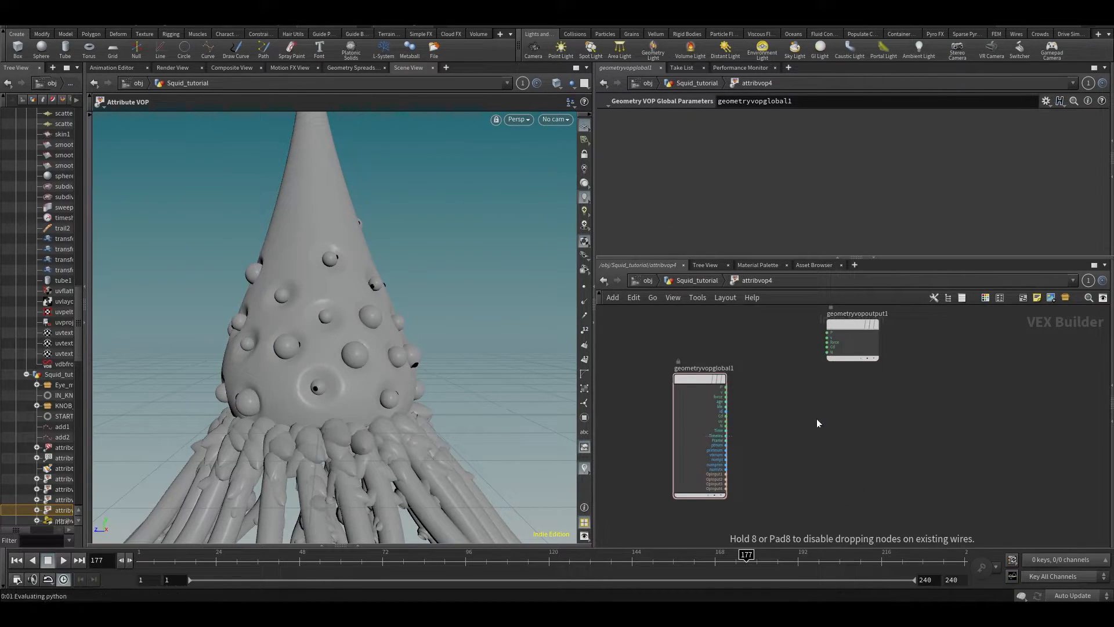
pyautogui.scroll(3, 763, 419)
pyautogui.moveTo(708, 373); pyautogui.dragTo(817, 454)
pyautogui.moveTo(840, 411); pyautogui.dragTo(828, 439, button='middle')
pyautogui.scroll(-3, 828, 439)
pyautogui.moveTo(860, 348); pyautogui.dragTo(910, 354)
pyautogui.scroll(3, 839, 380)
# Place an Add node above the flow noise and connect the global P to its first input
pyautogui.press('Tab')
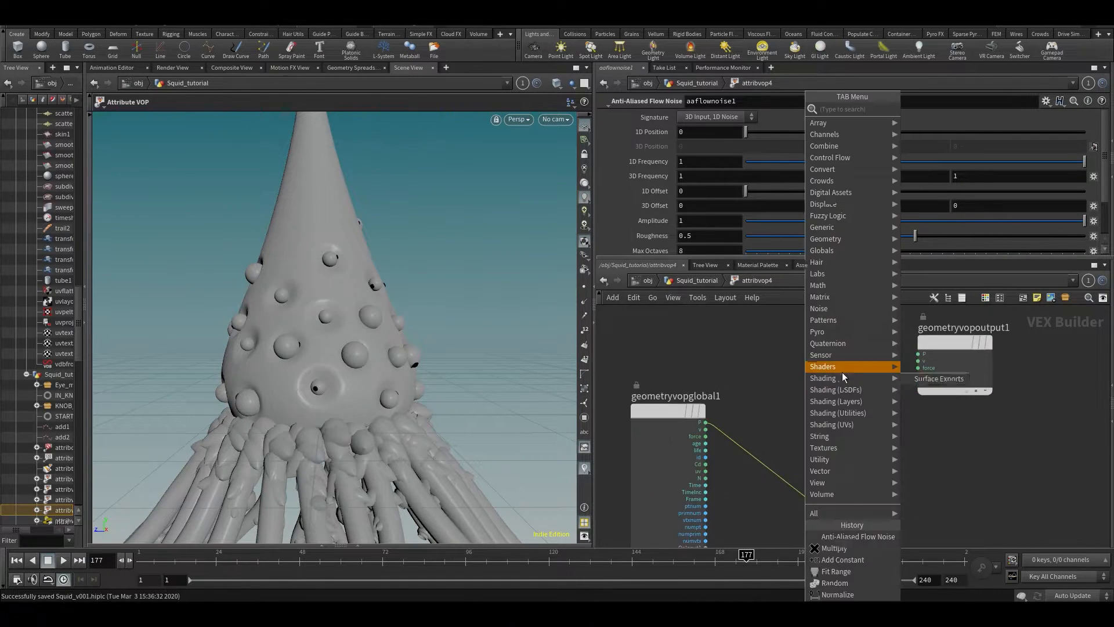
pyautogui.write('add')
pyautogui.click(940, 111)
pyautogui.click(824, 366)
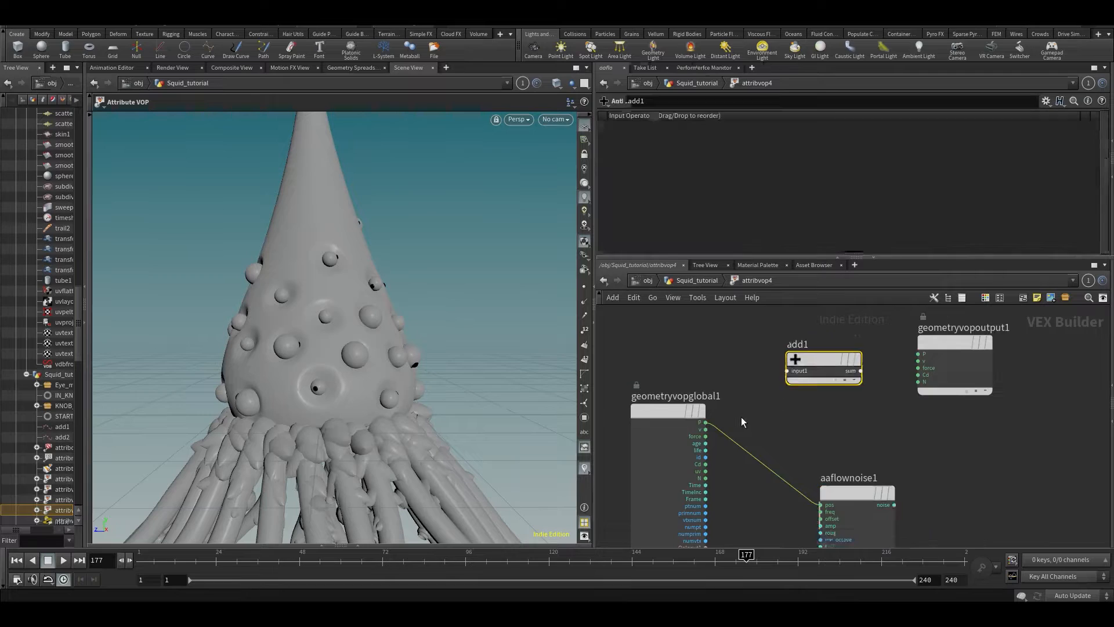
pyautogui.scroll(2, 740, 418)
pyautogui.click(699, 424)
pyautogui.click(796, 361)
pyautogui.scroll(-3, 823, 416)
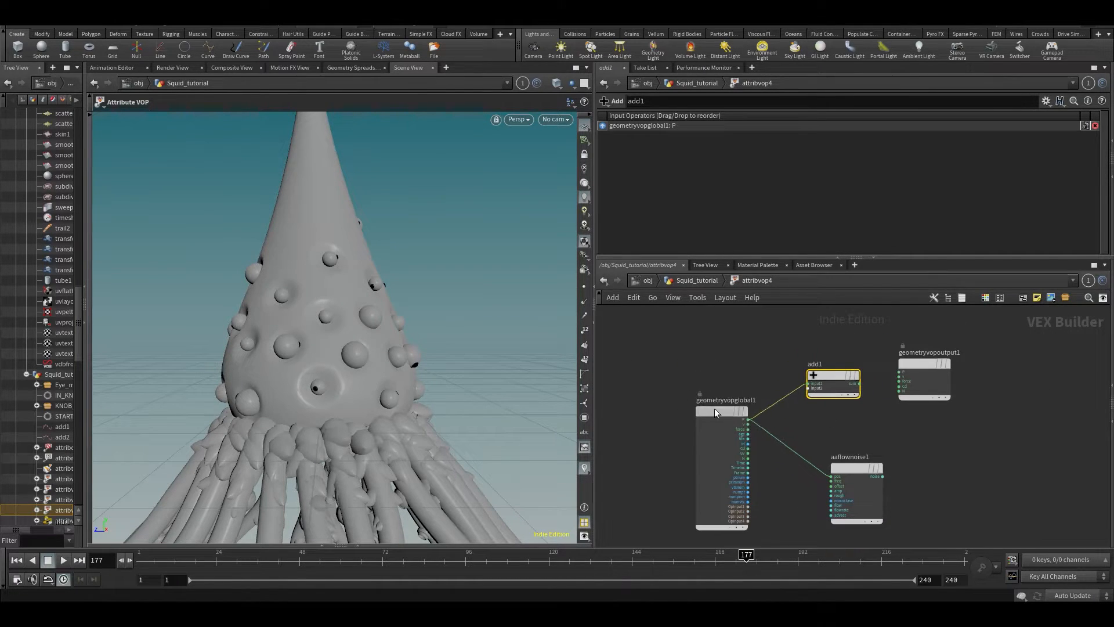
# Set the flow noise's signature to 3D Input, 3D Noise and connect its noise output to the Add node's second input
pyautogui.moveTo(721, 402); pyautogui.dragTo(658, 397)
pyautogui.click(826, 477)
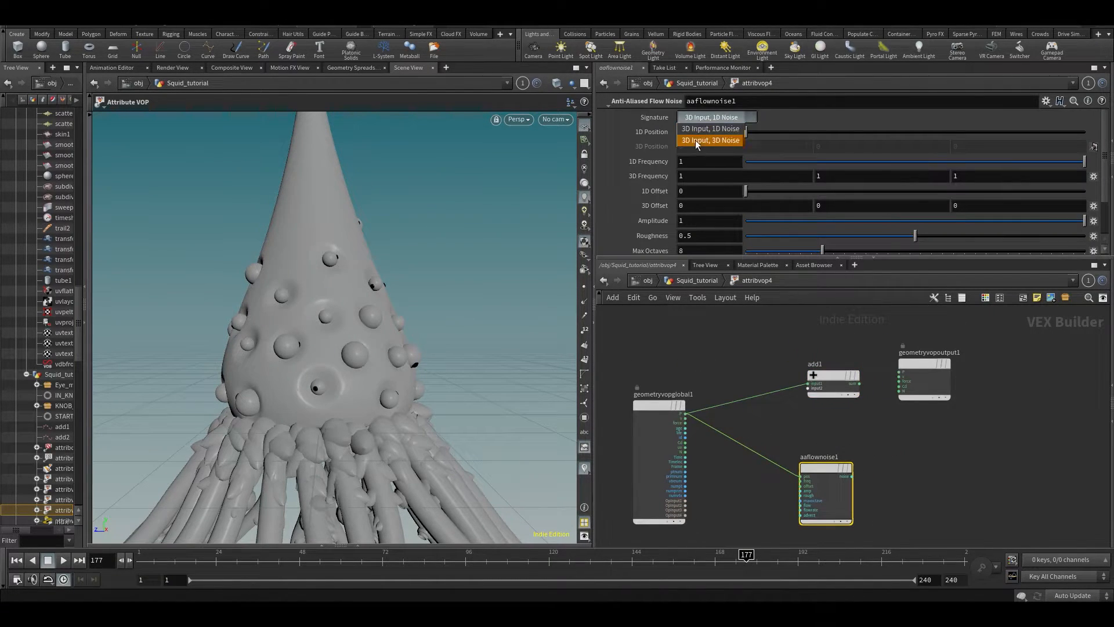
pyautogui.moveTo(831, 467); pyautogui.dragTo(805, 472)
pyautogui.scroll(3, 805, 471)
pyautogui.click(834, 485)
pyautogui.click(808, 352)
# Move the geometry output further away and connect the Add node's sum to its P input
pyautogui.moveTo(916, 421); pyautogui.dragTo(857, 426, button='middle')
pyautogui.scroll(-2, 857, 427)
pyautogui.moveTo(864, 347); pyautogui.dragTo(946, 349)
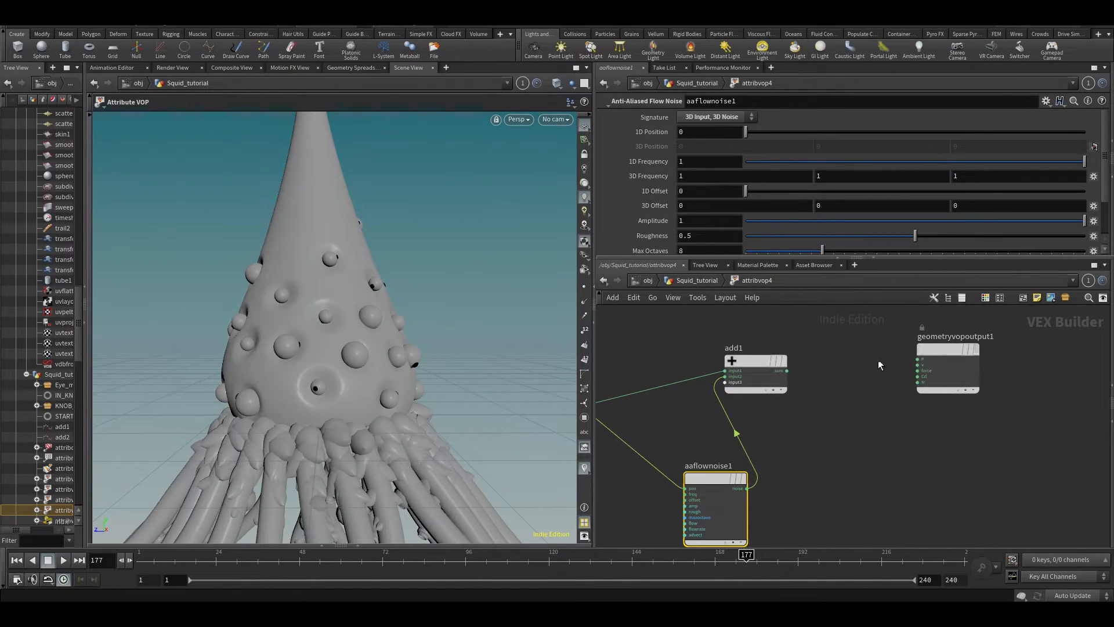
pyautogui.click(787, 370)
pyautogui.click(917, 359)
# Promote the flow noise's freq, offset and rough inputs to parameters
pyautogui.moveTo(773, 510); pyautogui.dragTo(841, 416, button='middle')
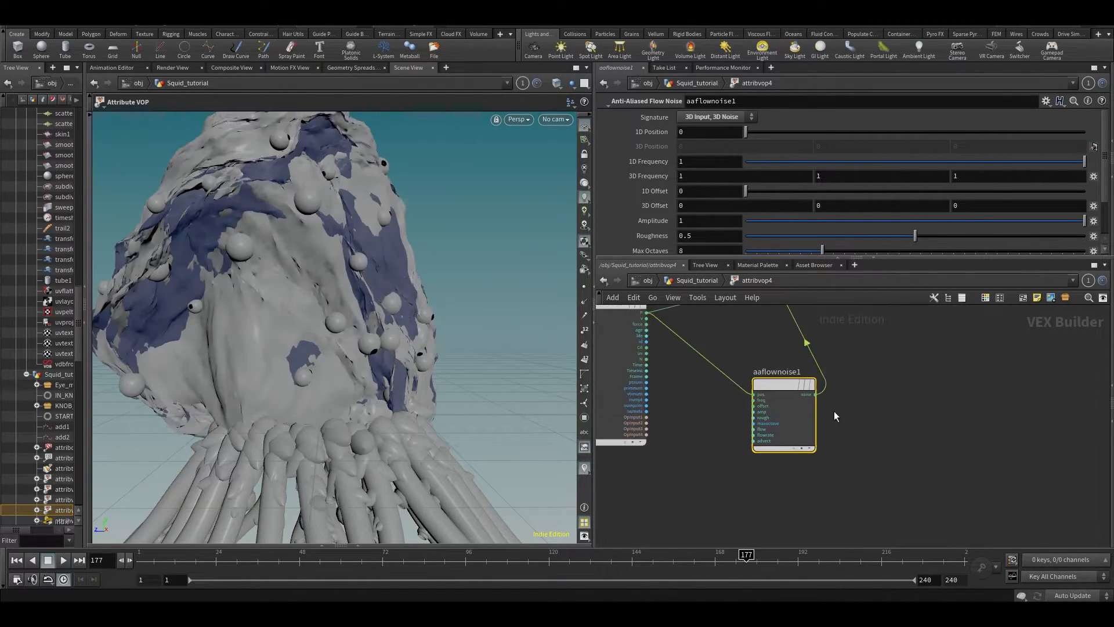
pyautogui.scroll(3, 755, 399)
pyautogui.rightClick(754, 400)
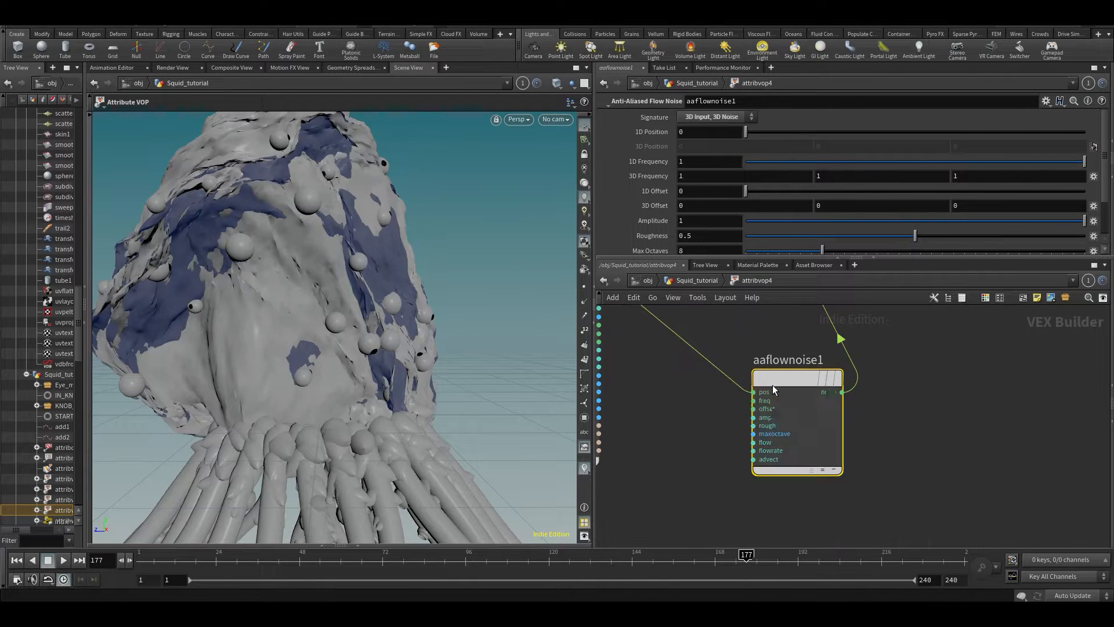
pyautogui.click(773, 390)
pyautogui.rightClick(753, 408)
pyautogui.click(777, 390)
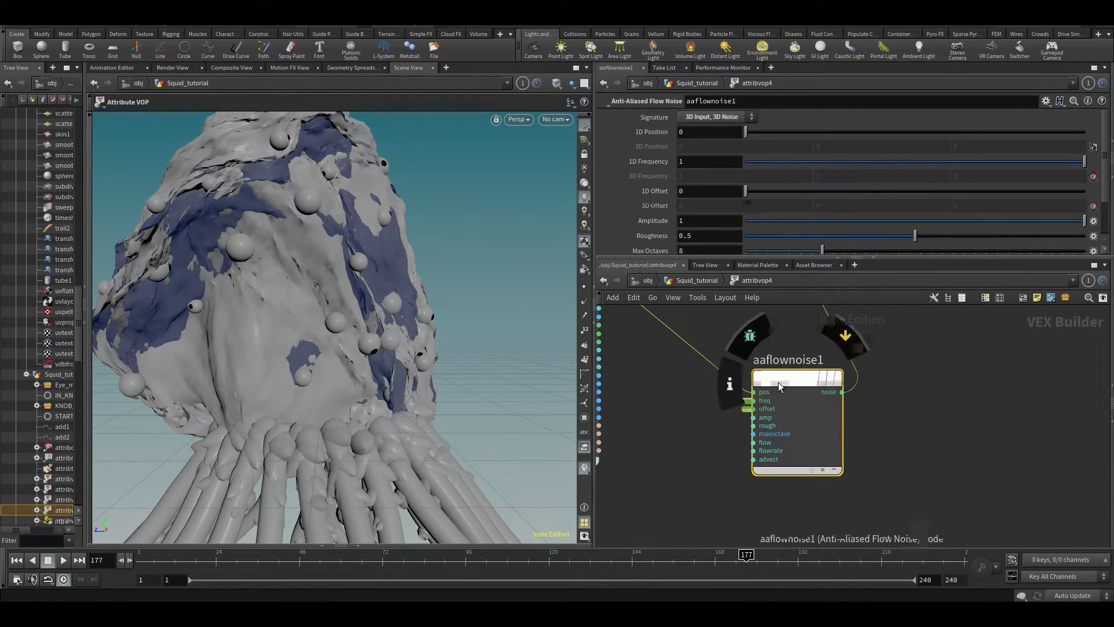
pyautogui.moveTo(779, 383); pyautogui.dragTo(806, 374)
pyautogui.rightClick(781, 419)
pyautogui.click(803, 387)
# Connect the global Time to the flow noise's flow input and insert a Multiply node on that wire
pyautogui.click(779, 433)
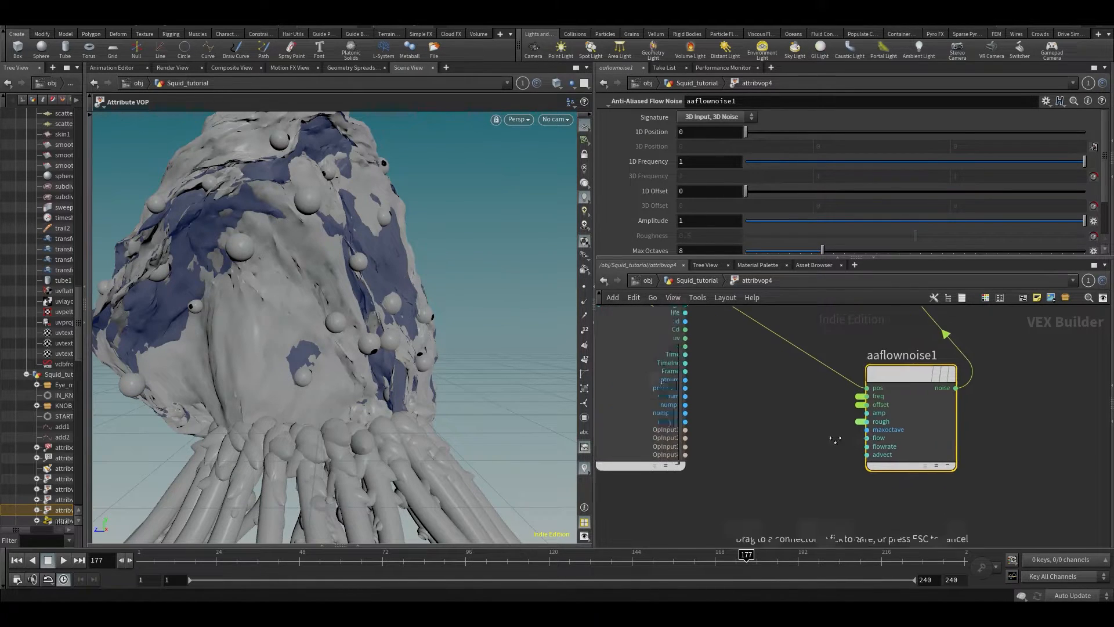
pyautogui.click(703, 357)
pyautogui.click(746, 462)
pyautogui.press('Tab')
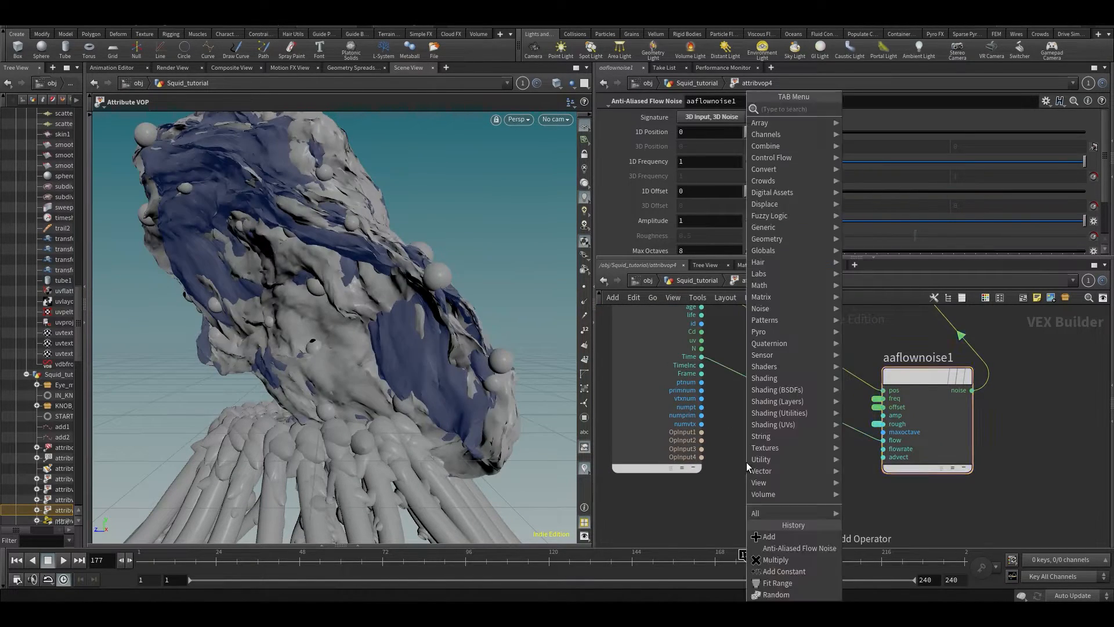
pyautogui.write('mul')
pyautogui.click(867, 108)
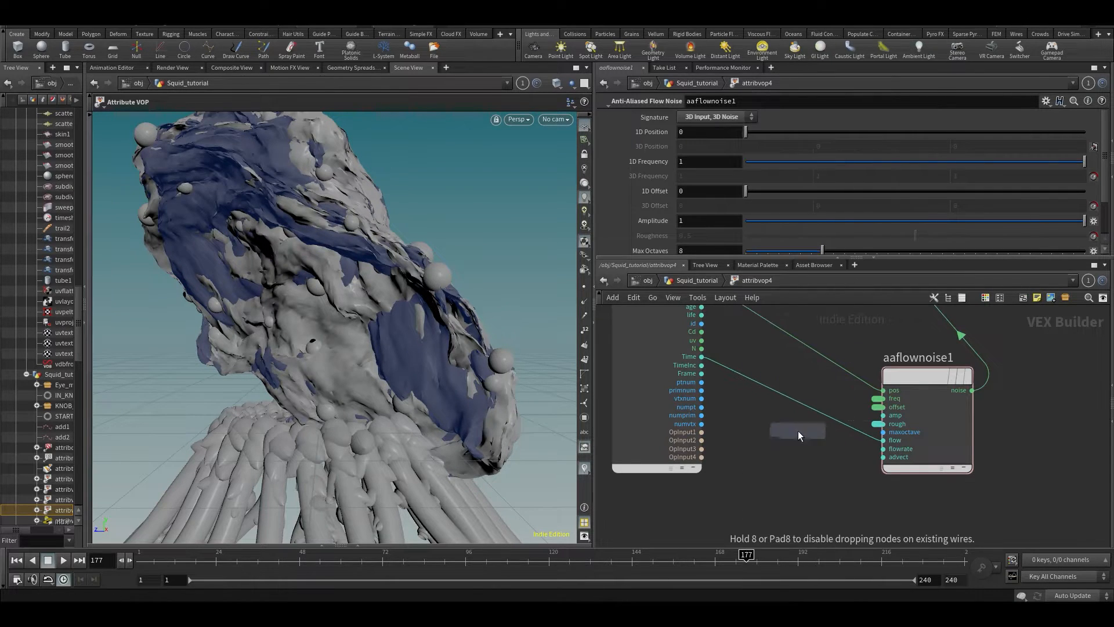
pyautogui.click(773, 429)
# Promote the Multiply node's second input to a parameter and set its name and label to speed
pyautogui.rightClick(774, 431)
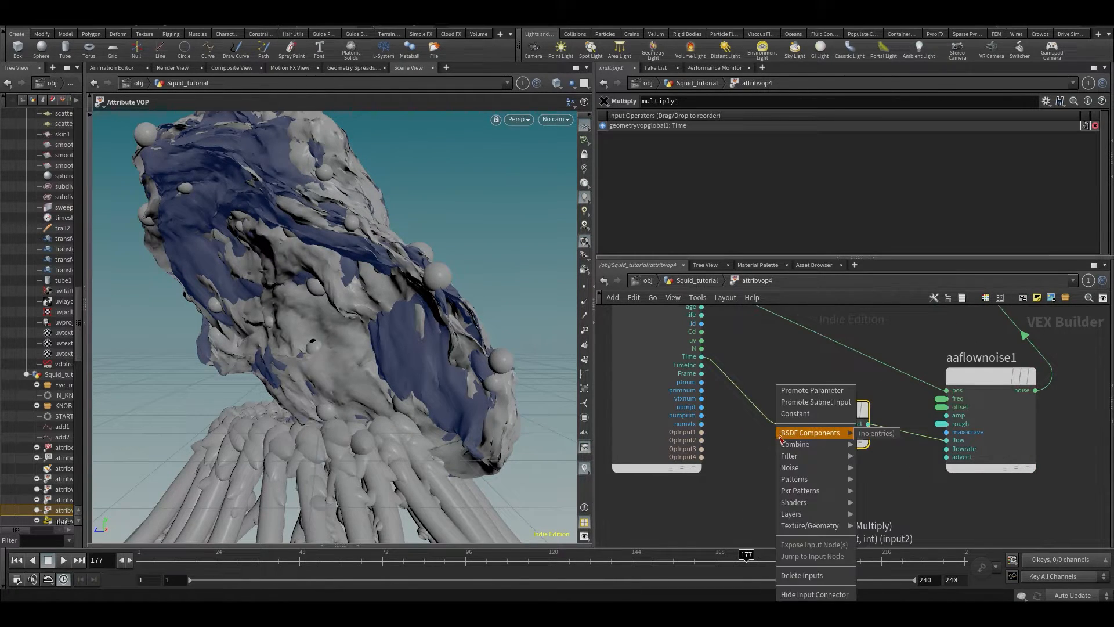
pyautogui.click(786, 395)
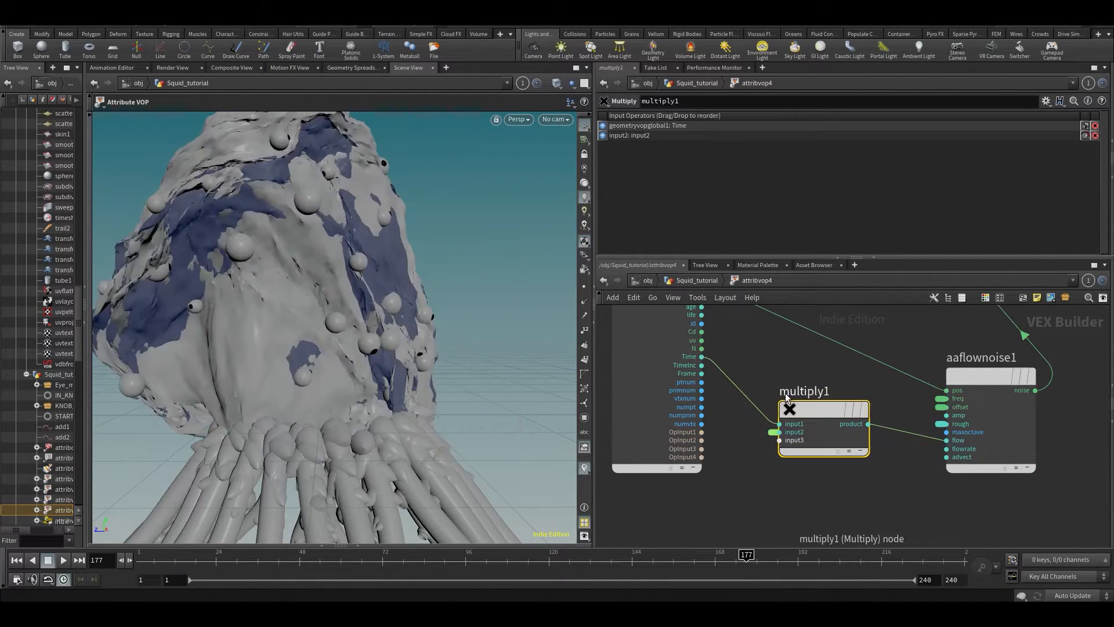
pyautogui.click(774, 431)
pyautogui.write('s')
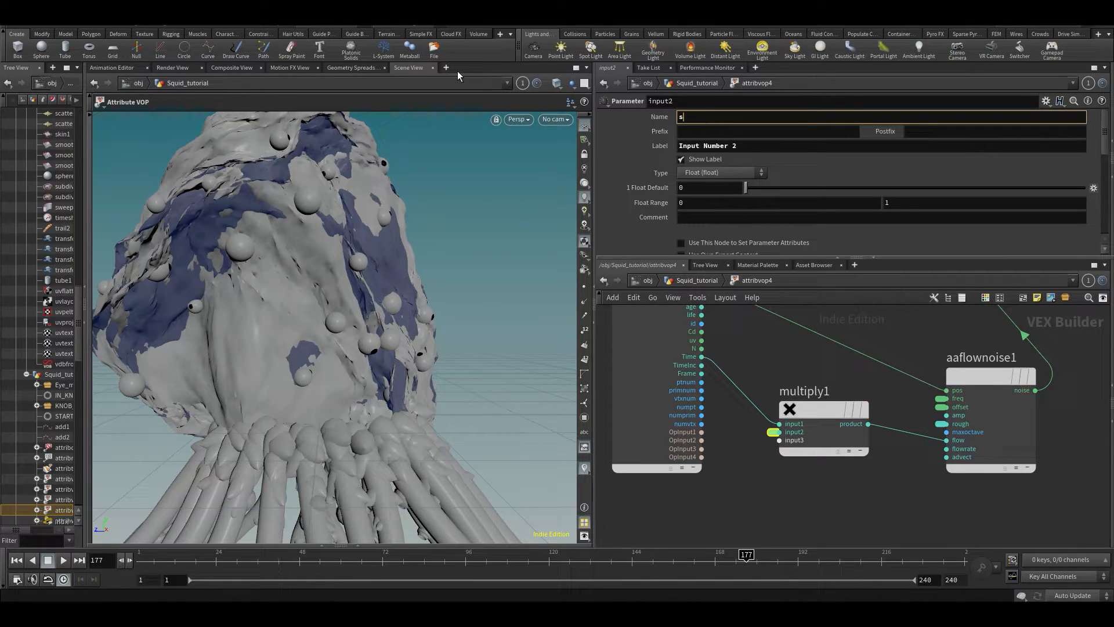
pyautogui.press('Tab')
pyautogui.write('speed')
pyautogui.press('Return')
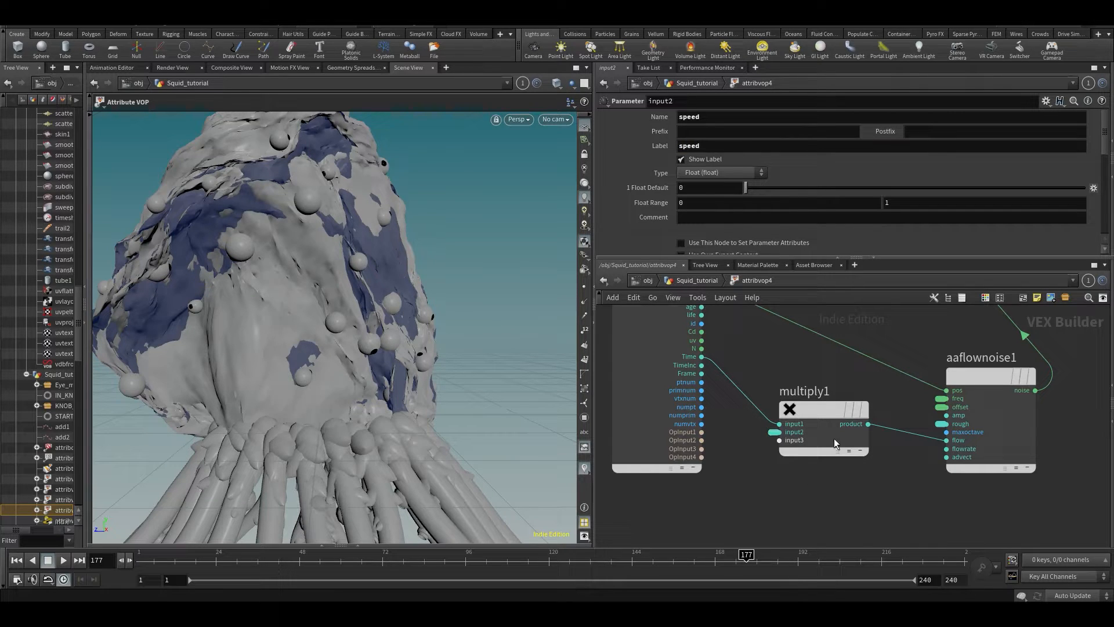
# Promote the flow noise's amp input to a parameter and return to the geometry network
pyautogui.press('u')
pyautogui.scroll(-2, 834, 214)
pyautogui.hotkey('ctrl', 'z')
pyautogui.doubleClick(752, 425)
pyautogui.rightClick(943, 388)
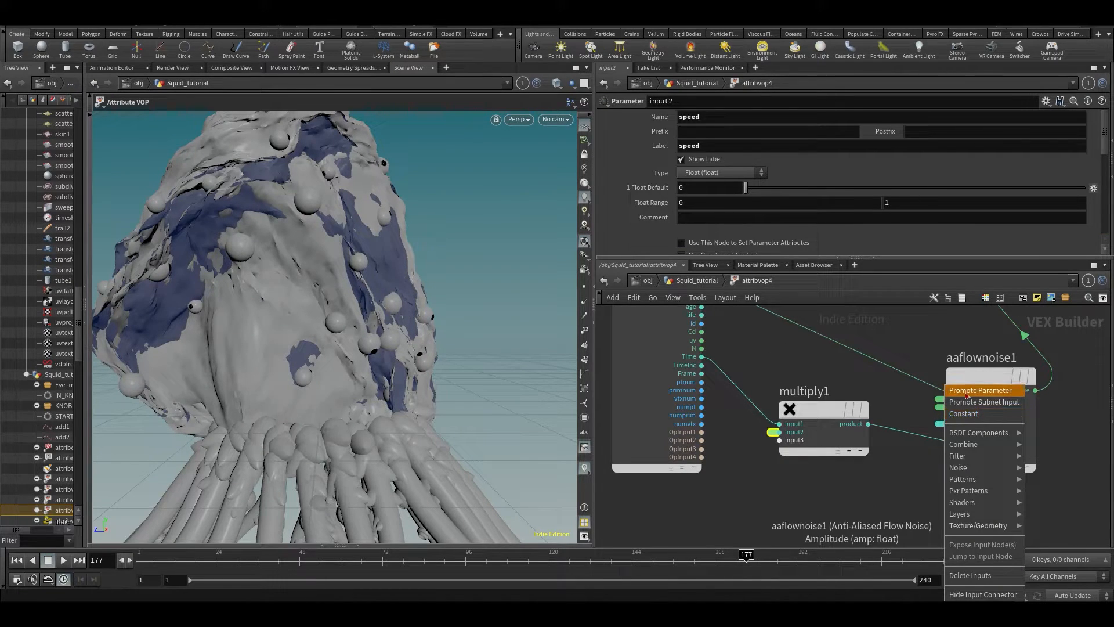
pyautogui.click(965, 394)
pyautogui.press('u')
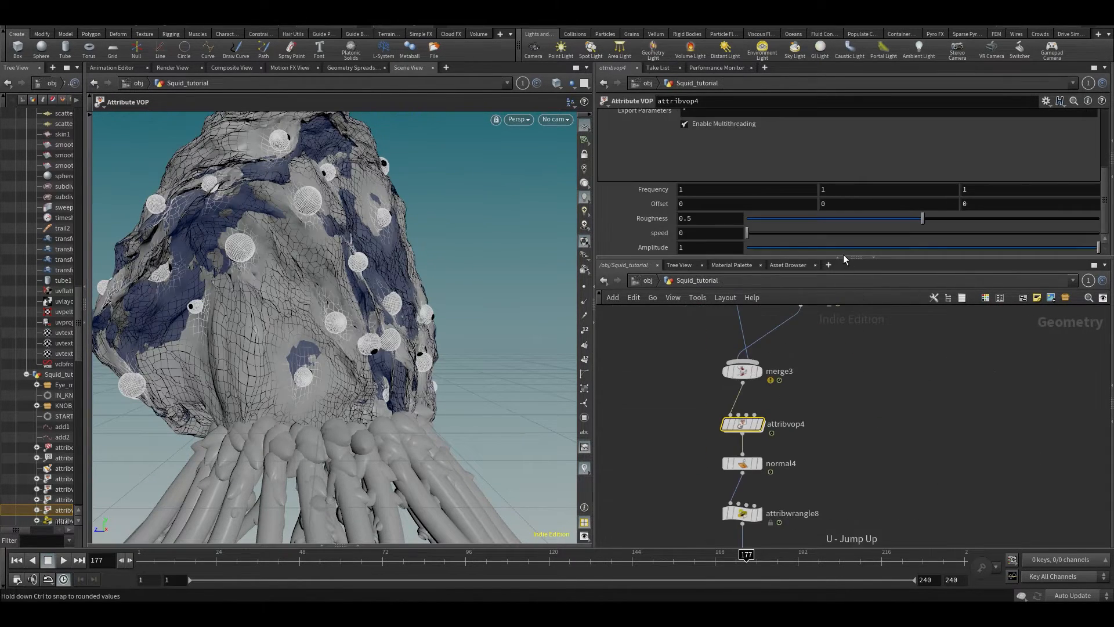
# Set attribvop4's amplitude to 0.03, all three frequency values to 6.5, roughness to 0.29 and speed to 0.205
pyautogui.moveTo(1063, 252); pyautogui.dragTo(949, 252)
pyautogui.moveTo(649, 193); pyautogui.dragTo(766, 191, button='middle')
pyautogui.moveTo(948, 249)
pyautogui.mouseDown()
pyautogui.moveTo(918, 252)
pyautogui.moveTo(929, 254)
pyautogui.mouseUp()
pyautogui.moveTo(670, 189); pyautogui.dragTo(719, 189, button='middle')
pyautogui.moveTo(763, 235); pyautogui.dragTo(819, 233)
# Play the animation to inspect the displaced squid from several sides, stop at frame 85 and save the scene
pyautogui.press('Up')
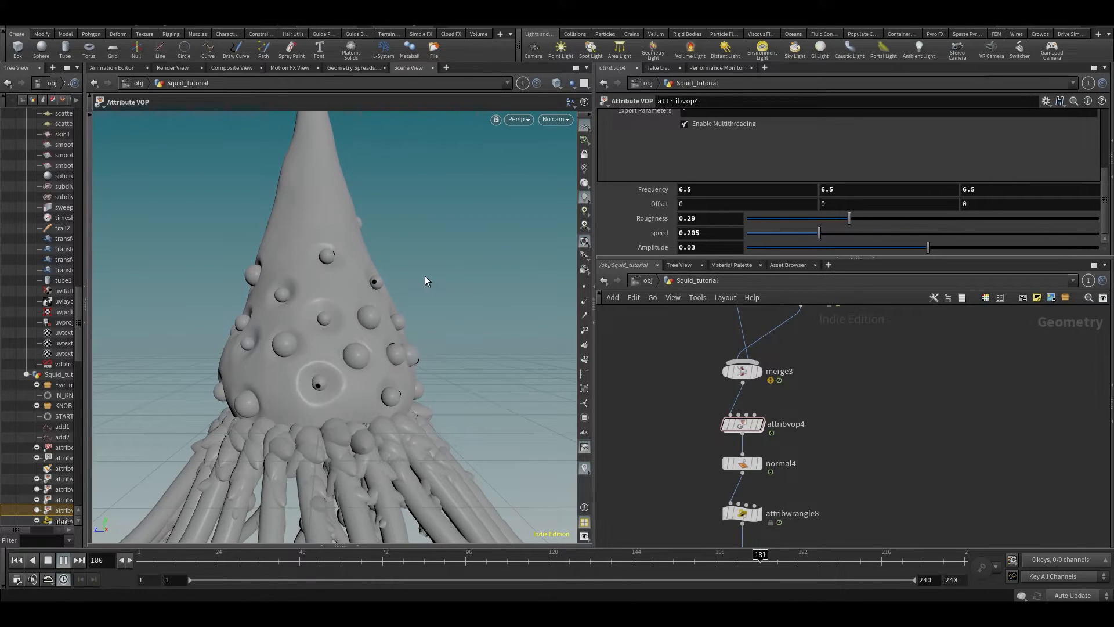
pyautogui.keyDown('alt'); pyautogui.moveTo(424, 277); pyautogui.dragTo(357, 353); pyautogui.keyUp('alt')
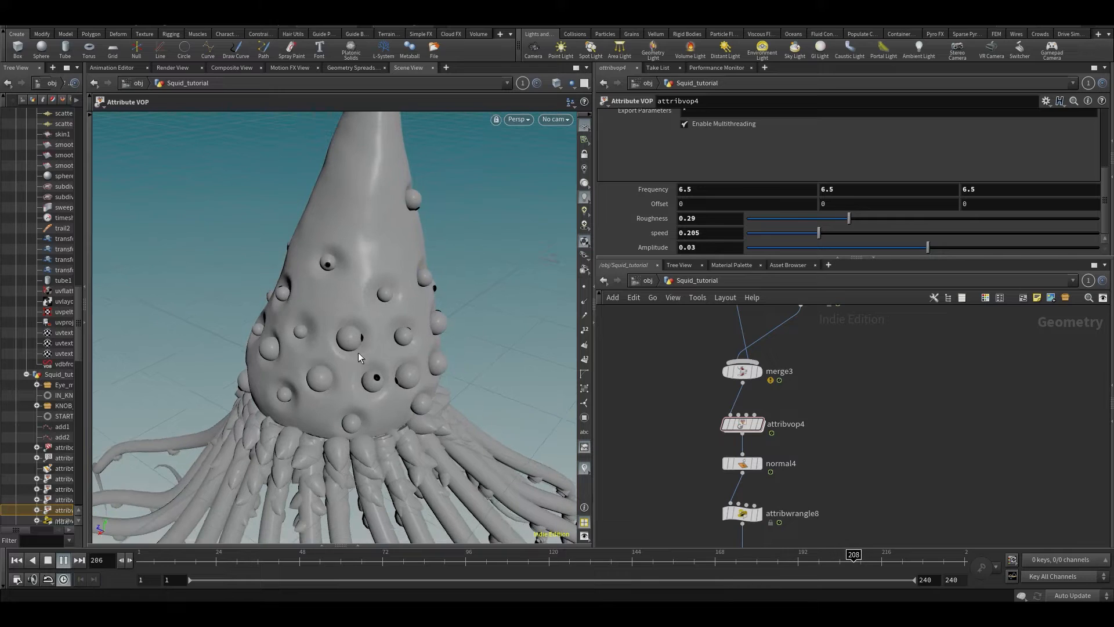
pyautogui.click(425, 560)
pyautogui.hotkey('ctrl', 's')
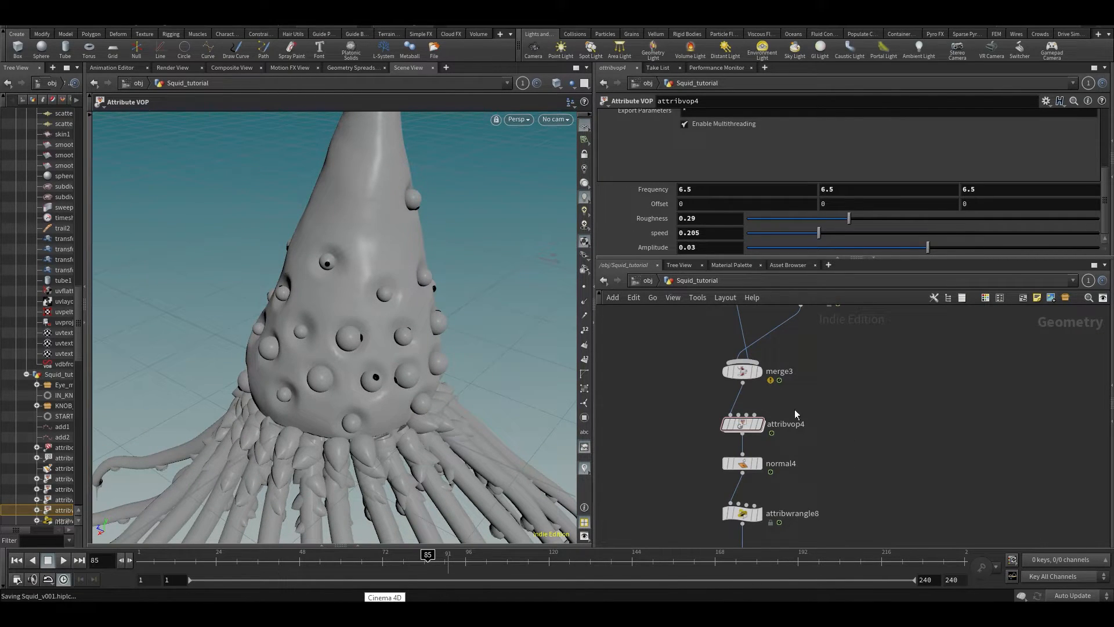
pyautogui.moveTo(805, 422); pyautogui.dragTo(845, 480, button='middle')
pyautogui.keyDown('alt'); pyautogui.moveTo(181, 304); pyautogui.dragTo(390, 255); pyautogui.keyUp('alt')
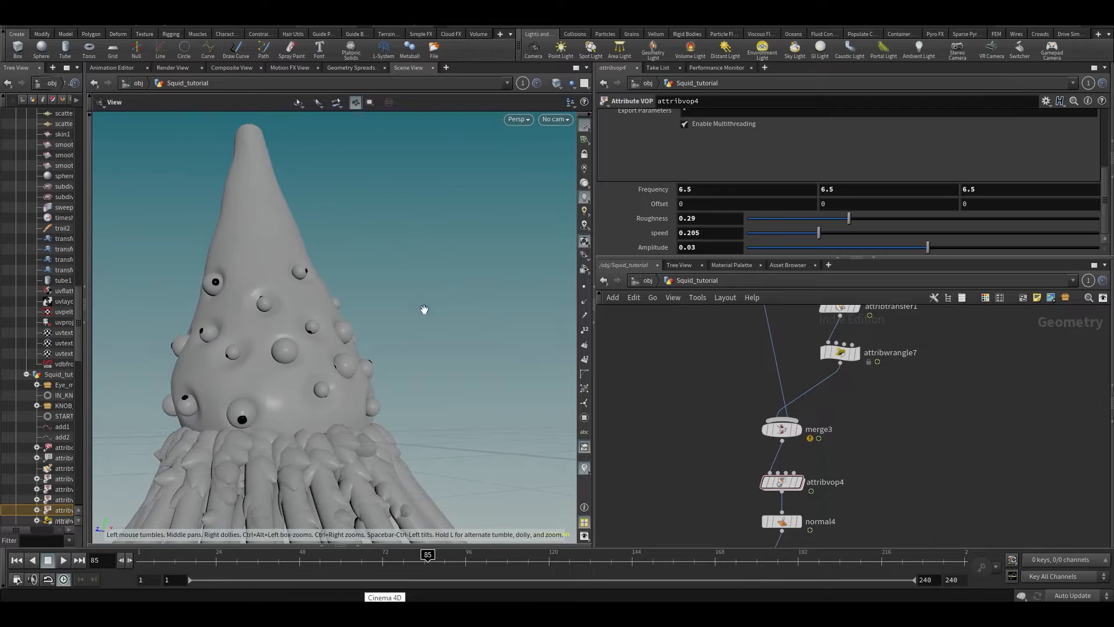
pyautogui.keyDown('alt'); pyautogui.moveTo(346, 314); pyautogui.dragTo(322, 321); pyautogui.keyUp('alt')
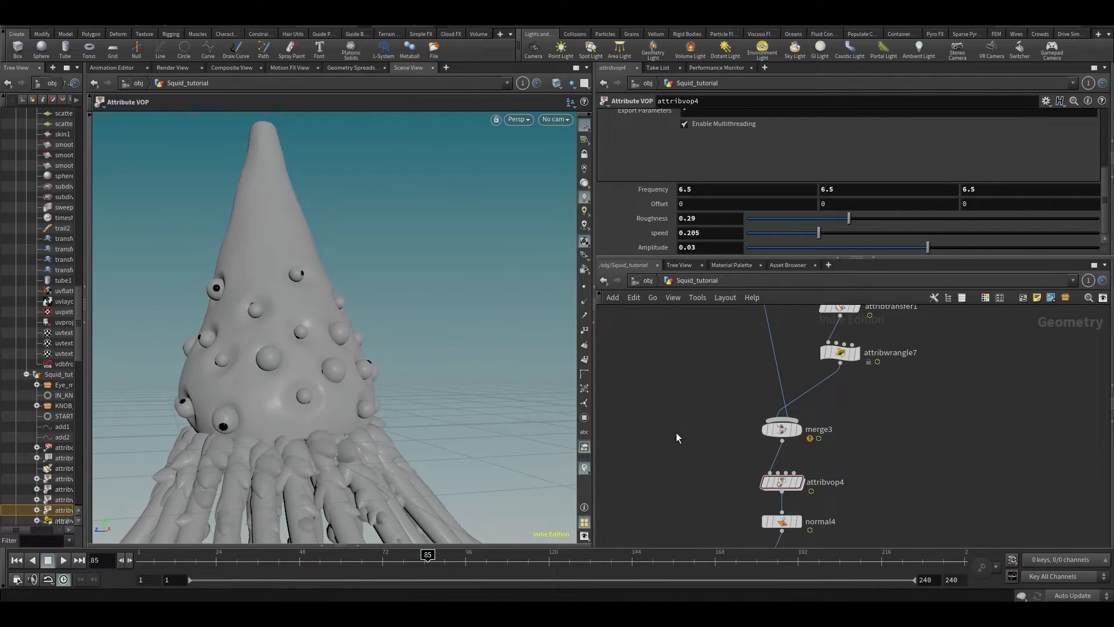
pyautogui.moveTo(676, 437); pyautogui.dragTo(699, 473, button='middle')
pyautogui.keyDown('alt'); pyautogui.moveTo(380, 295); pyautogui.dragTo(284, 290); pyautogui.keyUp('alt')
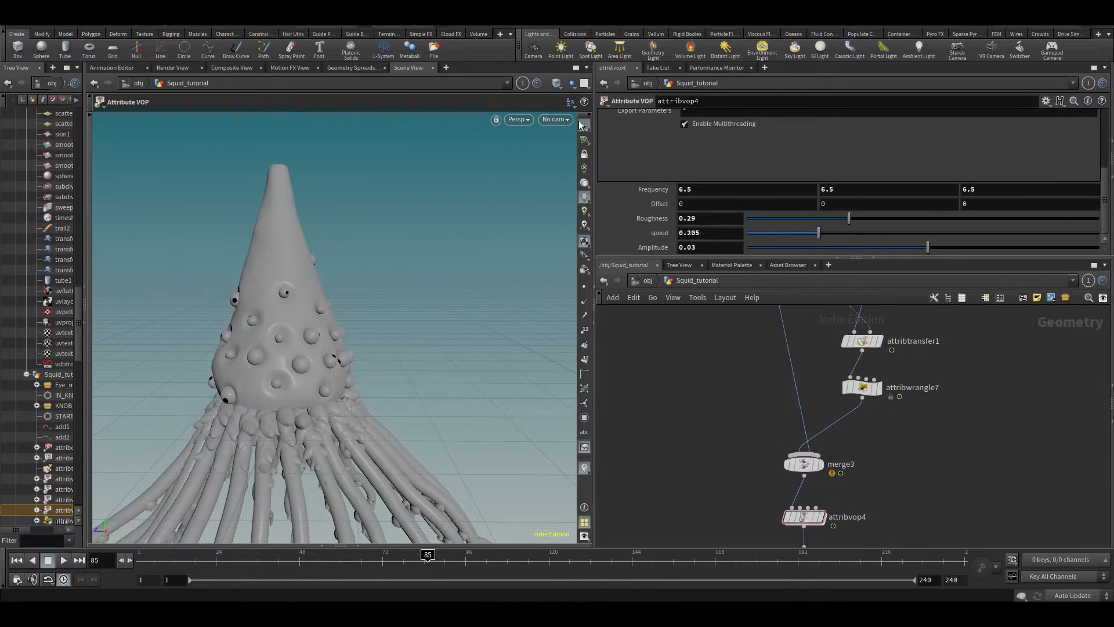
# Add a Null node fed by copytopoints5 and rename it OUT_EYES
pyautogui.moveTo(722, 412); pyautogui.dragTo(770, 467, button='middle')
pyautogui.scroll(-3, 748, 413)
pyautogui.scroll(3, 751, 455)
pyautogui.scroll(-3, 761, 433)
pyautogui.press('Tab')
pyautogui.write('null')
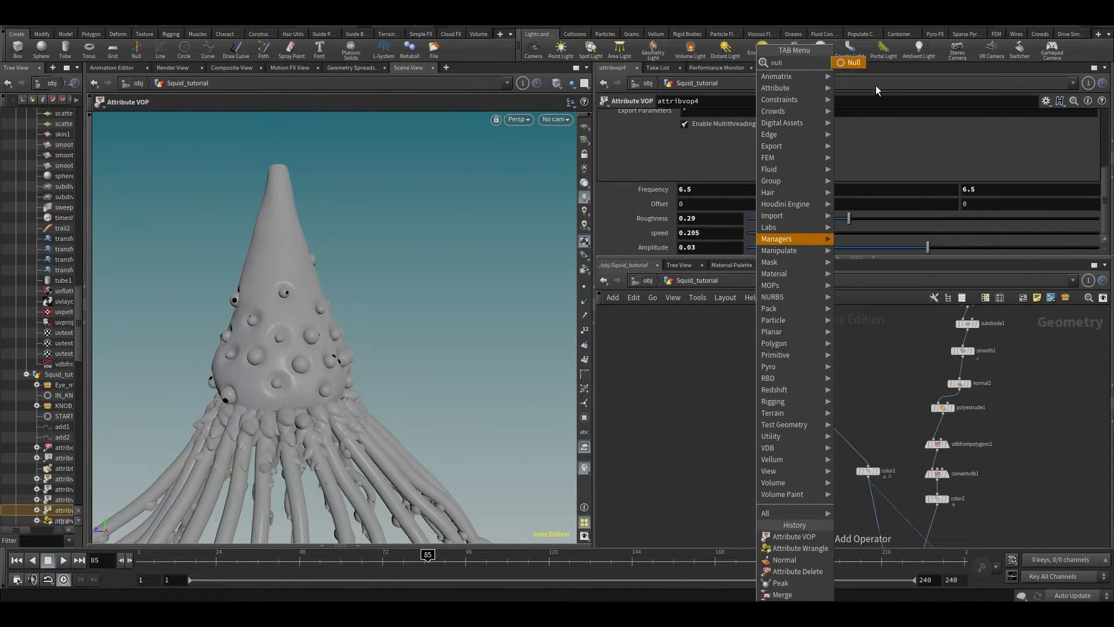
pyautogui.click(857, 65)
pyautogui.click(723, 455)
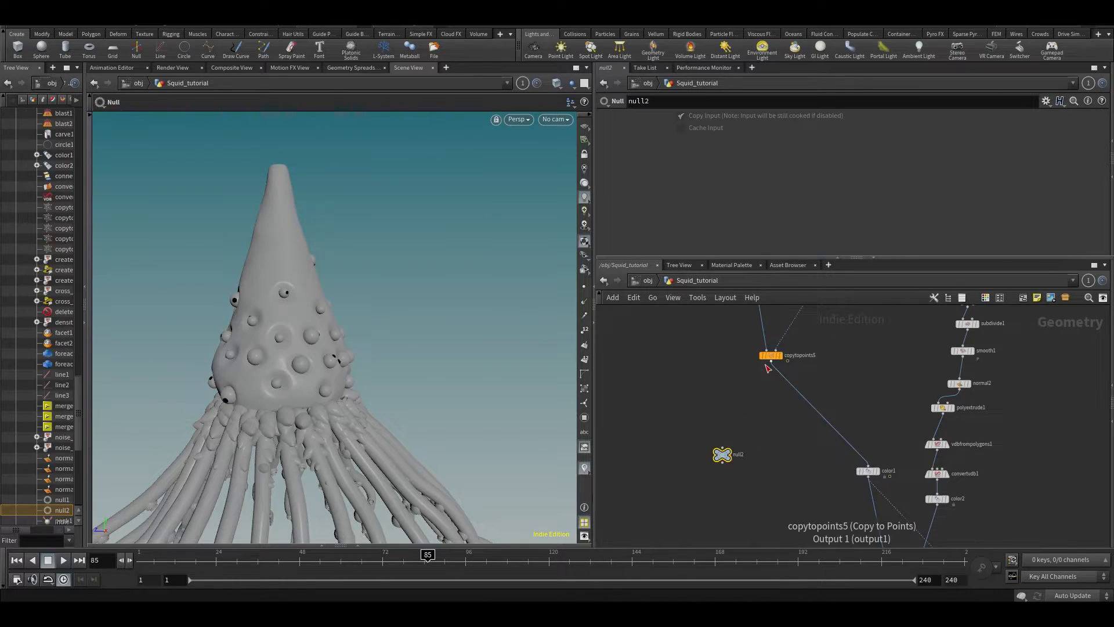
pyautogui.doubleClick(737, 454)
pyautogui.write('OUT_EYES')
pyautogui.press('Return')
# Cut the wire between color1 and merge3 so the eyes no longer feed the body's merge
pyautogui.moveTo(806, 468); pyautogui.dragTo(743, 331, button='middle')
pyautogui.press('y')
pyautogui.moveTo(758, 406); pyautogui.dragTo(820, 407)
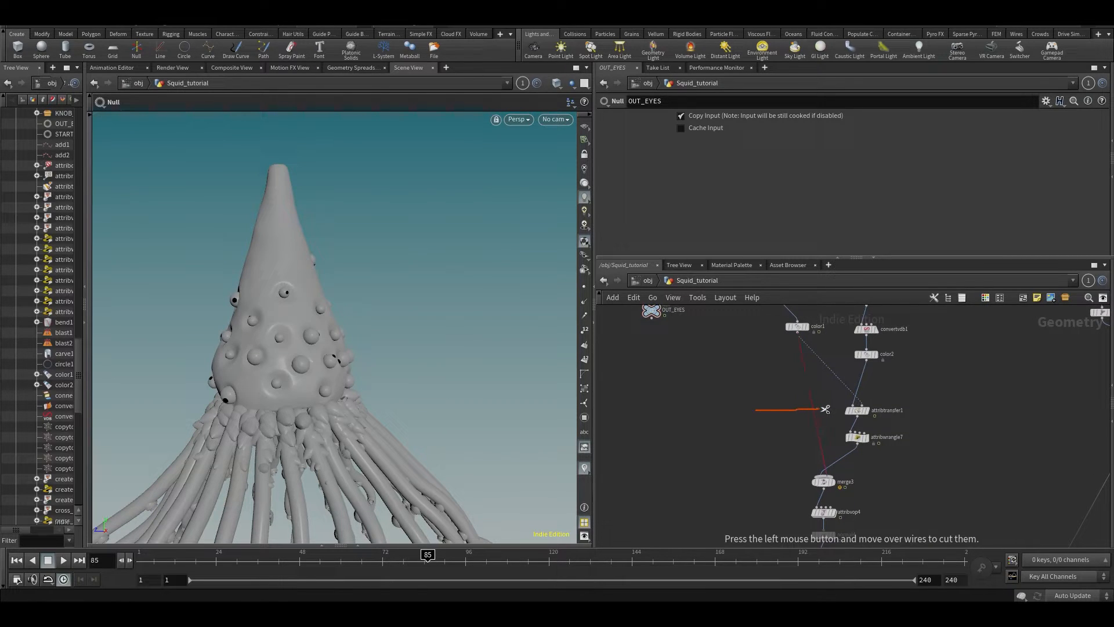
pyautogui.moveTo(765, 472)
pyautogui.mouseDown(button='middle')
pyautogui.moveTo(802, 422)
pyautogui.moveTo(806, 357)
pyautogui.moveTo(767, 469)
pyautogui.mouseUp(button='middle')
pyautogui.moveTo(785, 424); pyautogui.dragTo(815, 433, button='middle')
# Show OUT_EYES as a template and move the timeline to frame 110
pyautogui.moveTo(669, 316); pyautogui.dragTo(726, 464, button='middle')
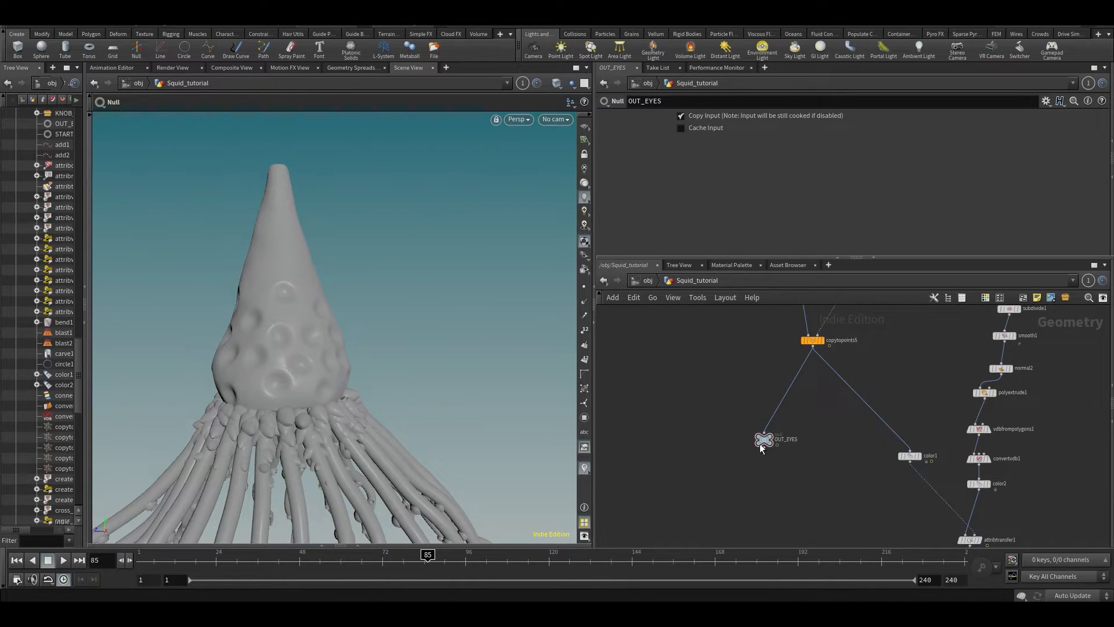
pyautogui.click(776, 455)
pyautogui.moveTo(296, 560); pyautogui.dragTo(514, 579)
# Delete the merge3 node so attribwrangle7 feeds attribvop4 directly
pyautogui.moveTo(823, 485); pyautogui.dragTo(721, 329, button='middle')
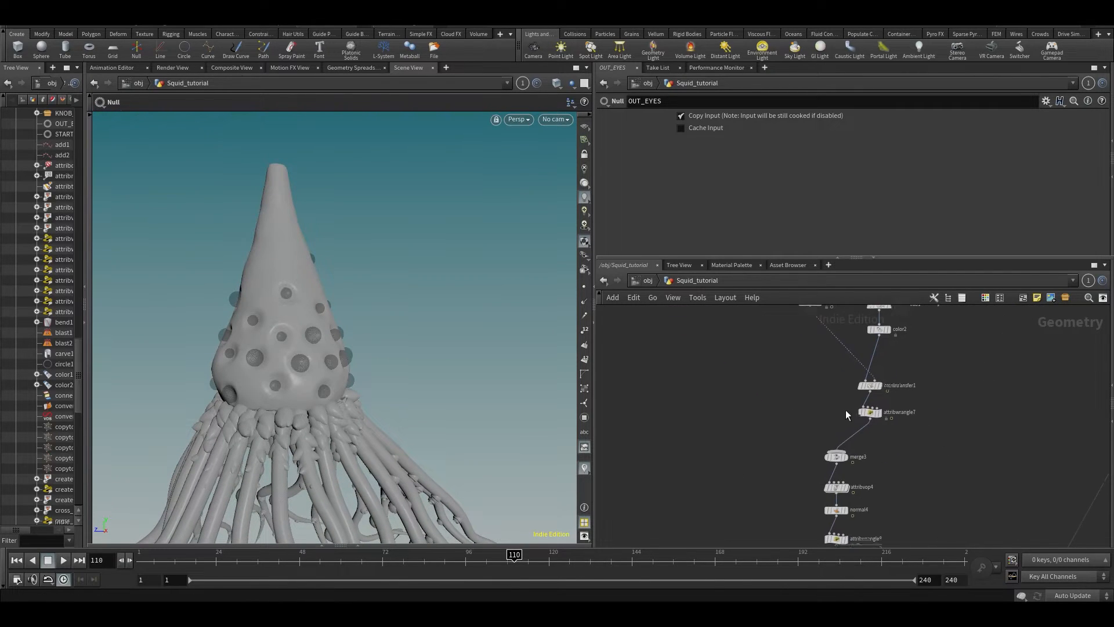
pyautogui.moveTo(837, 458); pyautogui.dragTo(865, 465)
pyautogui.press('Delete')
pyautogui.scroll(4, 791, 485)
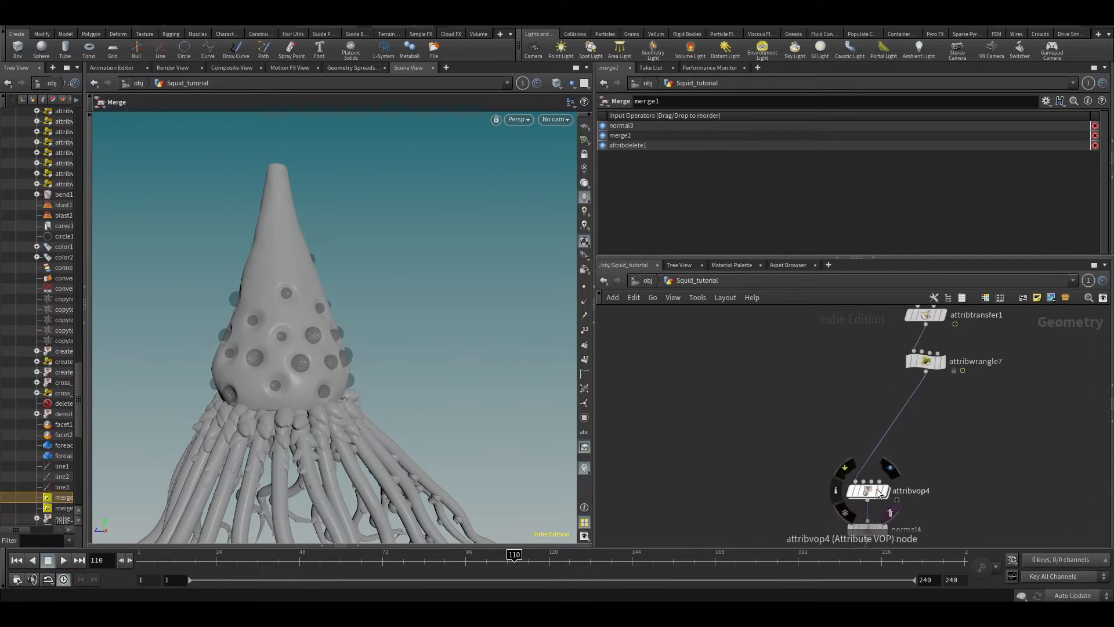
pyautogui.moveTo(955, 487); pyautogui.dragTo(883, 452, button='middle')
# Look inside attribvop4's noise network, return to the geometry level and rename the node flowy_noise
pyautogui.doubleClick(809, 441)
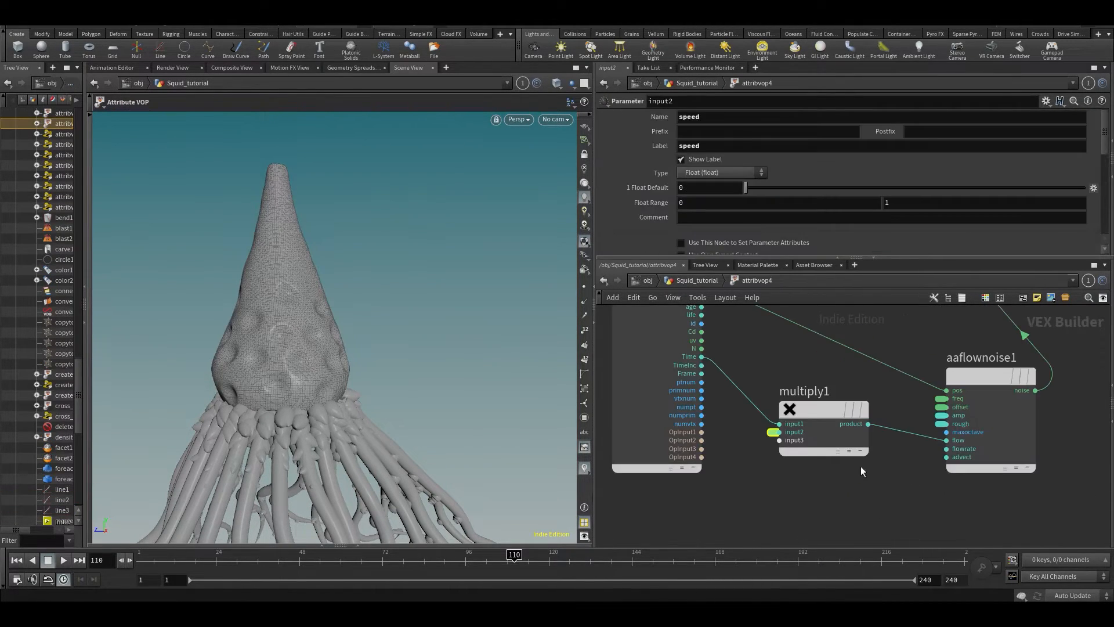
pyautogui.press('u')
pyautogui.doubleClick(858, 439)
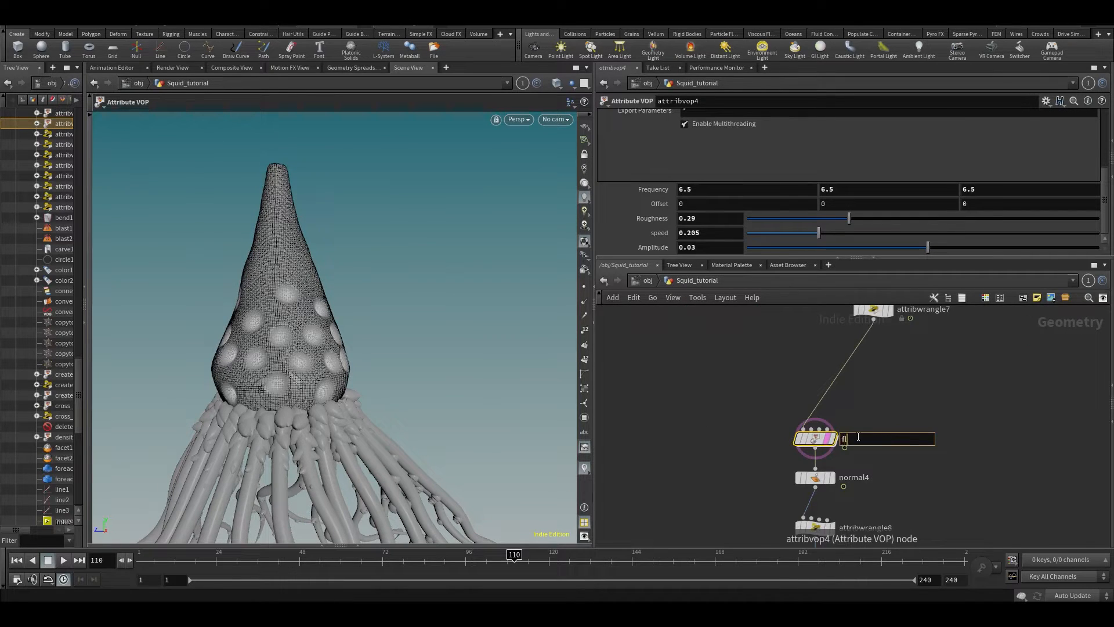
pyautogui.write('flowy_noise')
pyautogui.press('Return')
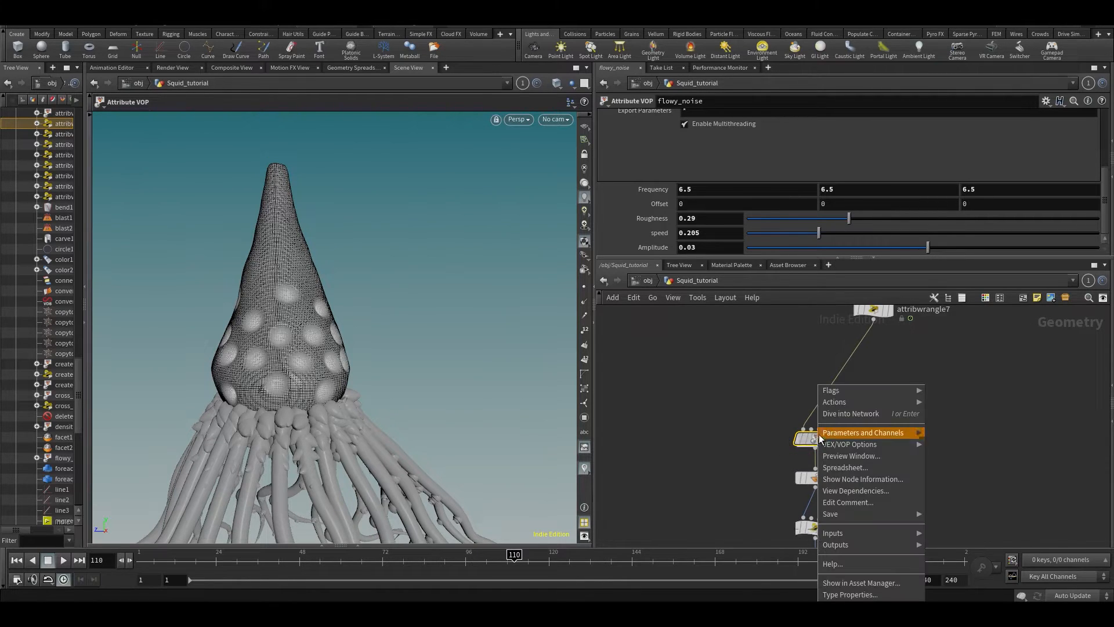
# Create a reference copy of flowy_noise and place it beside the original
pyautogui.moveTo(873, 402)
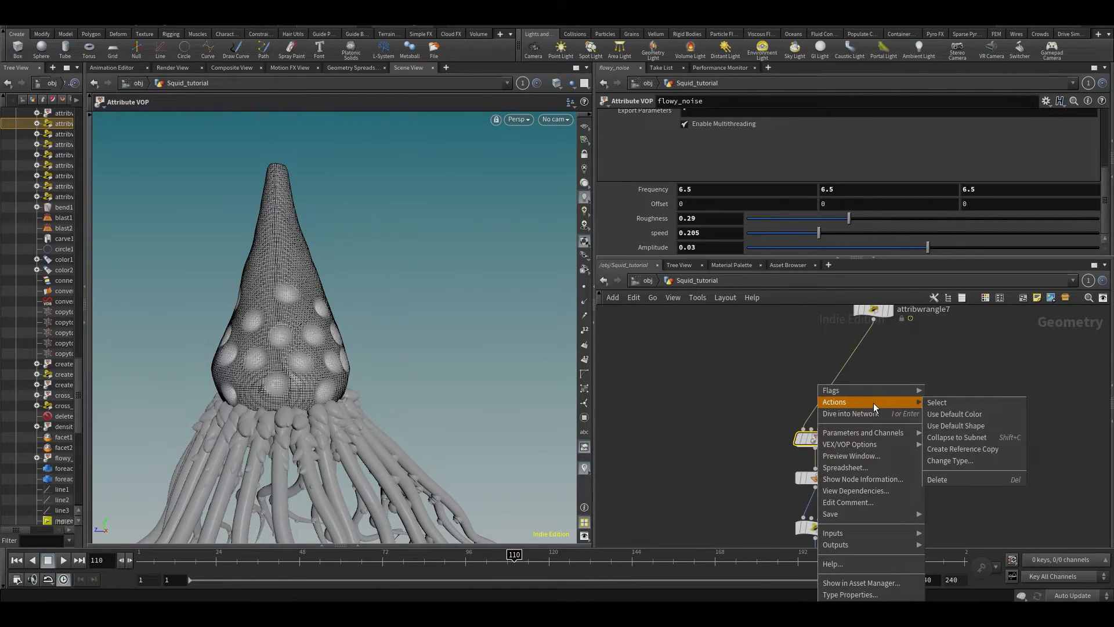
pyautogui.click(972, 448)
pyautogui.moveTo(897, 486); pyautogui.dragTo(726, 413)
pyautogui.scroll(3, 689, 193)
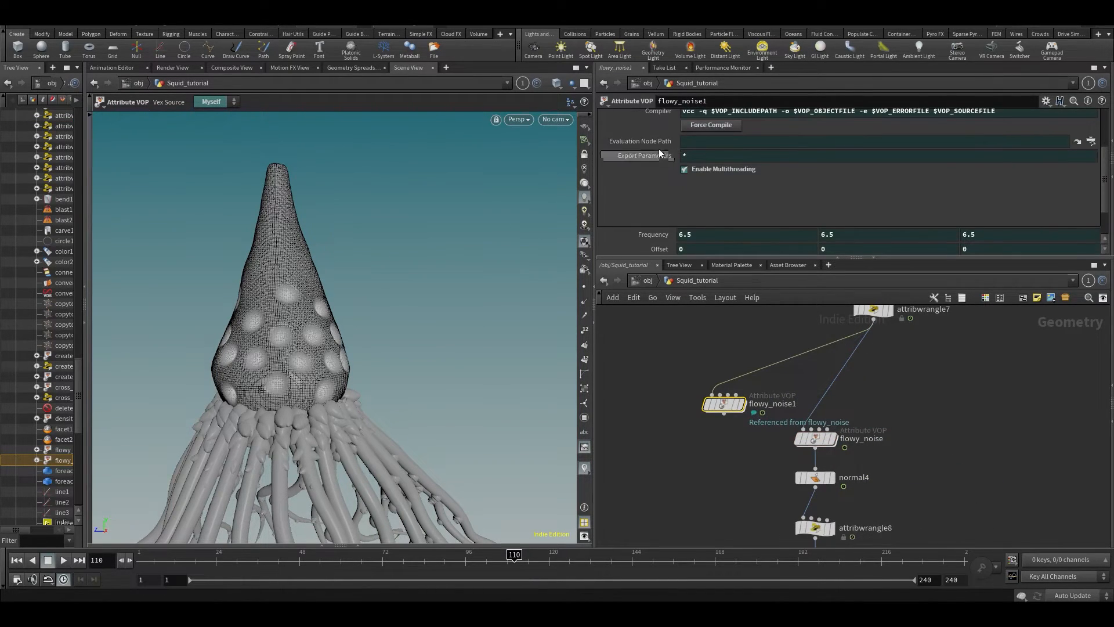
pyautogui.click(654, 235)
pyautogui.click(634, 237)
pyautogui.scroll(-2, 660, 412)
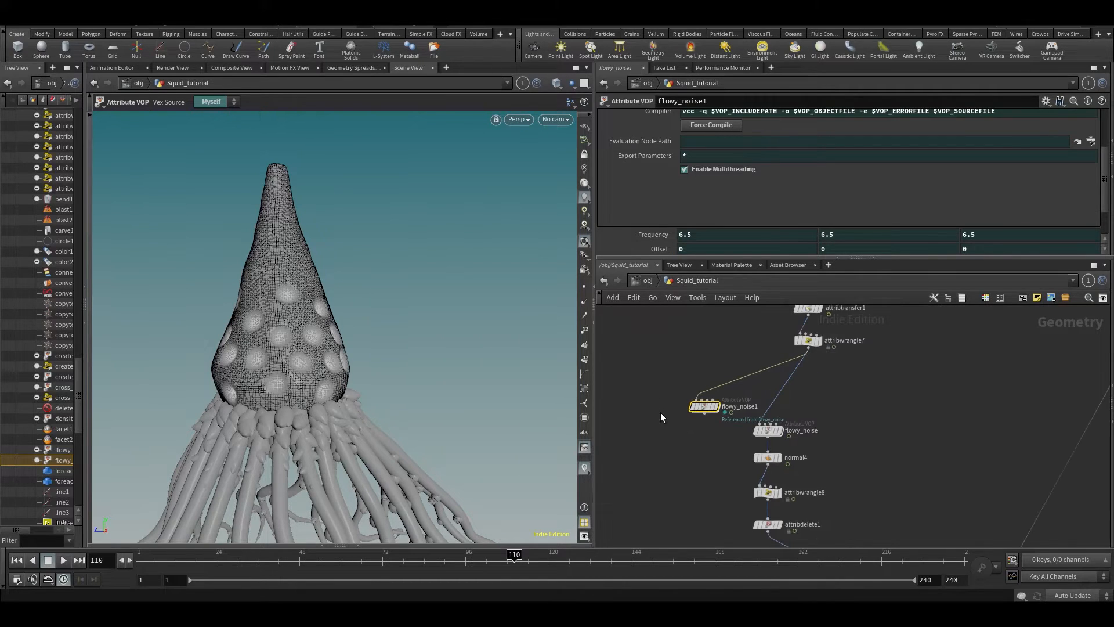
pyautogui.rightClick(660, 236)
pyautogui.moveTo(687, 359)
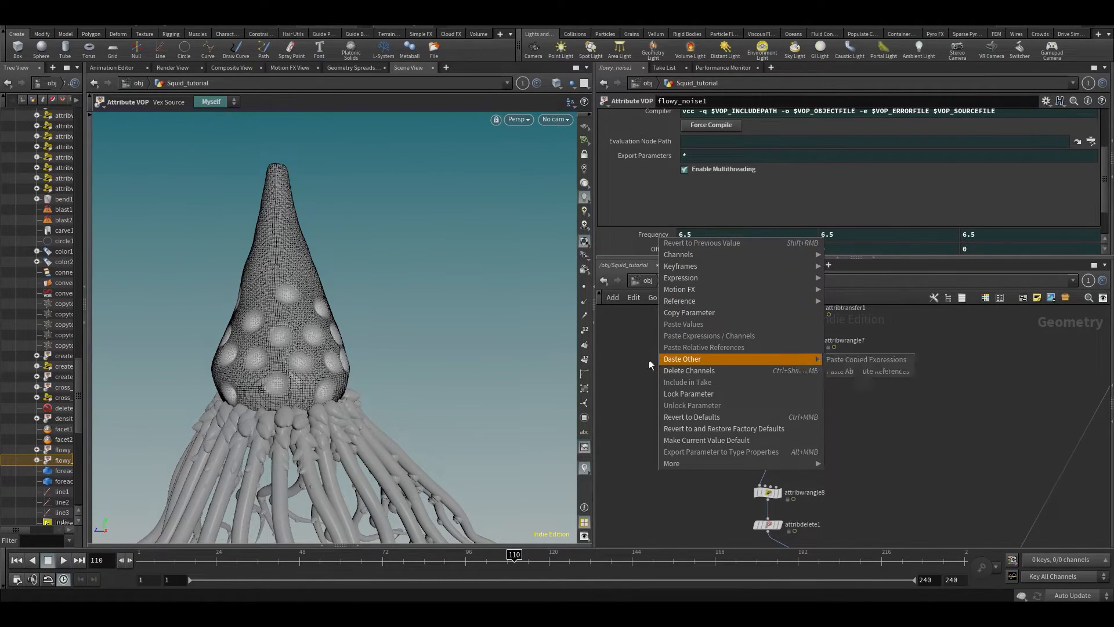
pyautogui.click(648, 362)
# Move the flowy_noise1 reference copy up to the eye branch and insert it between copytopoints5 and OUT_EYES
pyautogui.scroll(-2, 647, 363)
pyautogui.moveTo(646, 363); pyautogui.dragTo(708, 413, button='middle')
pyautogui.moveTo(712, 397); pyautogui.dragTo(765, 461)
pyautogui.moveTo(718, 406); pyautogui.dragTo(757, 472, button='middle')
pyautogui.moveTo(790, 524); pyautogui.dragTo(705, 355)
pyautogui.moveTo(749, 474); pyautogui.dragTo(718, 435, button='middle')
# Display OUT_EYES, play the eyes' motion briefly and save the scene
pyautogui.click(671, 323)
pyautogui.press('Up')
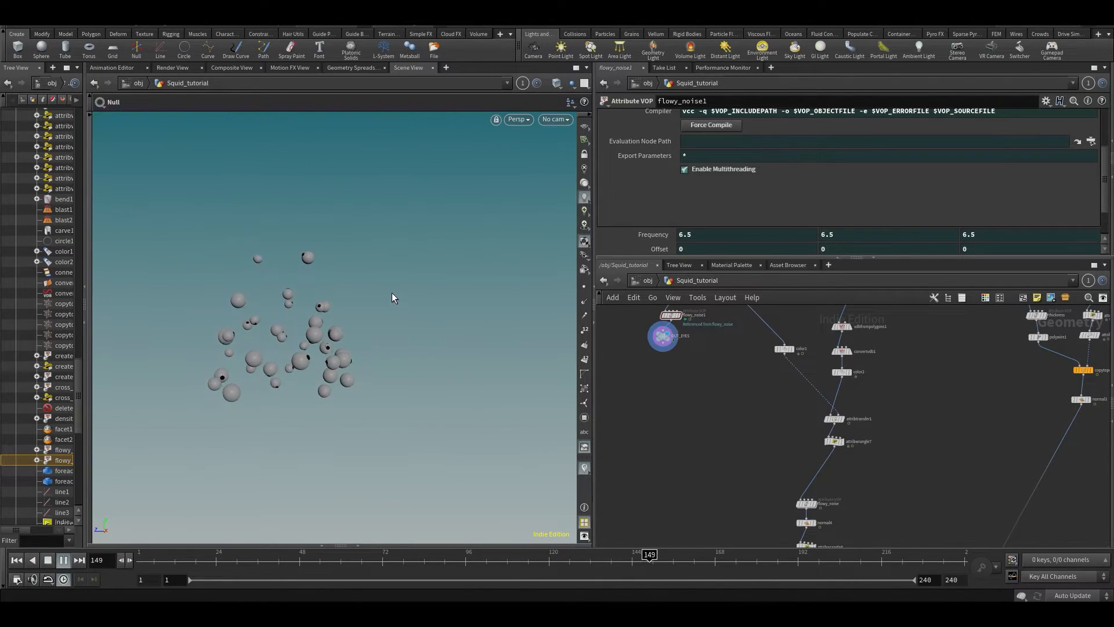
pyautogui.press('Up')
pyautogui.moveTo(639, 420); pyautogui.dragTo(654, 363, button='middle')
pyautogui.scroll(-2, 655, 365)
pyautogui.moveTo(819, 518); pyautogui.dragTo(812, 450, button='middle')
pyautogui.hotkey('ctrl', 's')
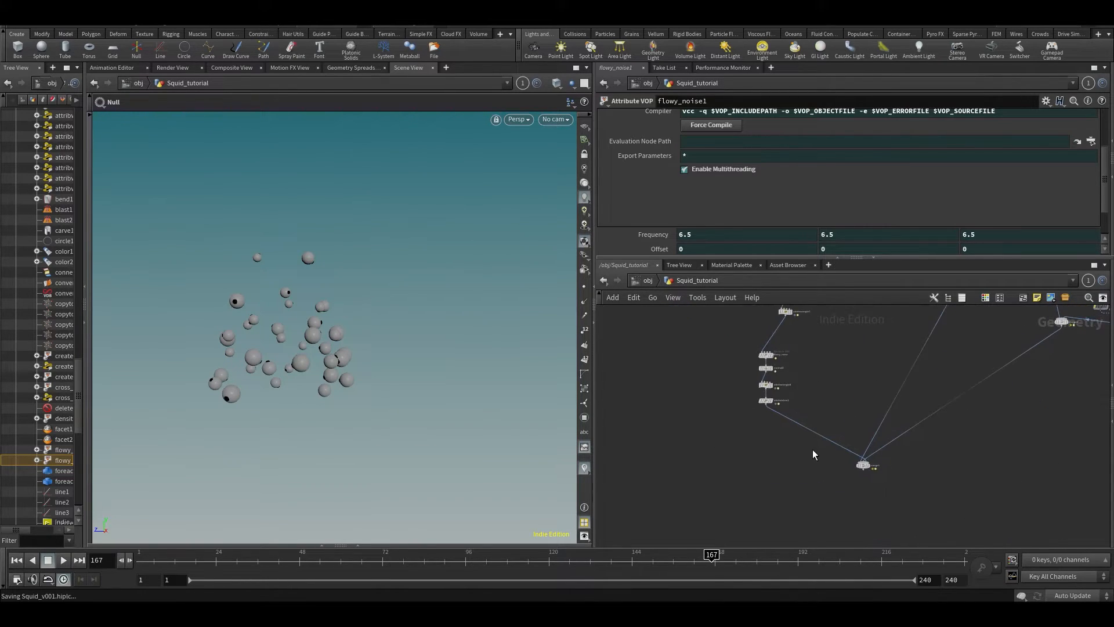
# Display merge1 and place an Output node below it
pyautogui.click(875, 456)
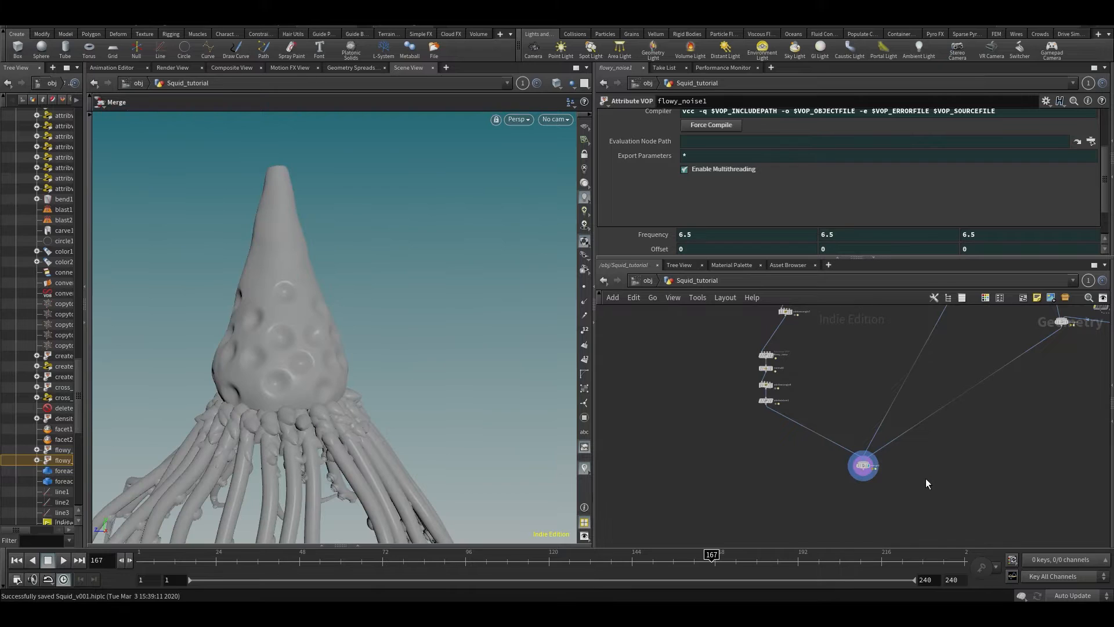
pyautogui.press('Tab')
pyautogui.write('output')
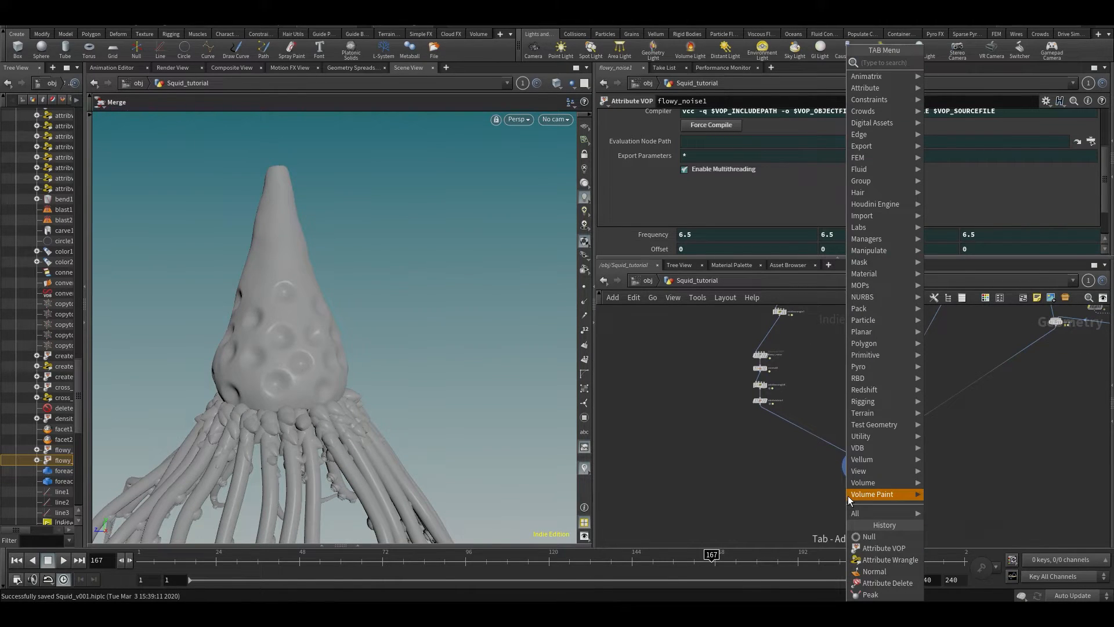
pyautogui.press('Return')
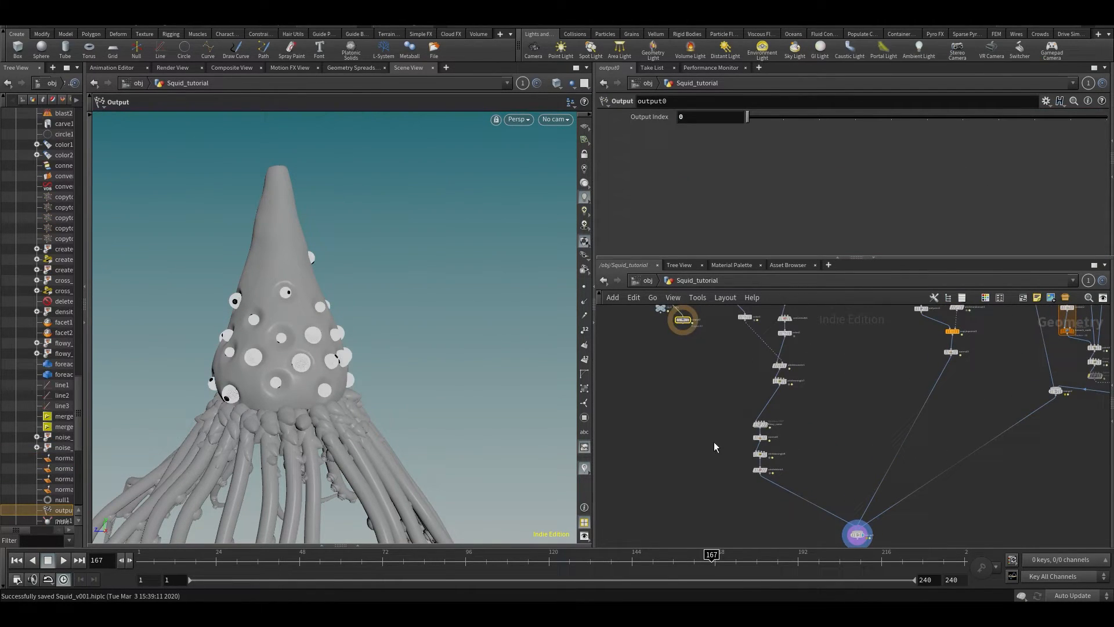
pyautogui.scroll(-2, 686, 349)
pyautogui.moveTo(683, 325); pyautogui.dragTo(830, 543)
# Connect merge1 to the Output node and display the Output node
pyautogui.click(827, 482)
pyautogui.click(834, 538)
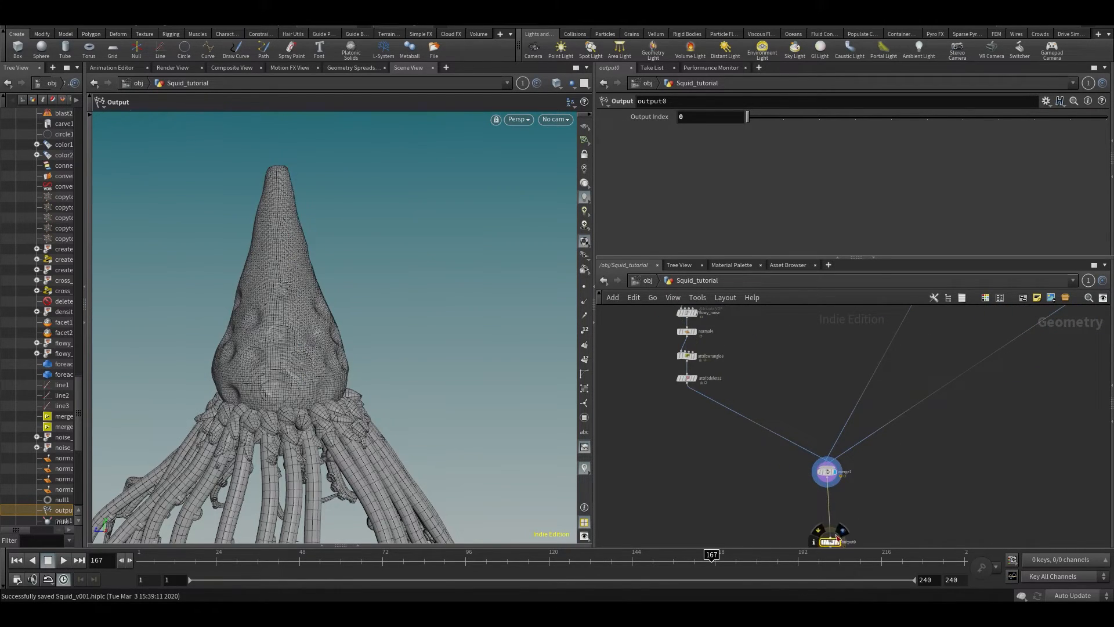
pyautogui.click(842, 528)
pyautogui.moveTo(627, 325); pyautogui.dragTo(739, 549, button='middle')
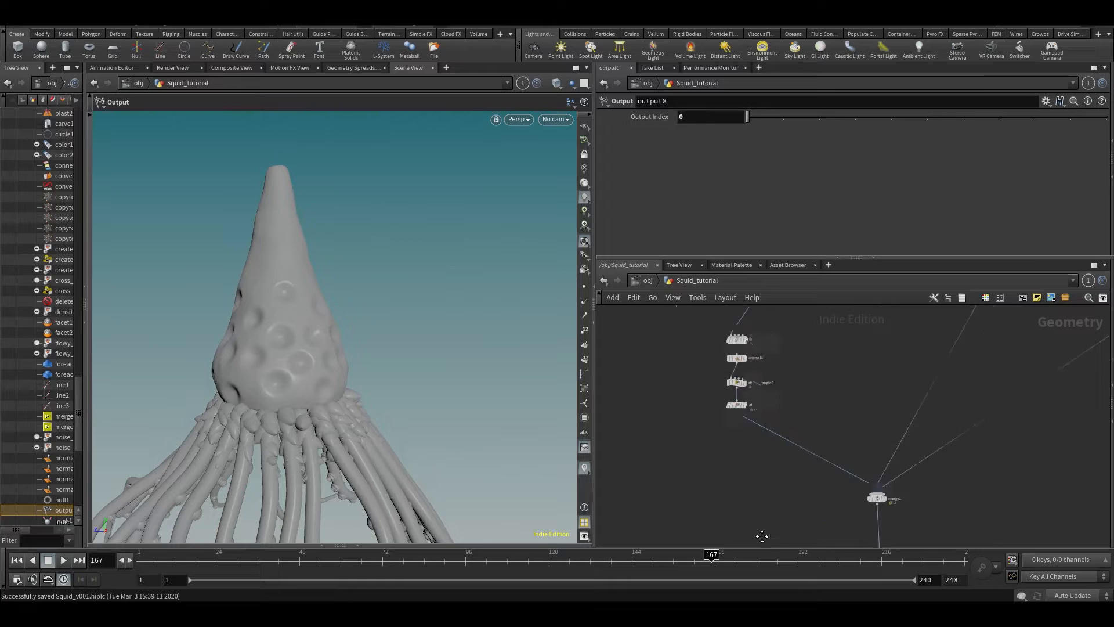
# Copy the OUT_EYES null at the end of the eye branch to the clipboard
pyautogui.moveTo(673, 367); pyautogui.dragTo(704, 551, button='middle')
pyautogui.scroll(3, 699, 546)
pyautogui.moveTo(694, 493); pyautogui.dragTo(704, 469, button='middle')
pyautogui.moveTo(707, 492); pyautogui.dragTo(789, 458)
pyautogui.hotkey('ctrl', 'c')
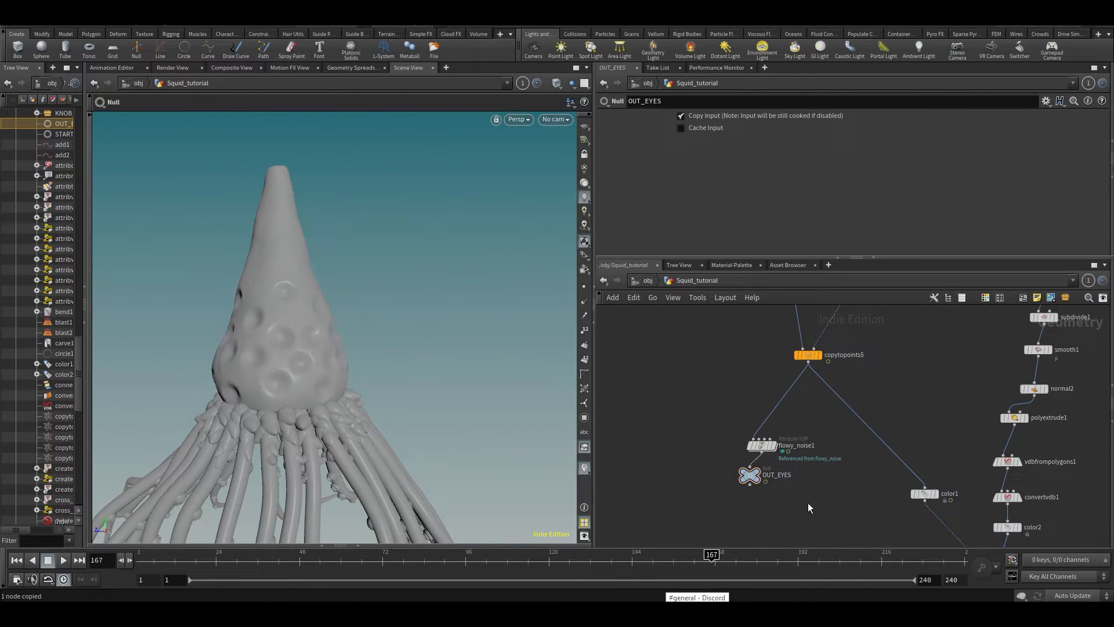
# Create a Geometry object named EYES at the object level and place it directly beneath Squid_tutorial
pyautogui.press('u')
pyautogui.press('Tab')
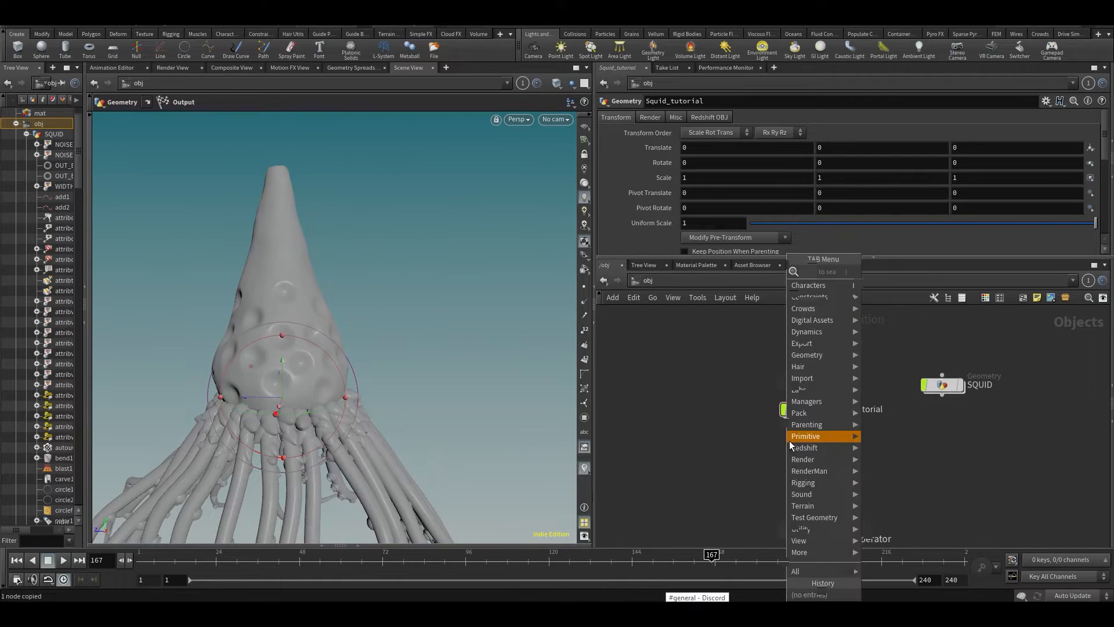
pyautogui.moveTo(809, 354)
pyautogui.click(899, 273)
pyautogui.click(815, 460)
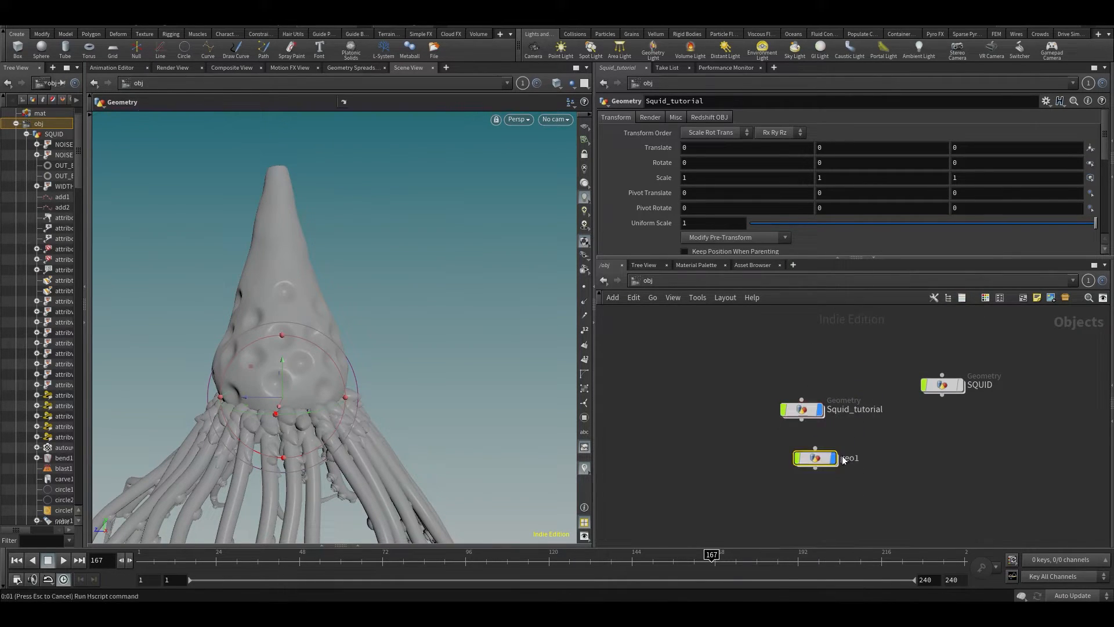
pyautogui.doubleClick(850, 458)
pyautogui.write('EYES')
pyautogui.press('Return')
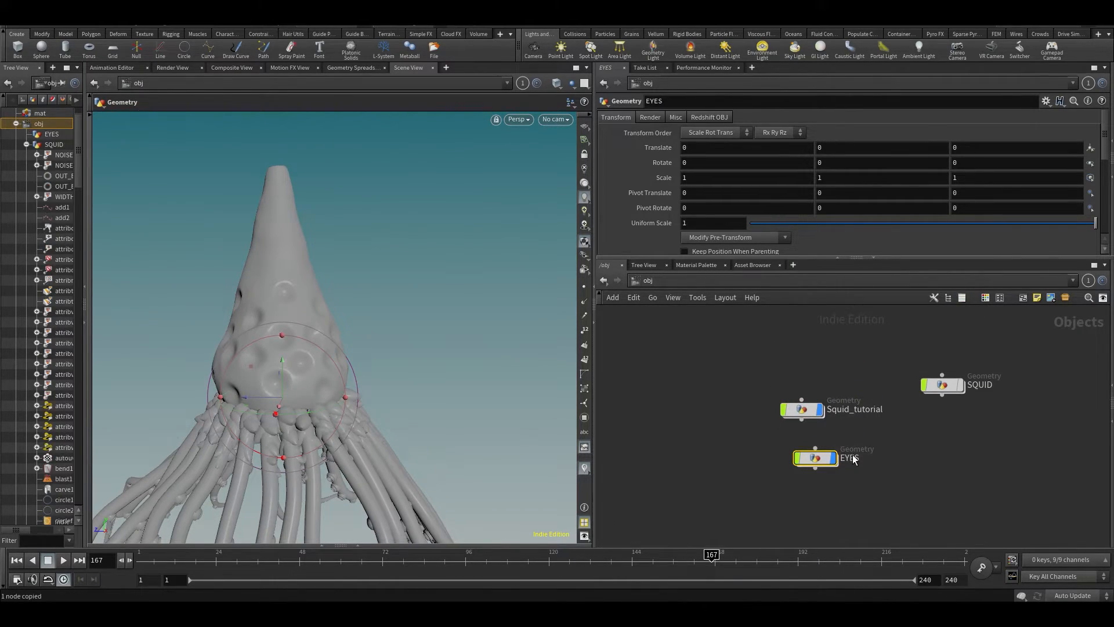
pyautogui.moveTo(826, 459); pyautogui.dragTo(812, 449)
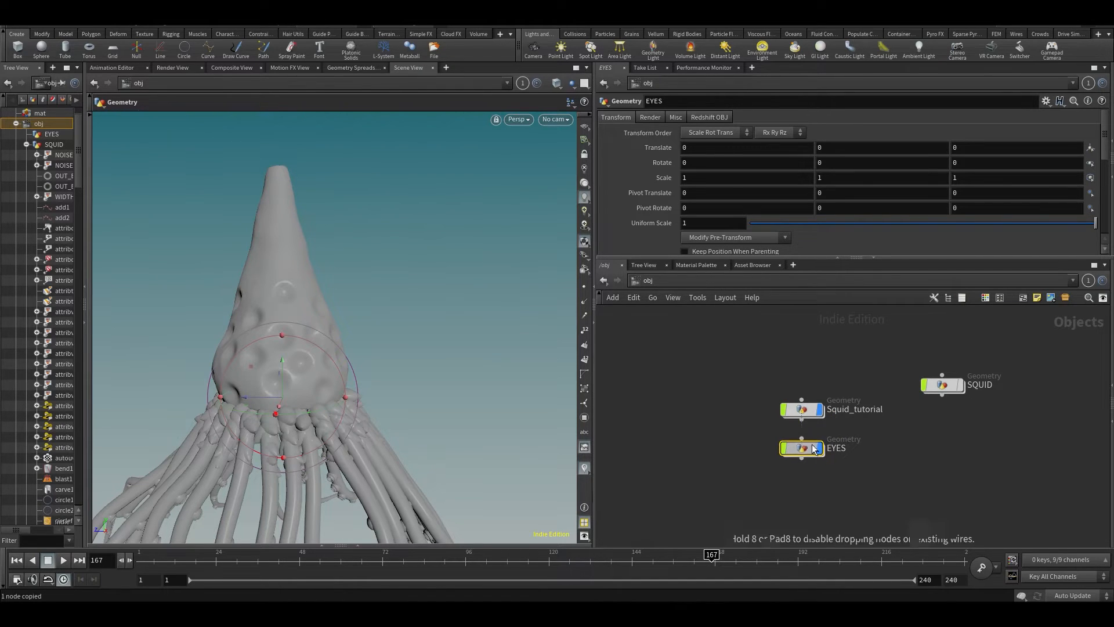
# Inside EYES, add an Object Merge that loads /obj/Squid_tutorial/OUT_EYES and change its Transform mode
pyautogui.doubleClick(812, 449)
pyautogui.press('Tab')
pyautogui.write('object')
pyautogui.press('Return')
pyautogui.click(804, 437)
pyautogui.click(718, 145)
pyautogui.hotkey('ctrl', 'v')
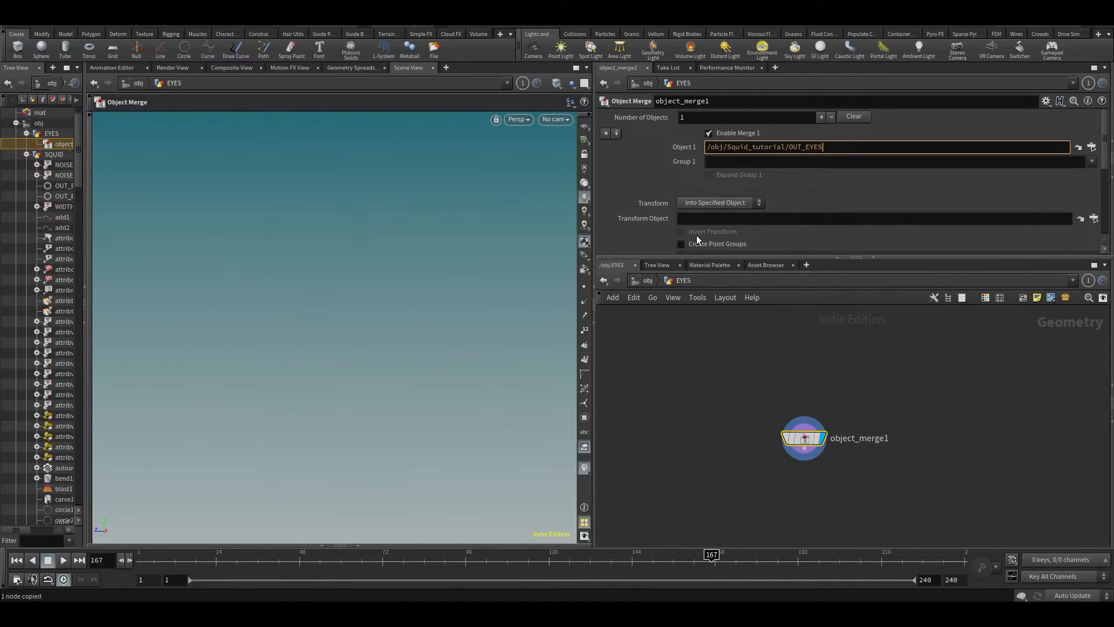
pyautogui.press('Return')
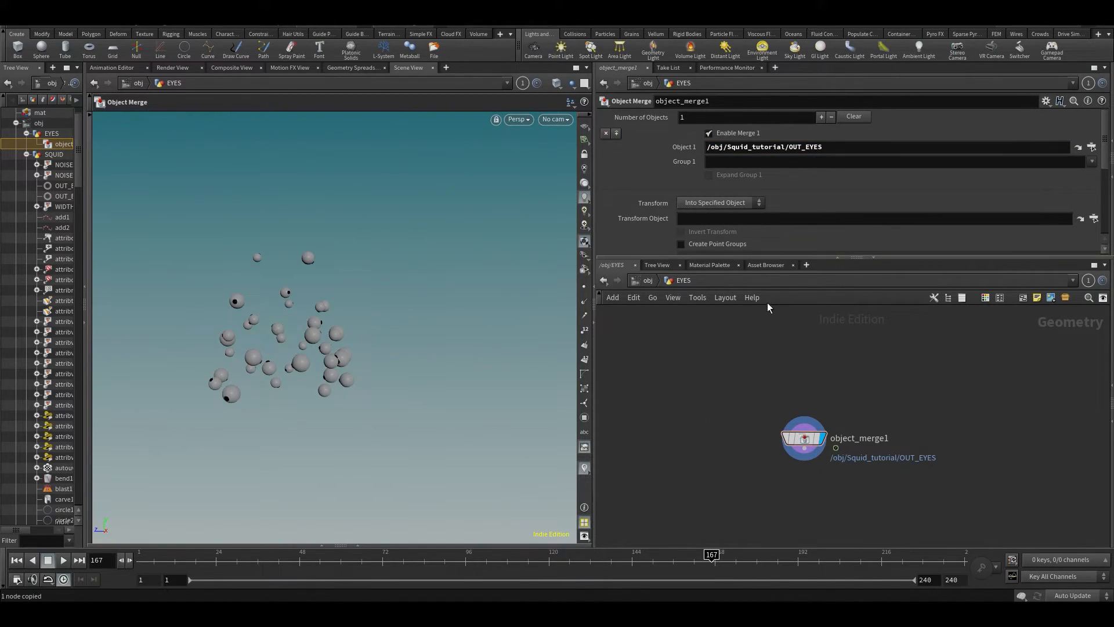
pyautogui.click(721, 203)
pyautogui.click(719, 223)
# Return to the object level, play the squid's motion together with its eyes, and save the scene
pyautogui.press('u')
pyautogui.click(820, 502)
pyautogui.moveTo(424, 379)
pyautogui.keyDown('alt'); pyautogui.mouseDown()
pyautogui.moveTo(447, 381)
pyautogui.moveTo(413, 372)
pyautogui.mouseUp(); pyautogui.keyUp('alt')
pyautogui.press('Up')
pyautogui.keyDown('alt'); pyautogui.moveTo(333, 350); pyautogui.dragTo(368, 283, button='middle'); pyautogui.keyUp('alt')
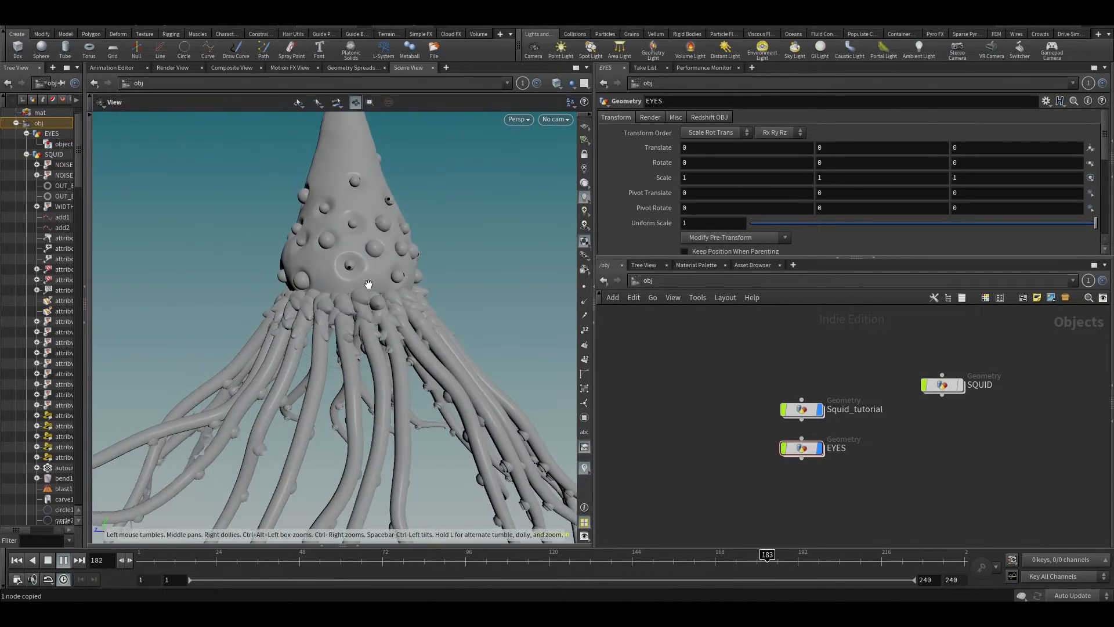
pyautogui.click(422, 564)
pyautogui.hotkey('ctrl', 's')
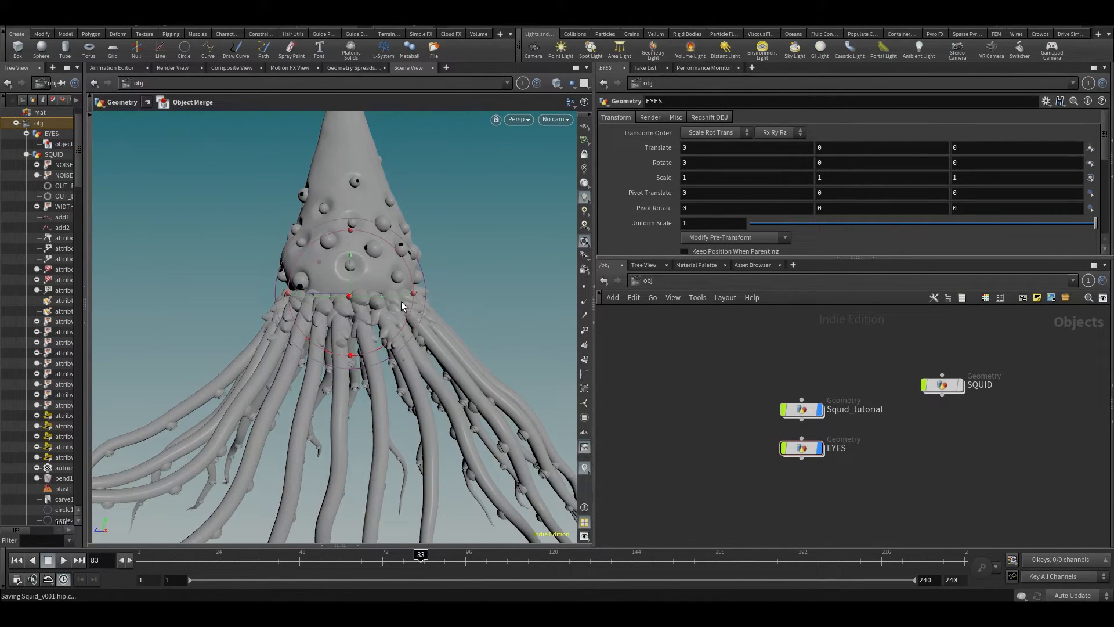
pyautogui.keyDown('alt'); pyautogui.moveTo(373, 287); pyautogui.dragTo(346, 326); pyautogui.keyUp('alt')
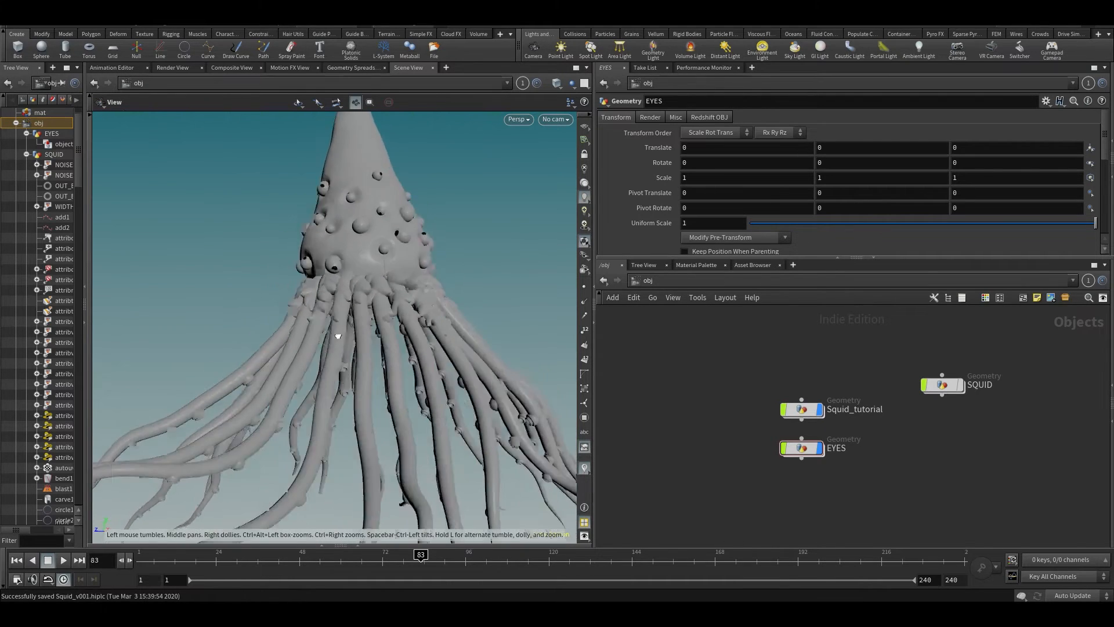
pyautogui.keyDown('alt'); pyautogui.moveTo(347, 326); pyautogui.dragTo(302, 348, button='middle'); pyautogui.keyUp('alt')
pyautogui.scroll(2, 843, 433)
# Go back into the Squid_tutorial network and copy the flowy_noise node
pyautogui.doubleClick(814, 406)
pyautogui.moveTo(814, 408); pyautogui.dragTo(795, 401, button='middle')
pyautogui.scroll(-3, 795, 401)
pyautogui.moveTo(867, 430); pyautogui.dragTo(815, 360, button='middle')
pyautogui.moveTo(792, 451); pyautogui.dragTo(732, 303, button='middle')
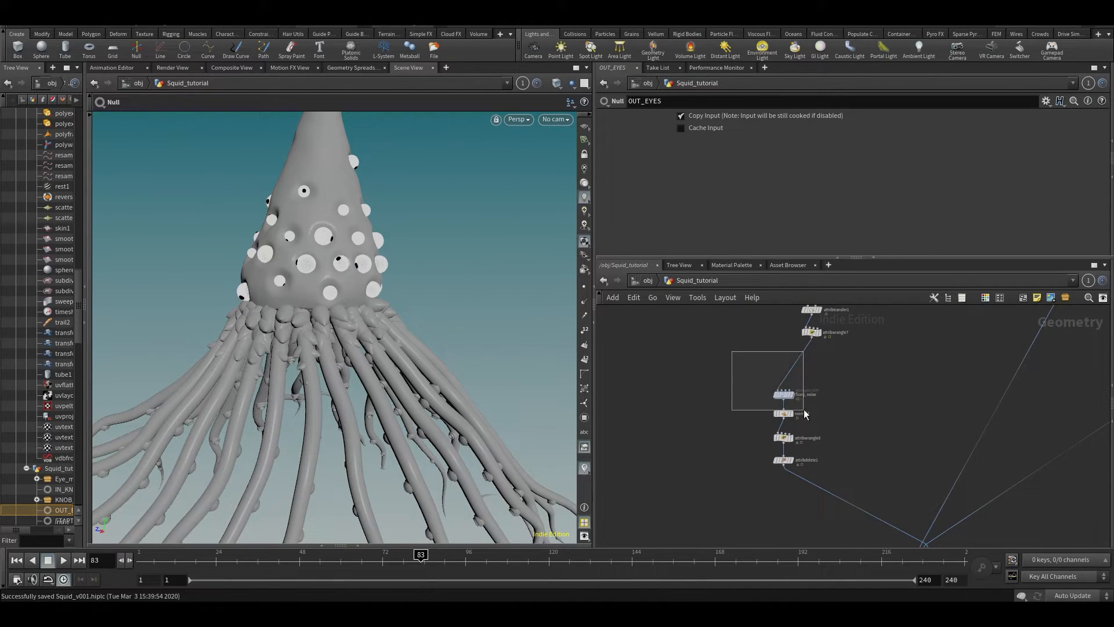
pyautogui.moveTo(805, 414); pyautogui.dragTo(806, 415)
pyautogui.scroll(2, 812, 388)
pyautogui.hotkey('ctrl', 'c')
# Paste the flow noise copy, insert it between merge1 and output0, and display it
pyautogui.moveTo(850, 485); pyautogui.dragTo(844, 328, button='middle')
pyautogui.moveTo(906, 539); pyautogui.dragTo(855, 401, button='middle')
pyautogui.scroll(2, 856, 400)
pyautogui.hotkey('ctrl', 'v')
pyautogui.moveTo(962, 376); pyautogui.dragTo(954, 359)
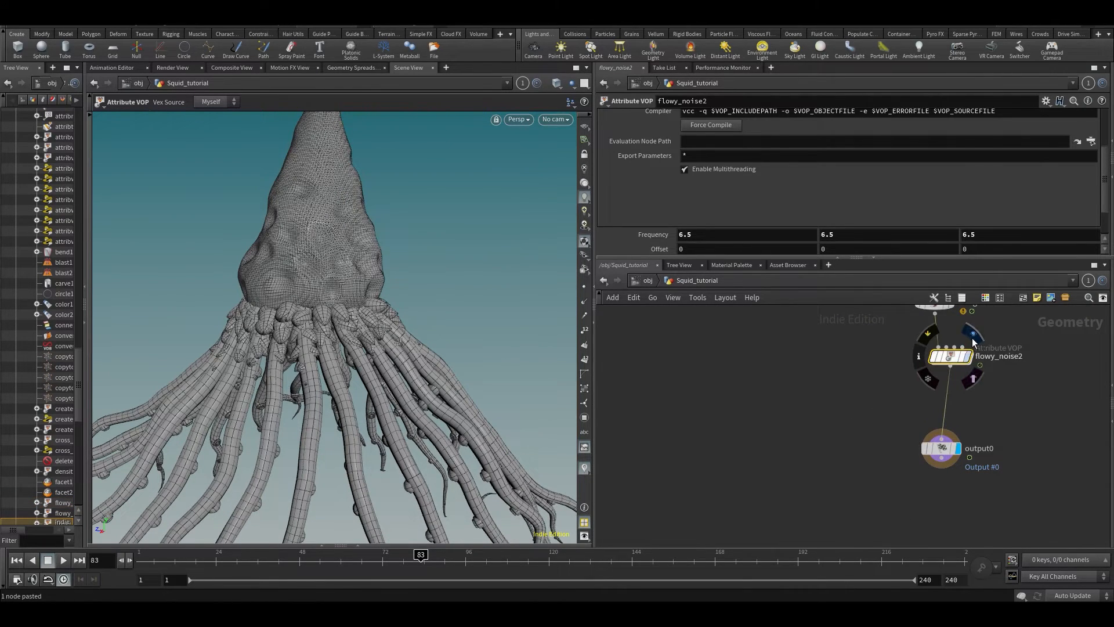
pyautogui.click(967, 355)
# Try a higher Roughness of 0.444 on flowy_noise2, restore it to 0.29, and delete the node
pyautogui.scroll(-2, 753, 232)
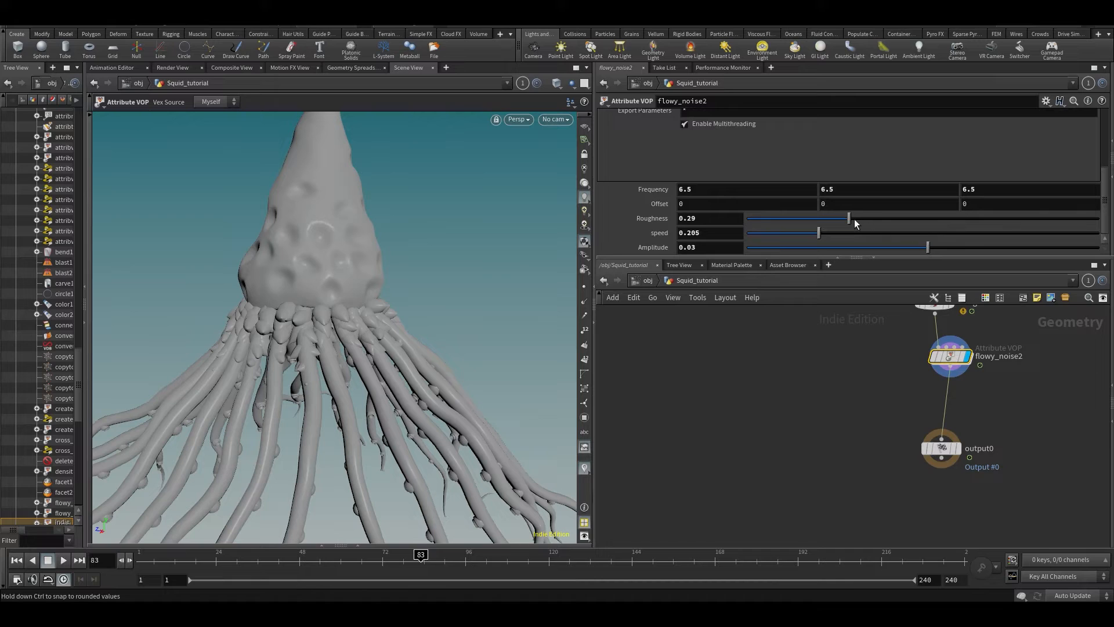
pyautogui.moveTo(820, 218); pyautogui.dragTo(849, 218)
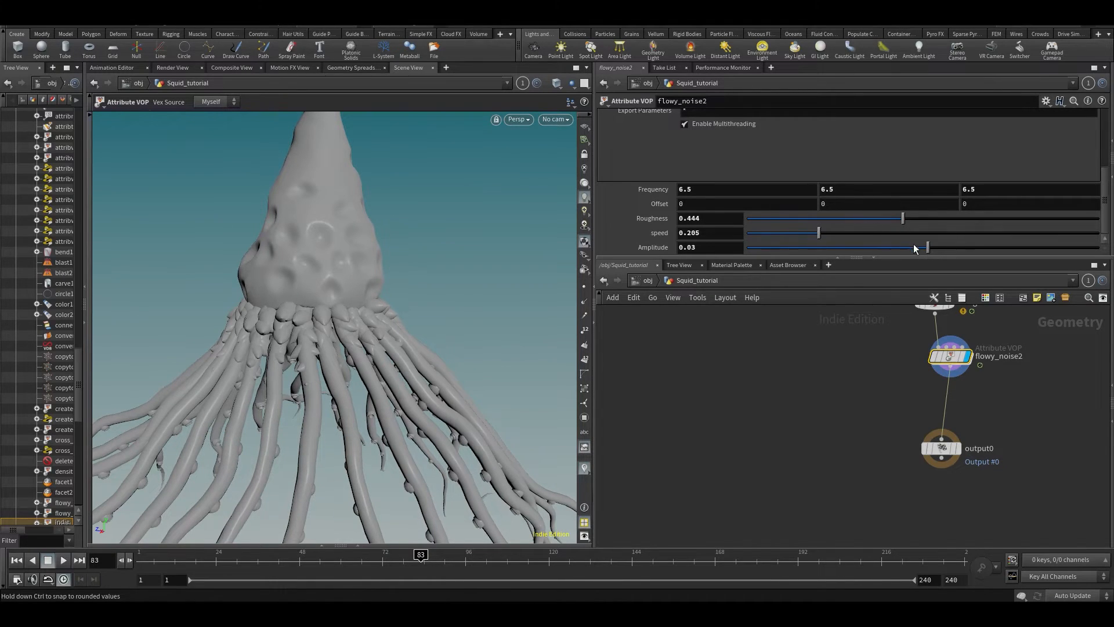
pyautogui.moveTo(928, 247); pyautogui.dragTo(927, 253)
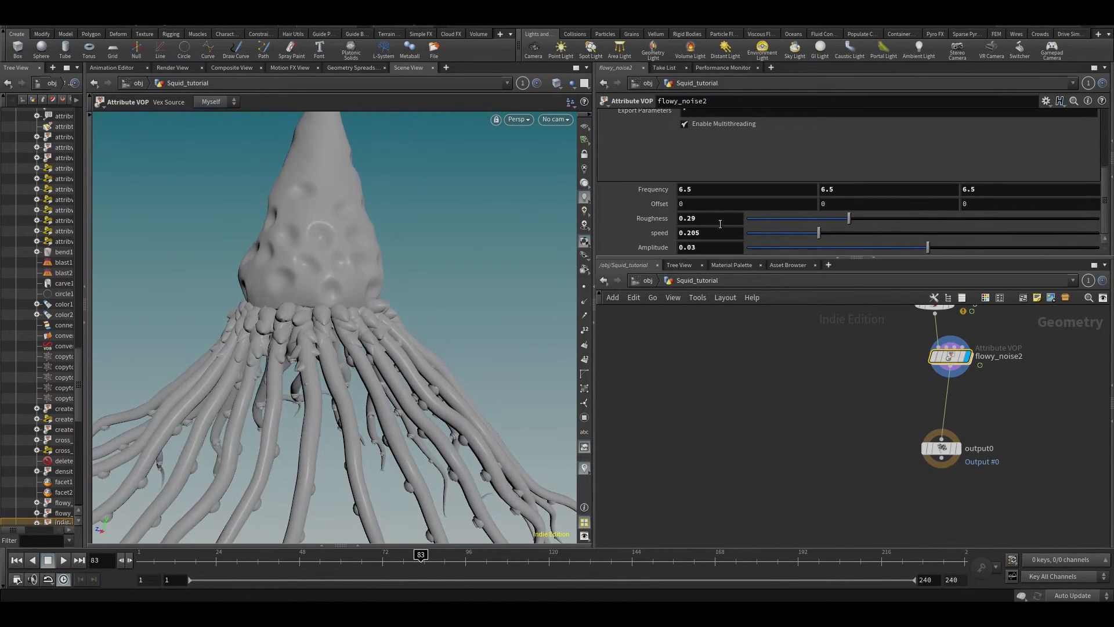
pyautogui.press('Delete')
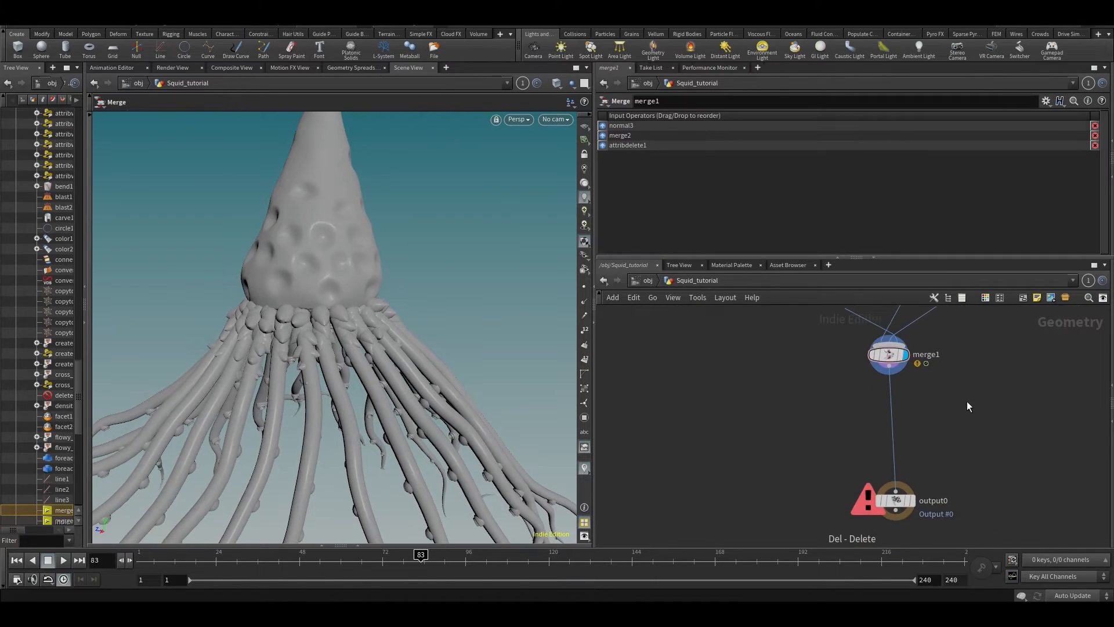
# Display output0 again and save the scene, with the whole squid in view
pyautogui.click(900, 500)
pyautogui.press('Escape')
pyautogui.moveTo(517, 392); pyautogui.dragTo(406, 265)
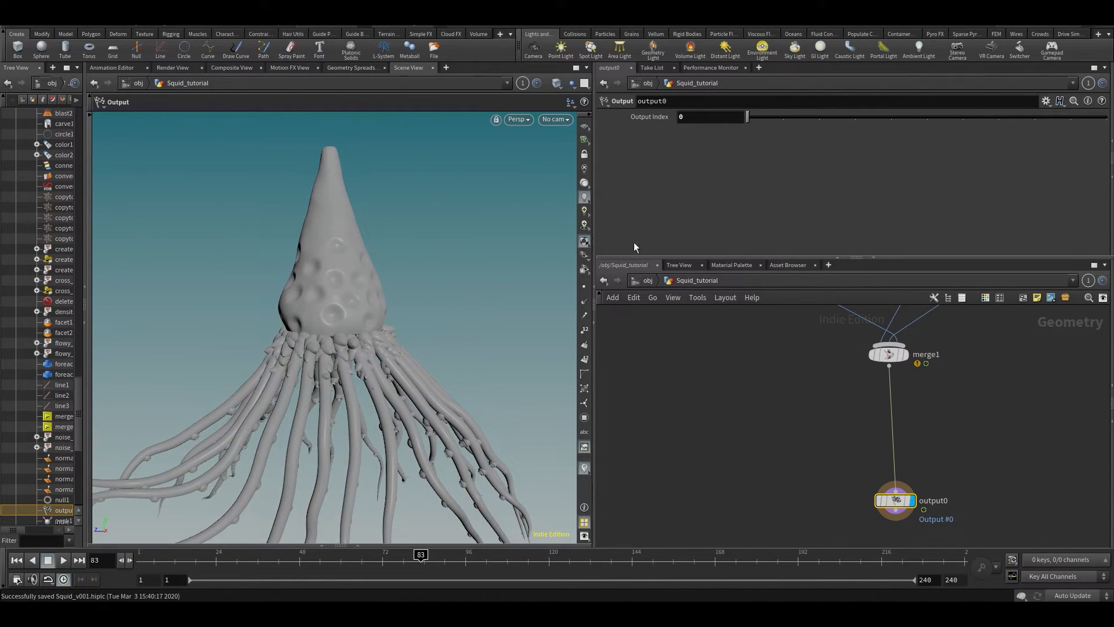
# Try a UV Quick Shade node connected to merge1, look at the squid with it displayed, and delete the node
pyautogui.press('Tab')
pyautogui.write('uv q')
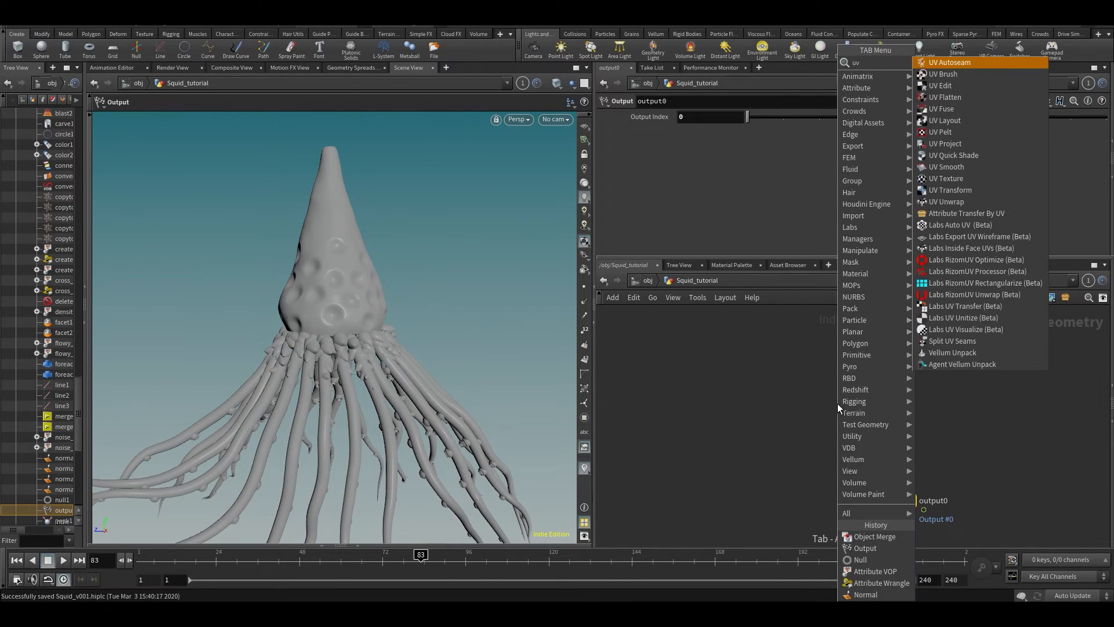
pyautogui.click(978, 65)
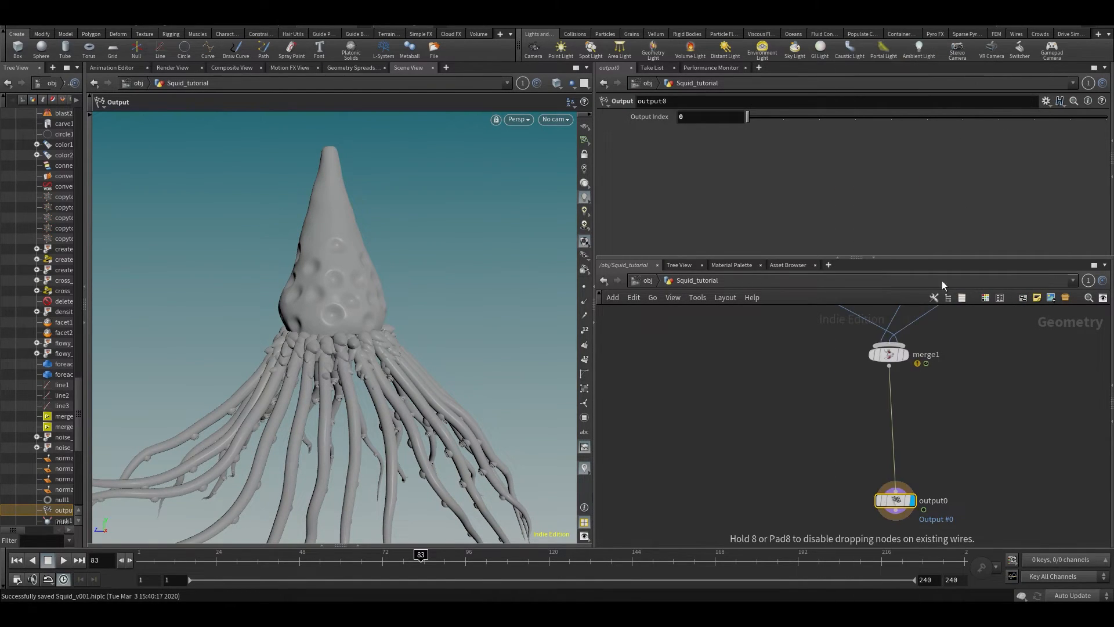
pyautogui.click(839, 435)
pyautogui.click(889, 366)
pyautogui.click(840, 427)
pyautogui.keyDown('alt'); pyautogui.moveTo(430, 331); pyautogui.dragTo(443, 353); pyautogui.keyUp('alt')
pyautogui.moveTo(796, 485); pyautogui.dragTo(844, 404)
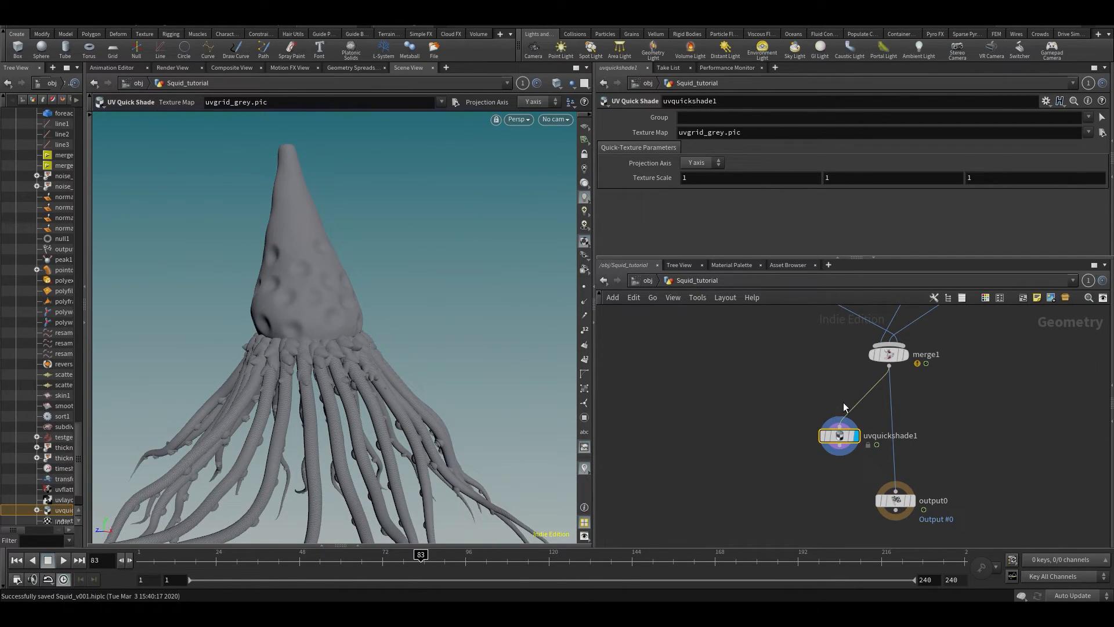
pyautogui.press('Delete')
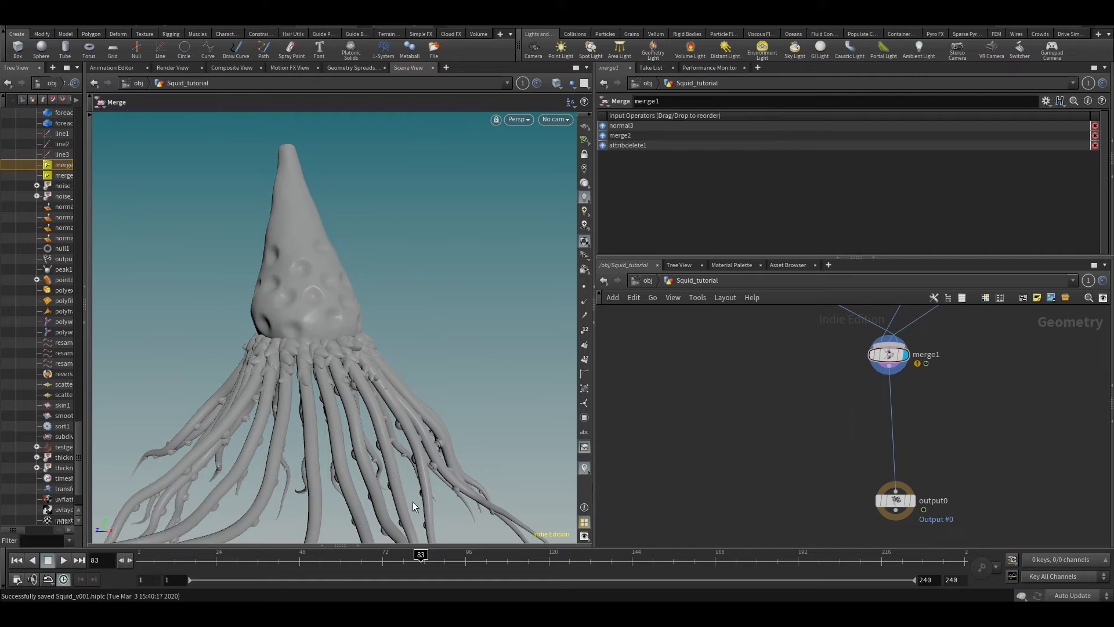
# View the whole merged squid from different angles and scrub the timeline to frame 118 to check its motion
pyautogui.keyDown('alt'); pyautogui.moveTo(388, 282); pyautogui.dragTo(339, 269); pyautogui.keyUp('alt')
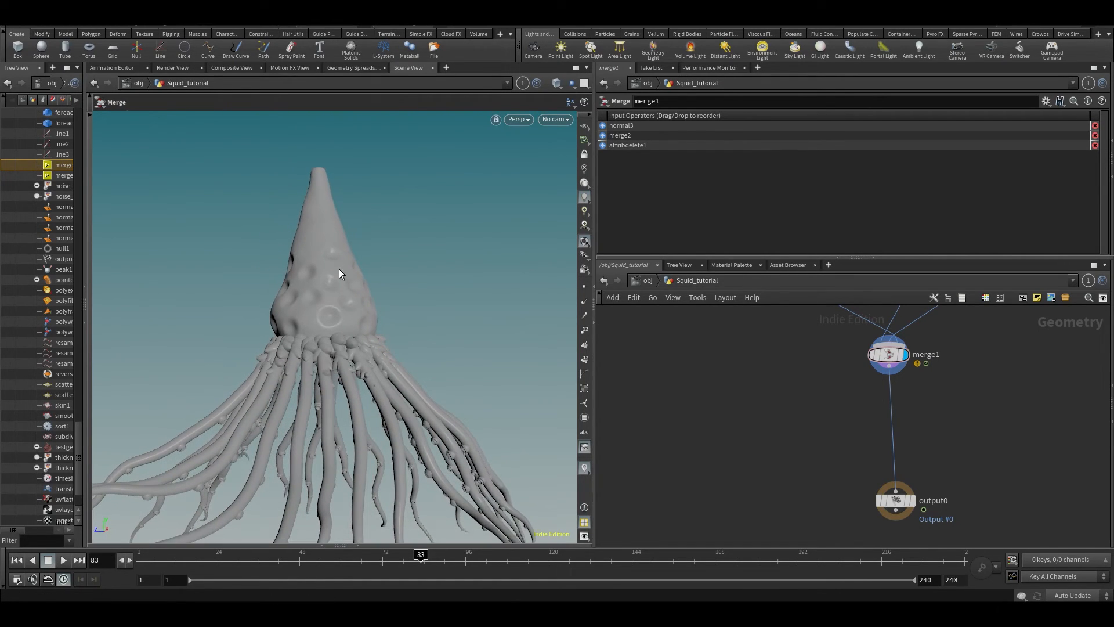
pyautogui.moveTo(446, 222)
pyautogui.keyDown('alt'); pyautogui.mouseDown()
pyautogui.moveTo(390, 259)
pyautogui.moveTo(454, 217)
pyautogui.mouseUp(); pyautogui.keyUp('alt')
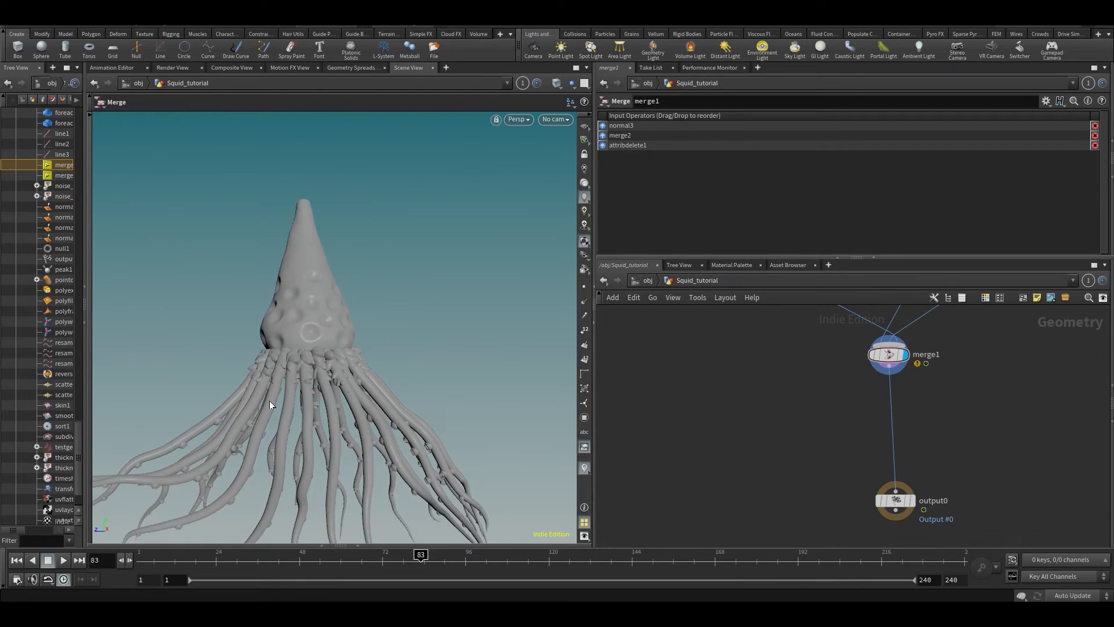
pyautogui.keyDown('alt'); pyautogui.moveTo(335, 301); pyautogui.dragTo(289, 263); pyautogui.keyUp('alt')
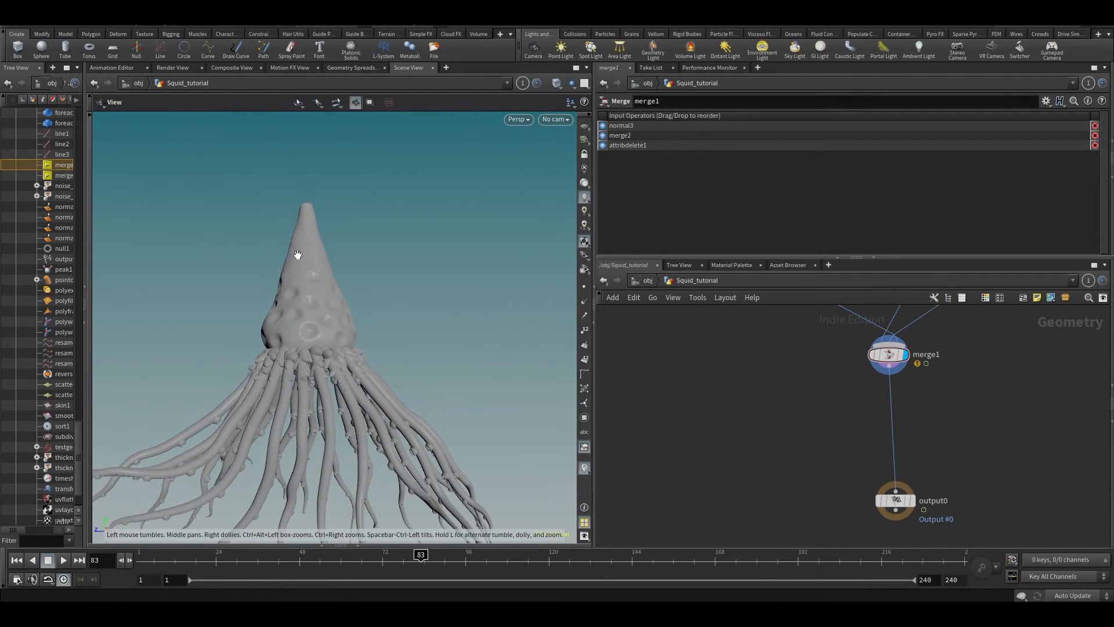
pyautogui.moveTo(395, 569); pyautogui.dragTo(542, 564)
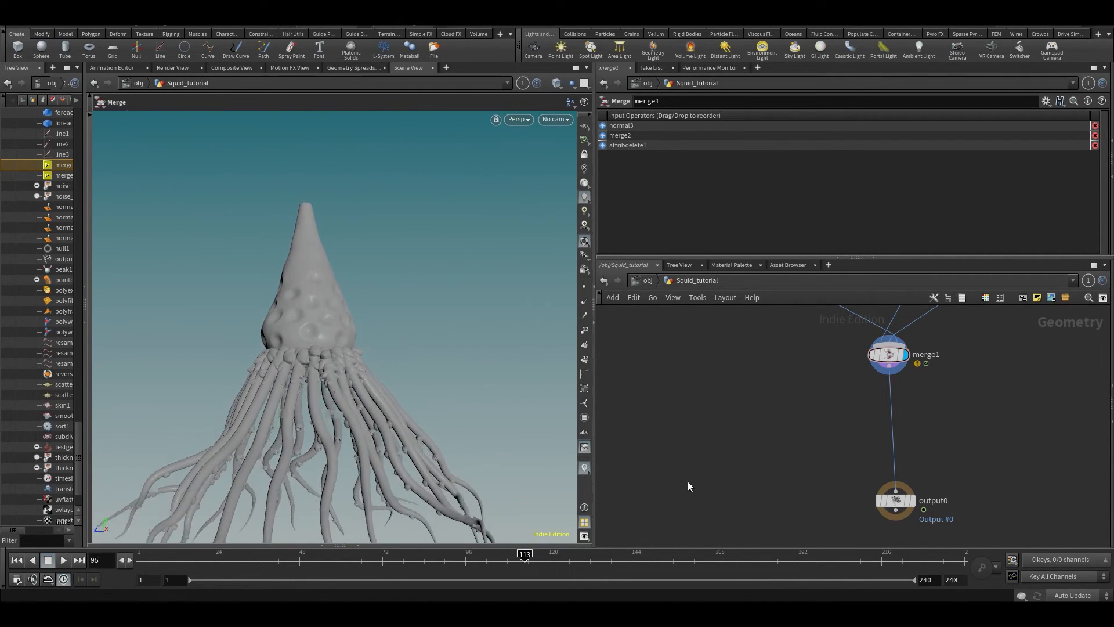
pyautogui.moveTo(755, 418); pyautogui.dragTo(722, 419, button='middle')
pyautogui.moveTo(824, 422); pyautogui.dragTo(773, 423, button='middle')
# Examine the dented squid body and tentacle bases up close from several angles while scrubbing through the animation
pyautogui.keyDown('alt'); pyautogui.moveTo(458, 377); pyautogui.dragTo(305, 375); pyautogui.keyUp('alt')
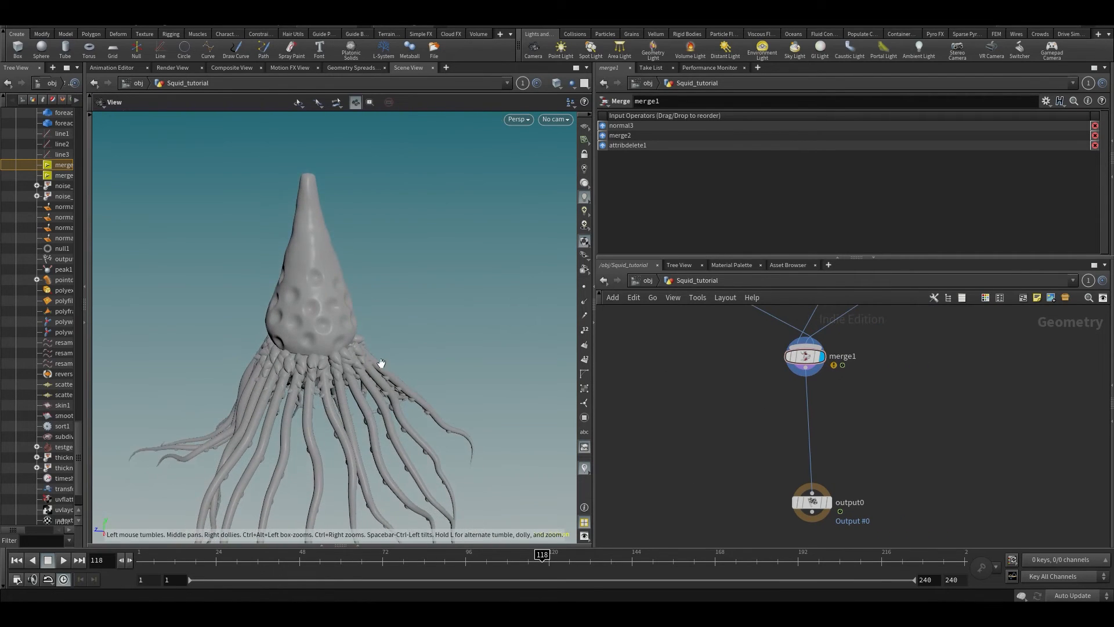
pyautogui.scroll(5, 381, 363)
pyautogui.keyDown('alt'); pyautogui.moveTo(326, 338); pyautogui.dragTo(321, 288); pyautogui.keyUp('alt')
pyautogui.keyDown('alt'); pyautogui.moveTo(321, 288); pyautogui.dragTo(351, 318, button='middle'); pyautogui.keyUp('alt')
pyautogui.scroll(2, 284, 281)
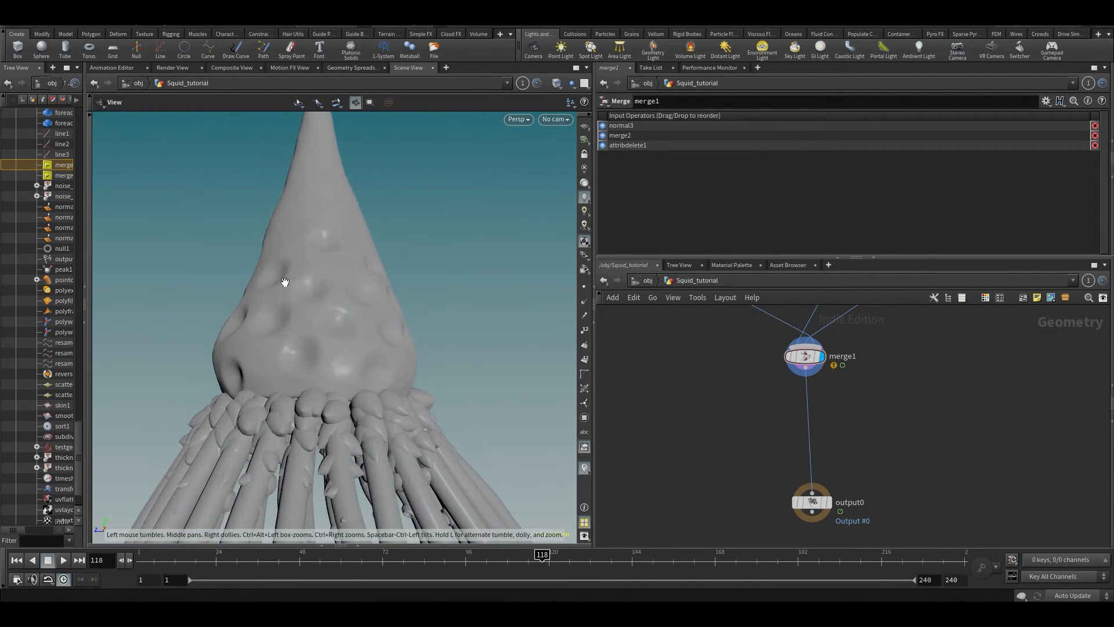
pyautogui.keyDown('alt'); pyautogui.moveTo(284, 281); pyautogui.dragTo(302, 322, button='middle'); pyautogui.keyUp('alt')
pyautogui.moveTo(404, 563); pyautogui.dragTo(542, 562)
pyautogui.moveTo(688, 438); pyautogui.dragTo(692, 435, button='middle')
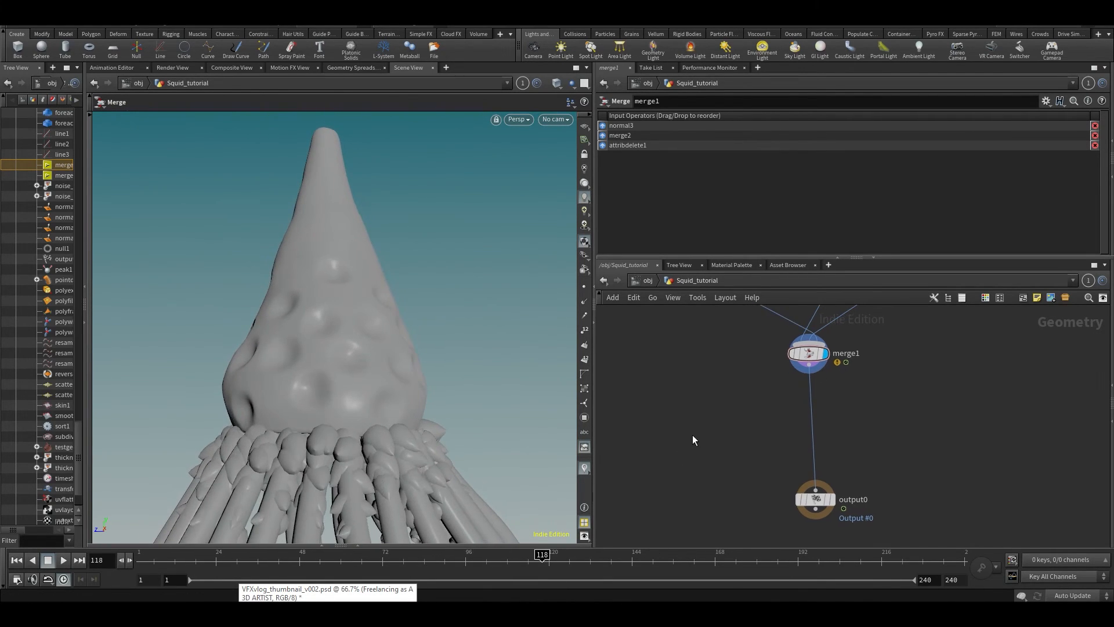
pyautogui.keyDown('alt'); pyautogui.moveTo(360, 349); pyautogui.dragTo(356, 322); pyautogui.keyUp('alt')
pyautogui.moveTo(370, 563); pyautogui.dragTo(386, 564)
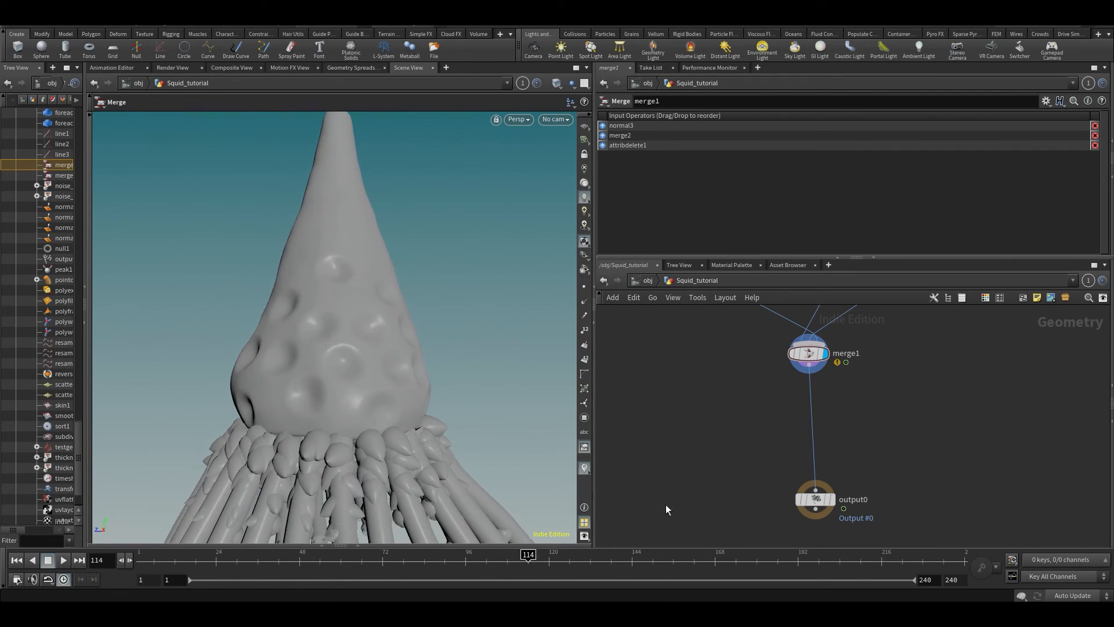
pyautogui.scroll(-2, 778, 444)
pyautogui.scroll(-1, 779, 443)
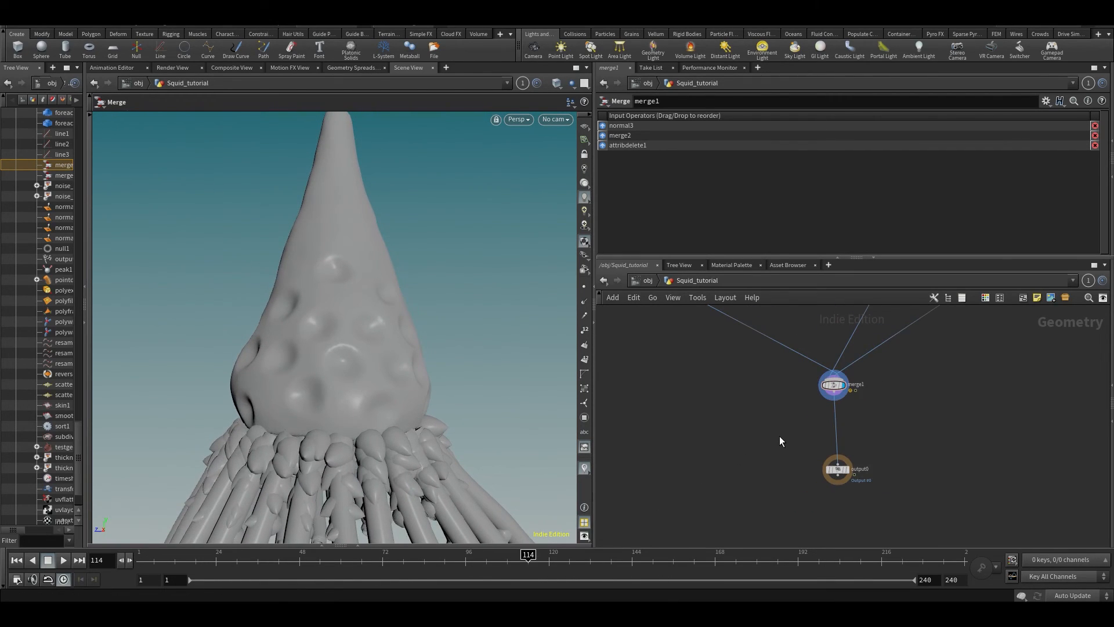